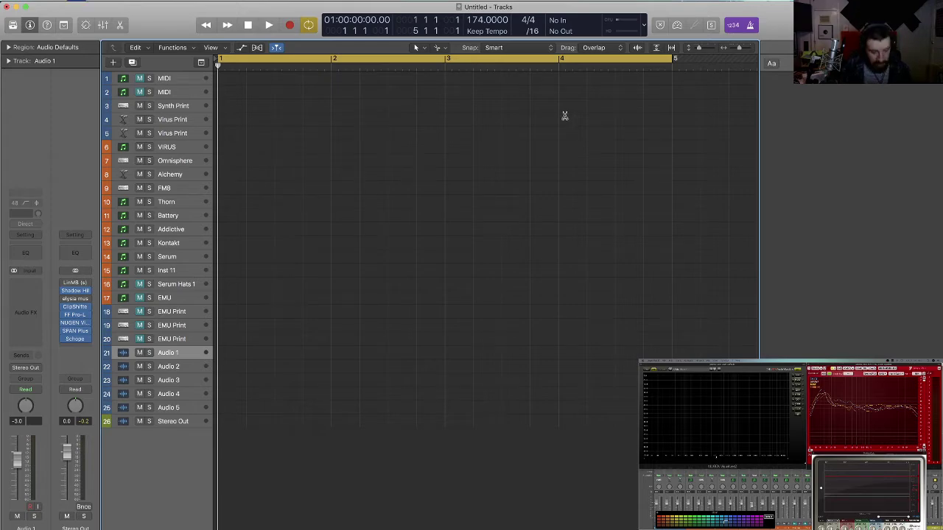
Save the project as "SPLRG H498 Day 7" in the Splurg 68 folder inside SPLRG.
{"action": "key", "text": "super+s"}
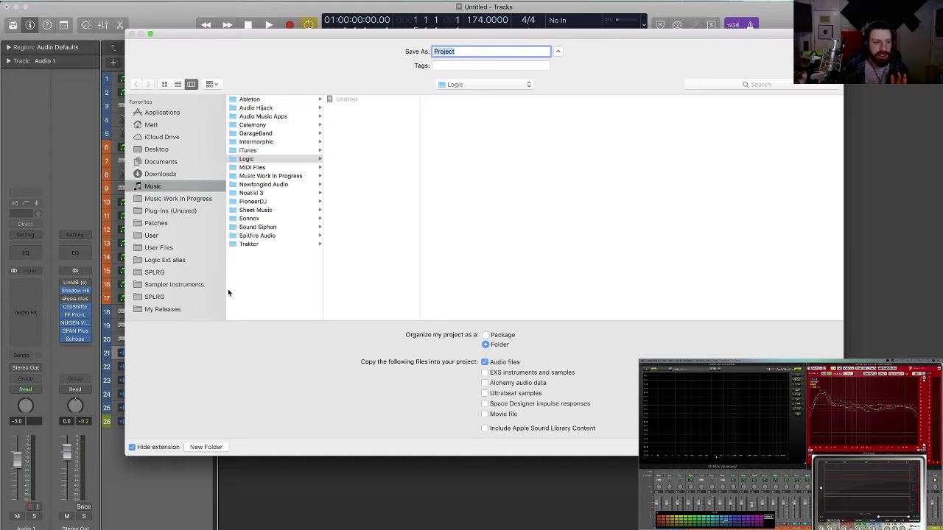
{"action": "left_click", "coordinate": [157, 273]}
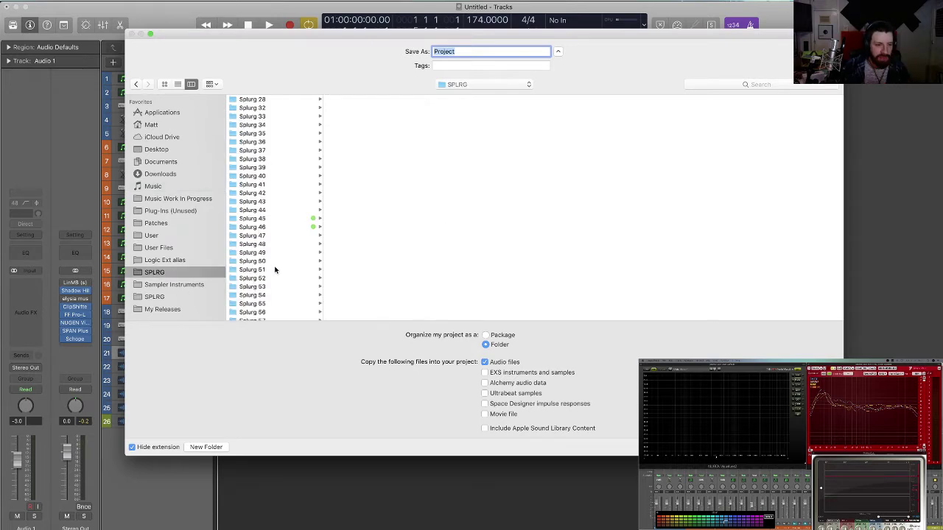
{"action": "scroll", "coordinate": [273, 280], "scroll_direction": "down", "scroll_amount": 10}
{"action": "left_click", "coordinate": [254, 316]}
{"action": "left_click", "coordinate": [372, 134]}
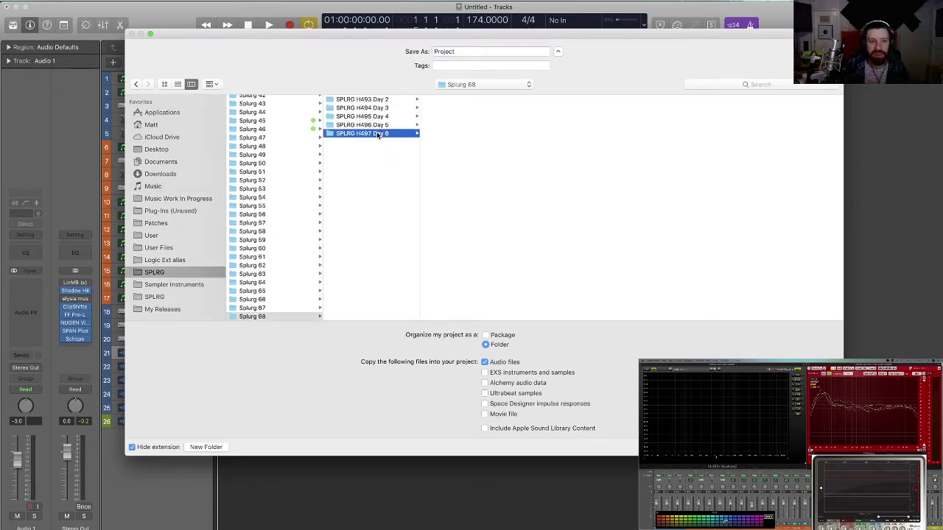
{"action": "left_click", "coordinate": [381, 143]}
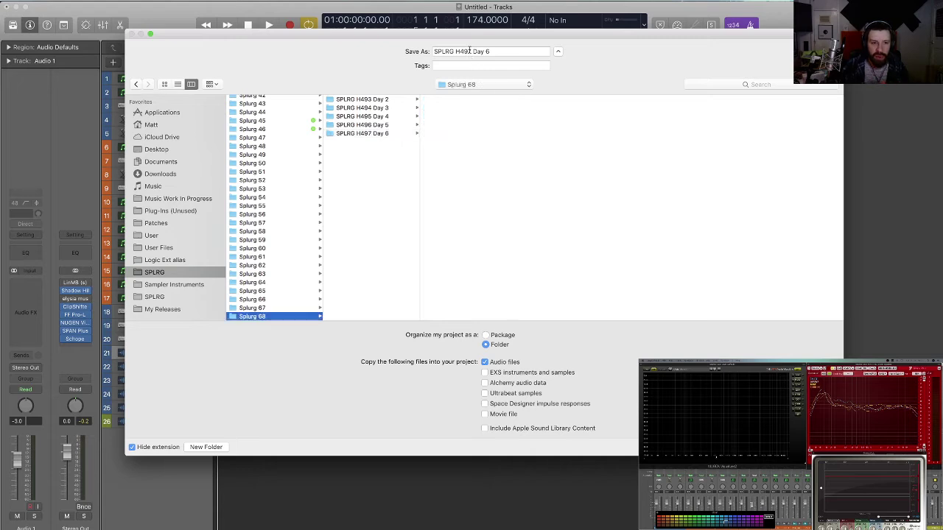
{"action": "left_click", "coordinate": [468, 51]}
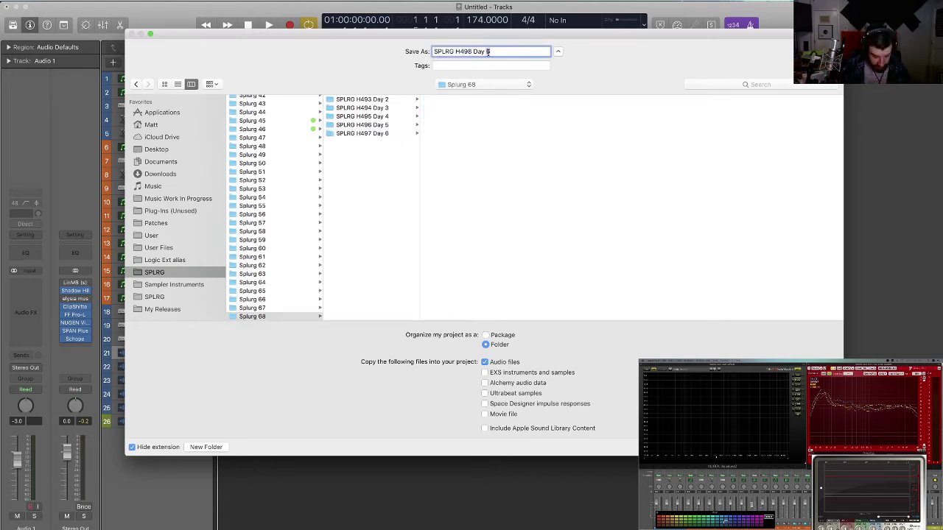
{"action": "left_click", "coordinate": [660, 256]}
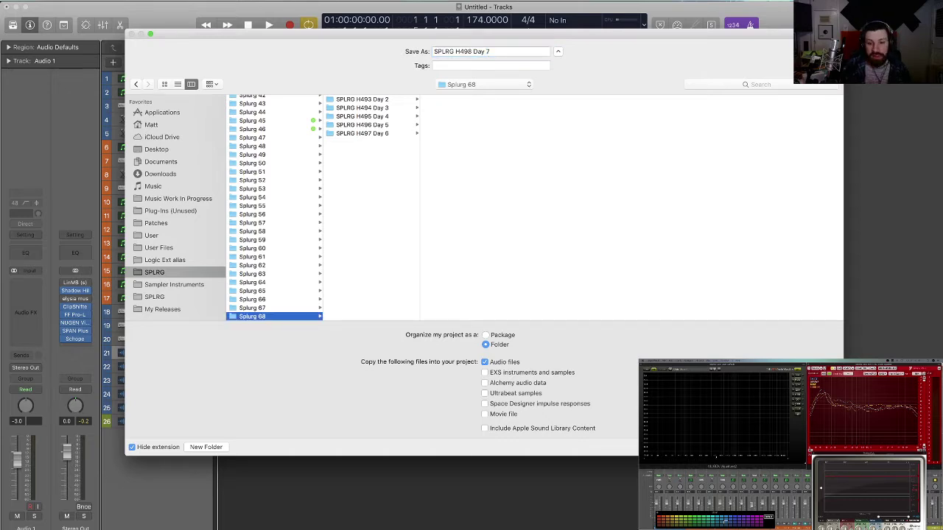
{"action": "key", "text": "Return"}
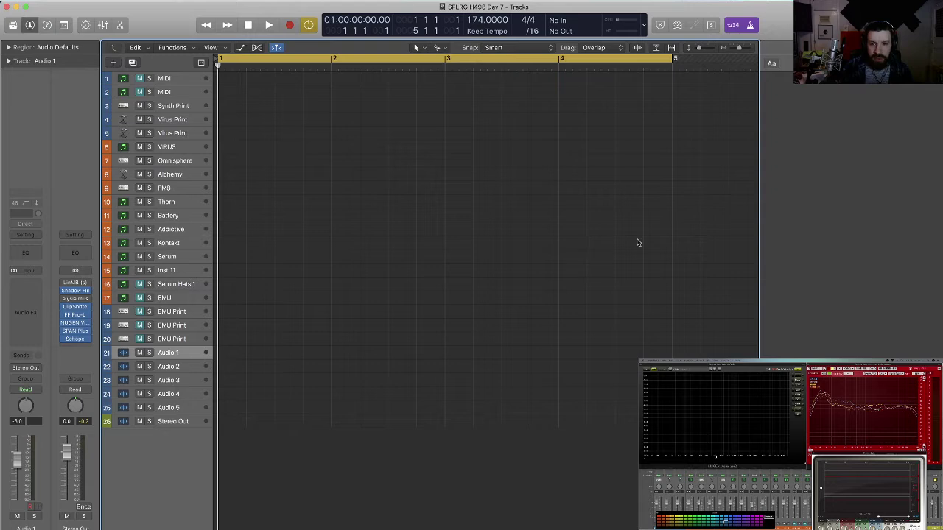
Browse the Sample Packs folder in the file browser and open the pack containing the LNZ folders.
{"action": "key", "text": "f"}
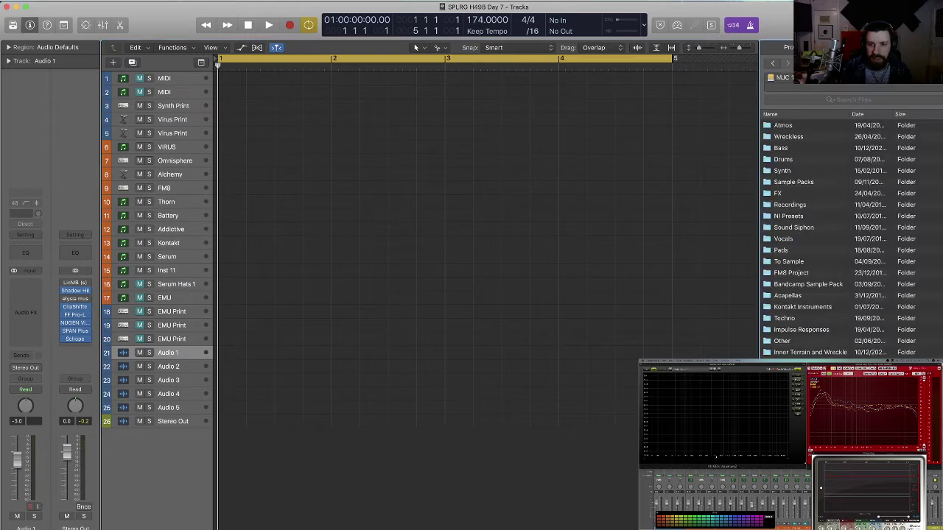
{"action": "left_click", "coordinate": [800, 182]}
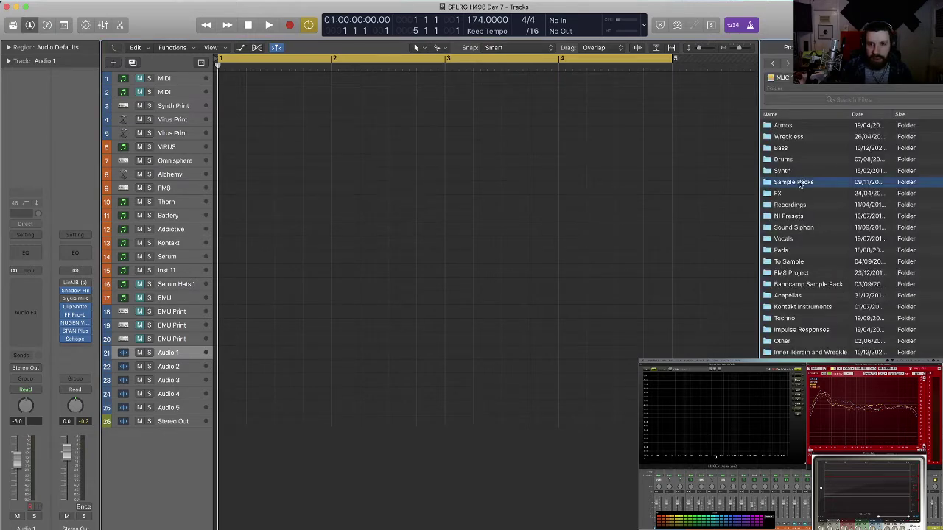
{"action": "double_click", "coordinate": [802, 183]}
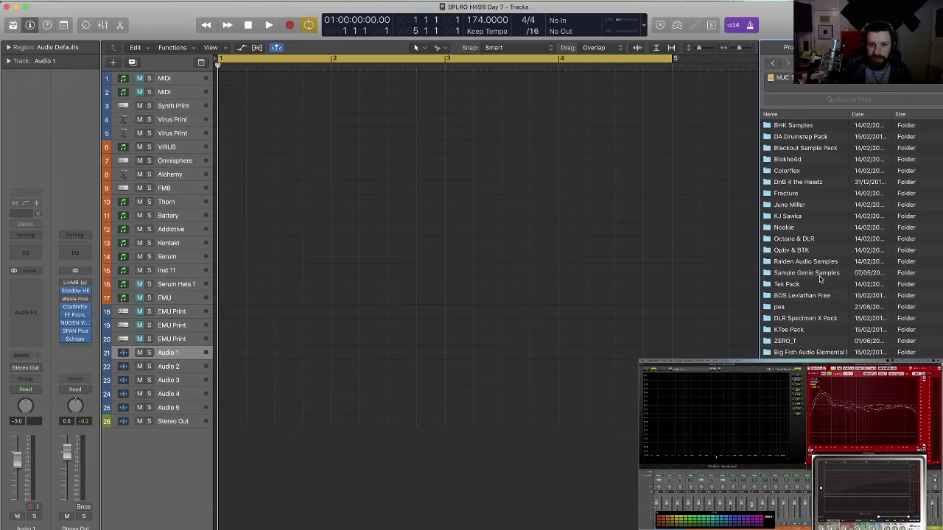
{"action": "scroll", "coordinate": [815, 336], "scroll_direction": "down", "scroll_amount": 3}
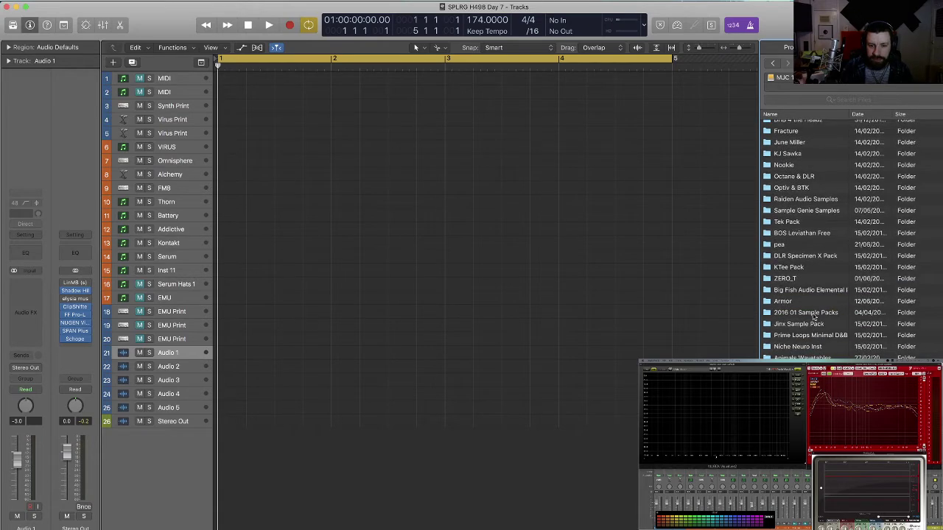
{"action": "scroll", "coordinate": [821, 342], "scroll_direction": "down", "scroll_amount": 10}
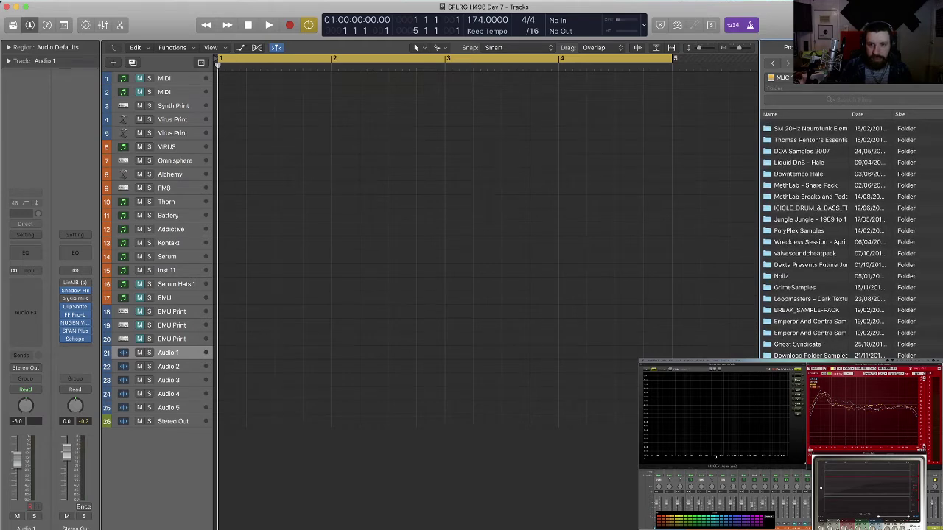
{"action": "double_click", "coordinate": [810, 299]}
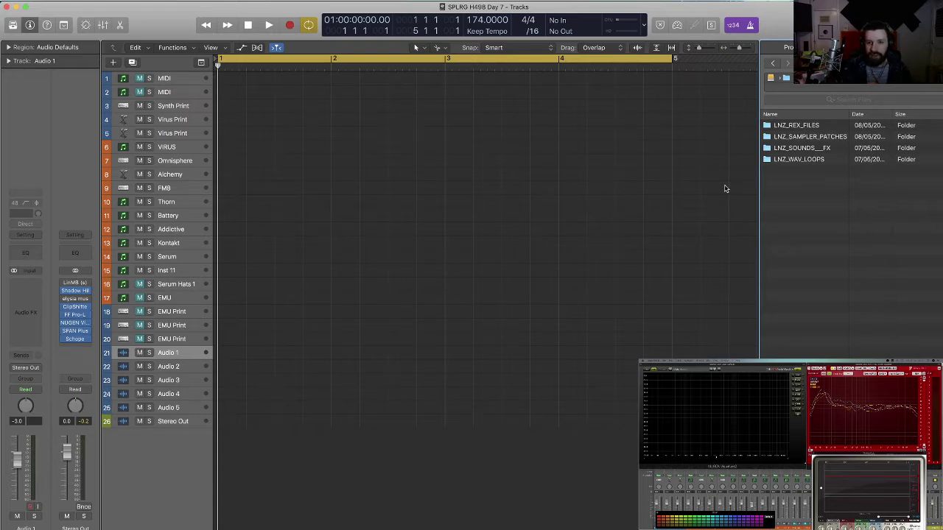
Preview LNZ_170_Shadowplay_Drums_2 from LNZ_DRUM_LPS in LNZ_WAV_LOOPS and place it at bar 1 on the Audio 1 track.
{"action": "double_click", "coordinate": [808, 161]}
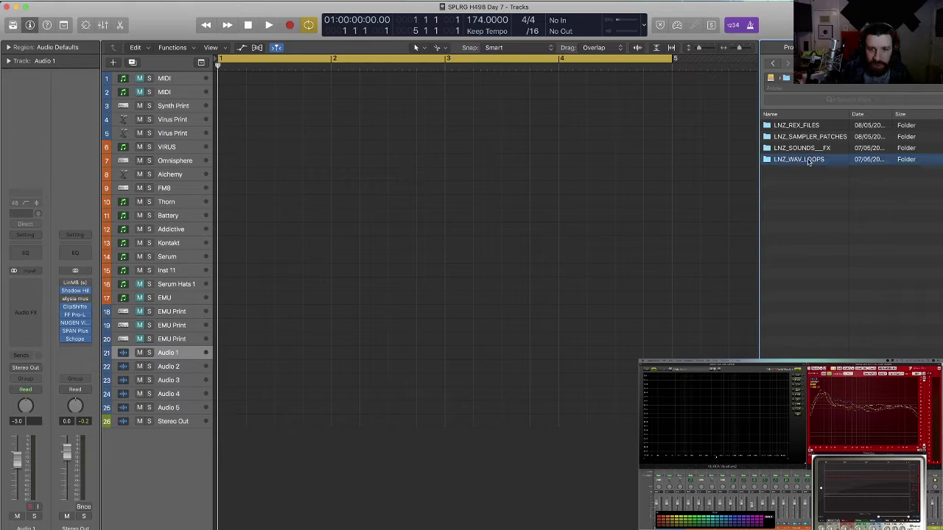
{"action": "left_click", "coordinate": [806, 138]}
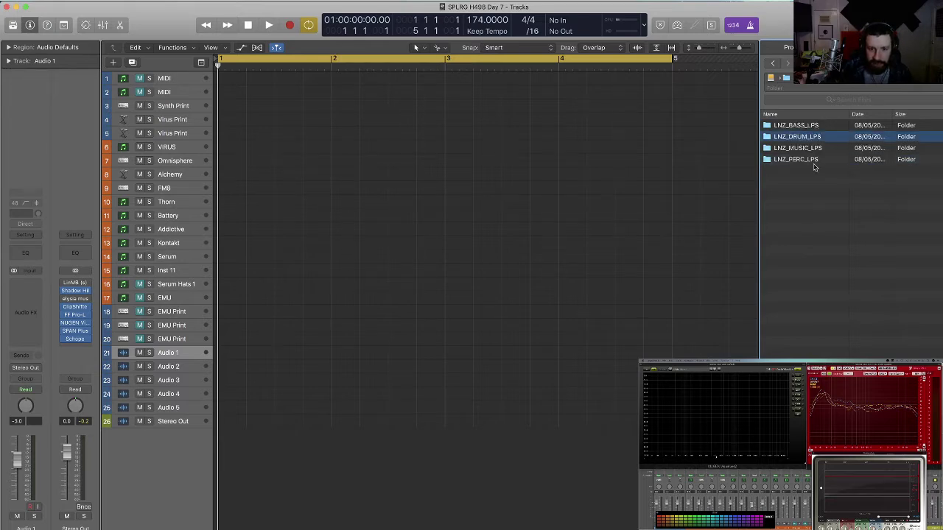
{"action": "key", "text": "Return"}
{"action": "left_click", "coordinate": [816, 162]}
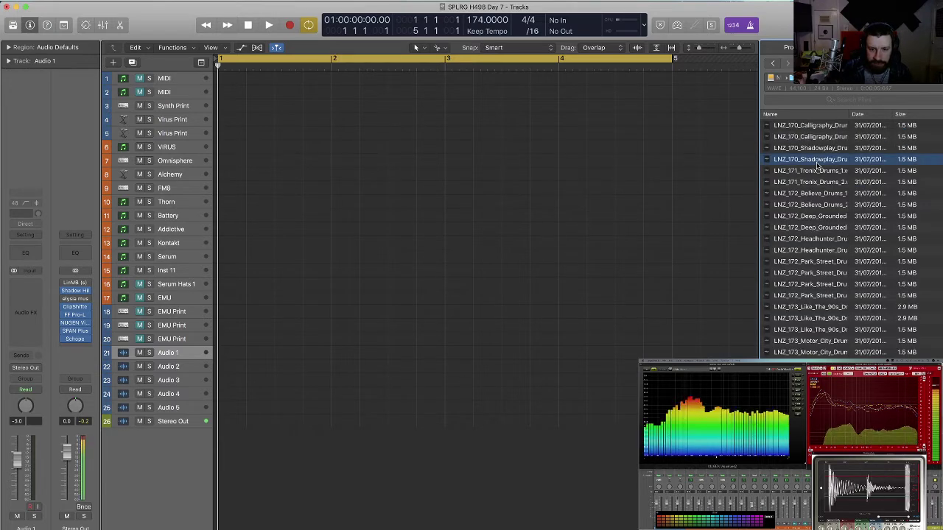
{"action": "left_click_drag", "start_coordinate": [816, 162], "coordinate": [221, 359]}
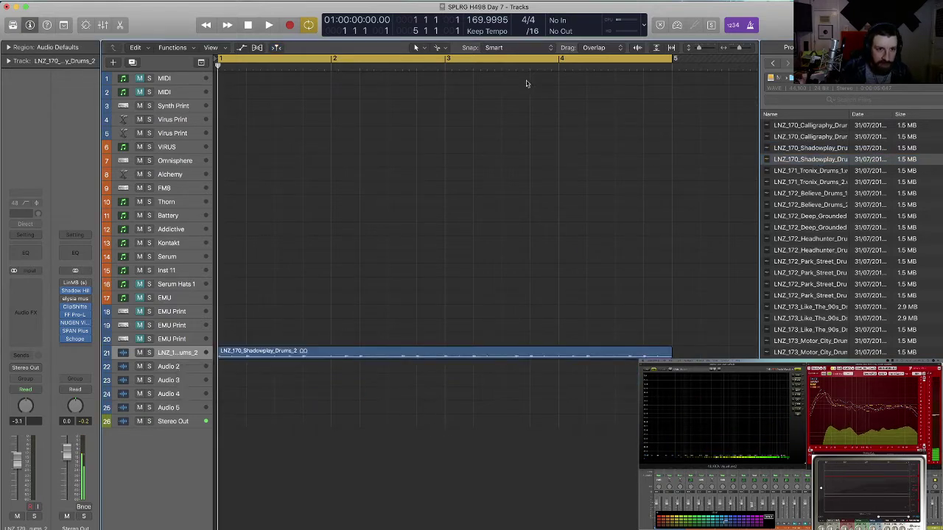
Set the project tempo to 174 and play the imported drum loop with taller tracks.
{"action": "double_click", "coordinate": [478, 21]}
{"action": "type", "text": "174.0000"}
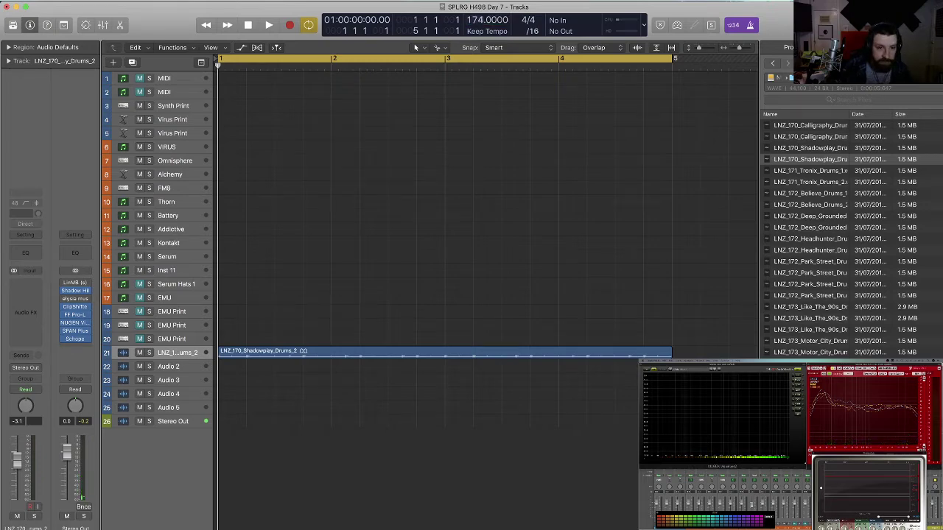
{"action": "key", "text": "space"}
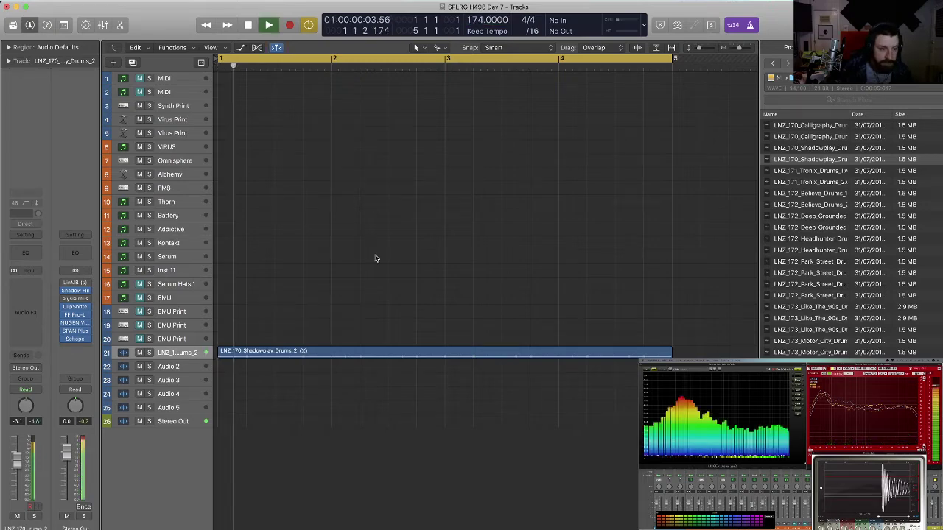
{"action": "key", "text": "space"}
{"action": "key", "text": "super+Down"}
{"action": "key", "text": "super+Down"}
{"action": "key", "text": "super+Down"}
{"action": "key", "text": "super+Down"}
{"action": "key", "text": "super+Down"}
{"action": "key", "text": "space"}
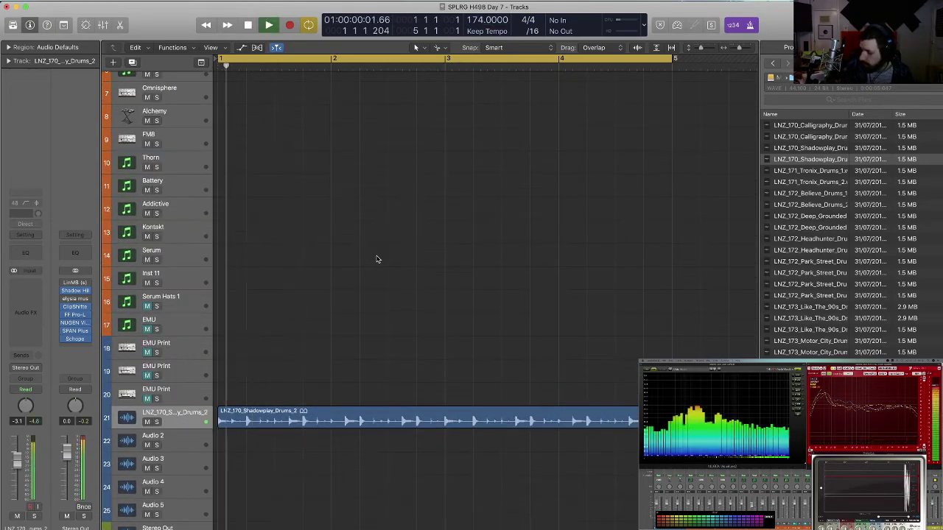
{"action": "key", "text": "space"}
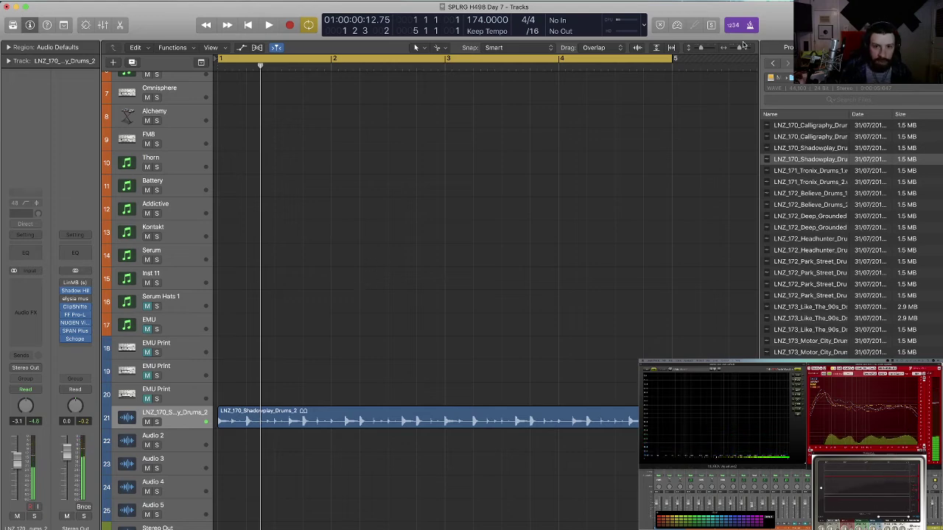
Split the Shadowplay drum loop into equal eighth-note slices across all four bars.
{"action": "scroll", "coordinate": [490, 217], "scroll_direction": "down", "scroll_amount": 2}
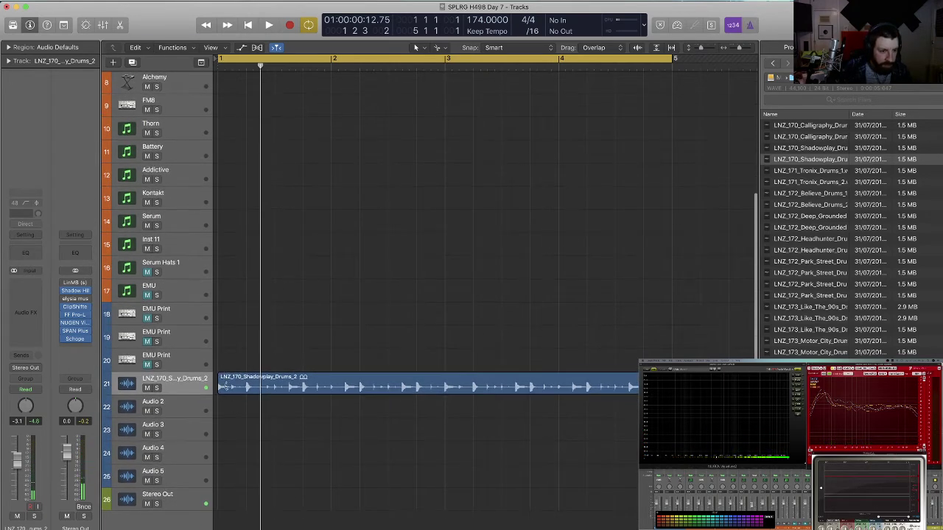
{"action": "left_click_drag", "start_coordinate": [227, 389], "coordinate": [232, 392]}
{"action": "left_click", "coordinate": [238, 409]}
{"action": "key", "text": "space"}
{"action": "key", "text": "space"}
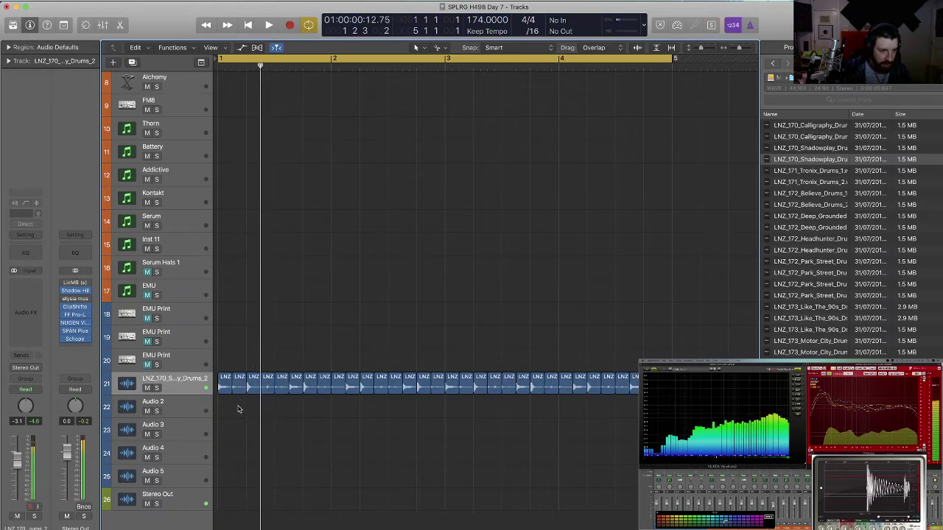
Delete every drum slice except those on beats 1 and 2 of bar 1, and play the remaining two.
{"action": "left_click", "coordinate": [239, 389]}
{"action": "key", "text": "Delete"}
{"action": "left_click_drag", "start_coordinate": [276, 349], "coordinate": [667, 409]}
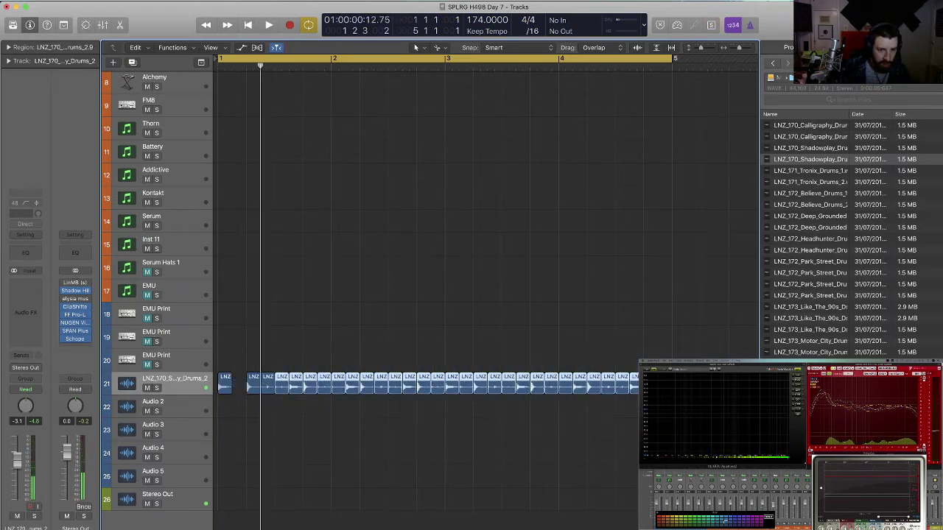
{"action": "key", "text": "Delete"}
{"action": "left_click_drag", "start_coordinate": [364, 422], "coordinate": [259, 367]}
{"action": "key", "text": "Delete"}
{"action": "left_click_drag", "start_coordinate": [603, 339], "coordinate": [716, 423]}
{"action": "key", "text": "space"}
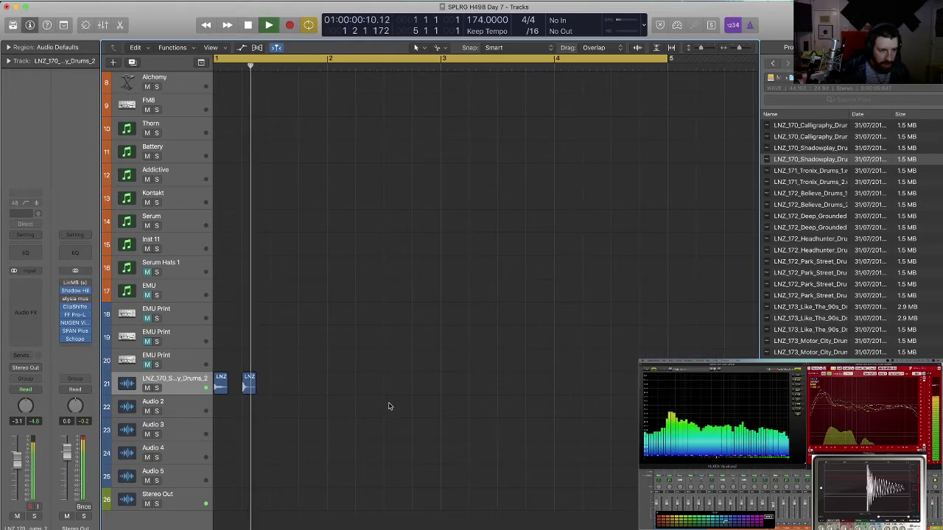
{"action": "key", "text": "space"}
Trim the empty lead-in off the beat 1 slice and align its new start with bar 1.
{"action": "key", "text": "super+Right"}
{"action": "key", "text": "super+Right"}
{"action": "key", "text": "super+Right"}
{"action": "key", "text": "super+Right"}
{"action": "key", "text": "Return"}
{"action": "key", "text": "super+Right"}
{"action": "key", "text": "super+Right"}
{"action": "key", "text": "super+Down"}
{"action": "key", "text": "super+Down"}
{"action": "key", "text": "super+Down"}
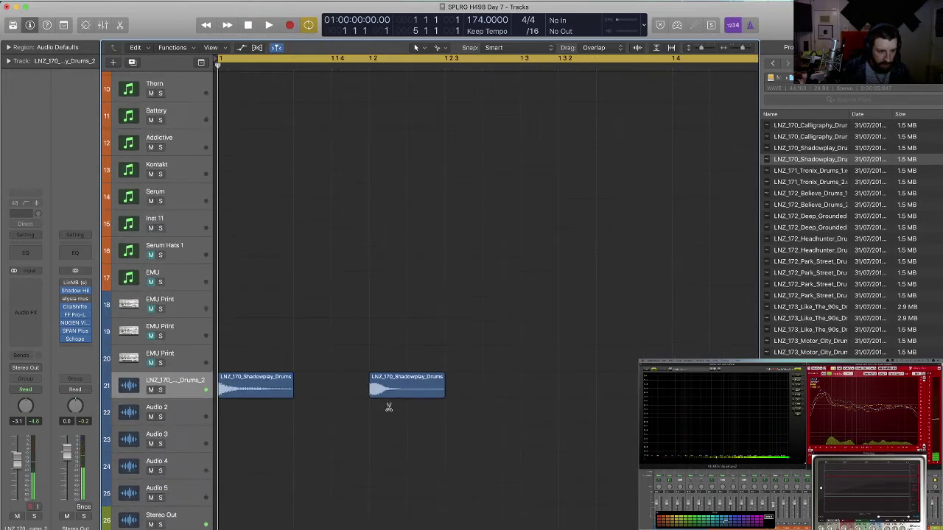
{"action": "key", "text": "super+Right"}
{"action": "key", "text": "super+Right"}
{"action": "key", "text": "super+Right"}
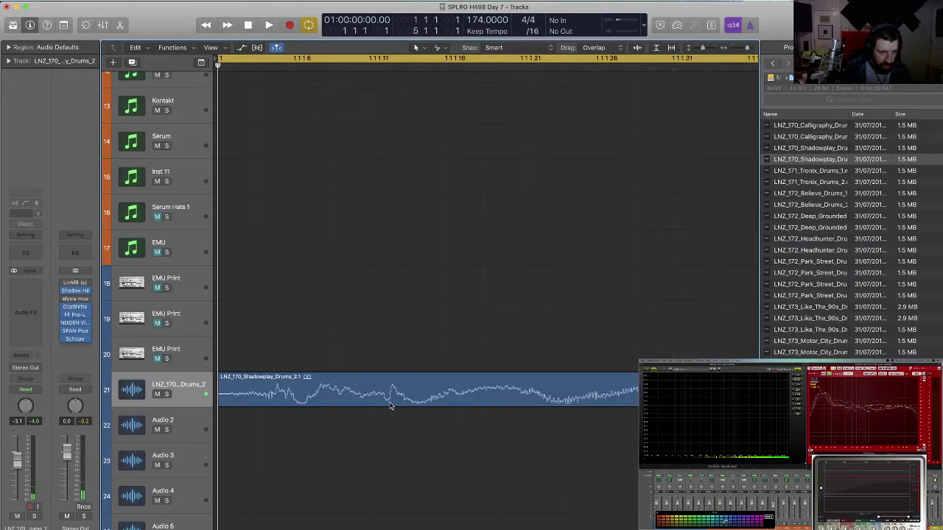
{"action": "left_click", "coordinate": [228, 397], "text": "super"}
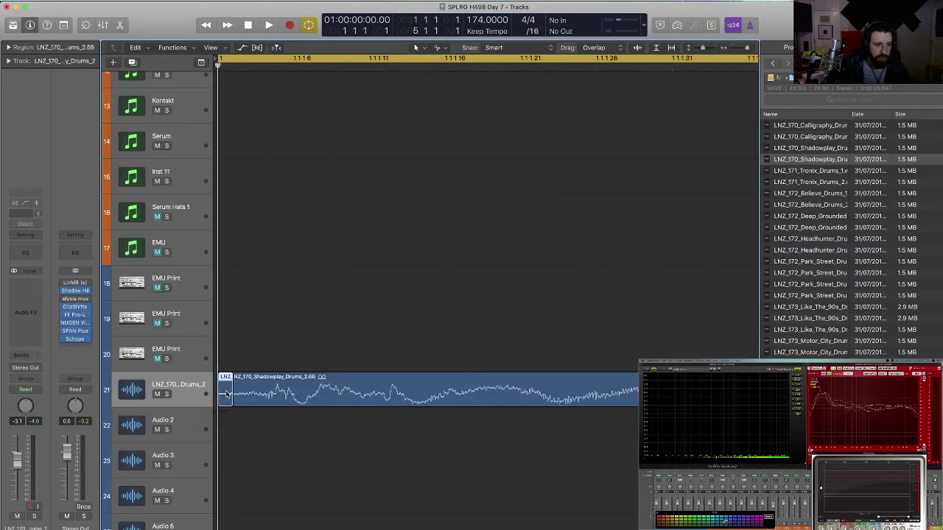
{"action": "key", "text": "Delete"}
{"action": "left_click", "coordinate": [274, 392]}
Trim the empty lead-in off the second drum slice and align its new start with beat 2.
{"action": "key", "text": "super+Left"}
{"action": "key", "text": "super+Left"}
{"action": "key", "text": "super+Left"}
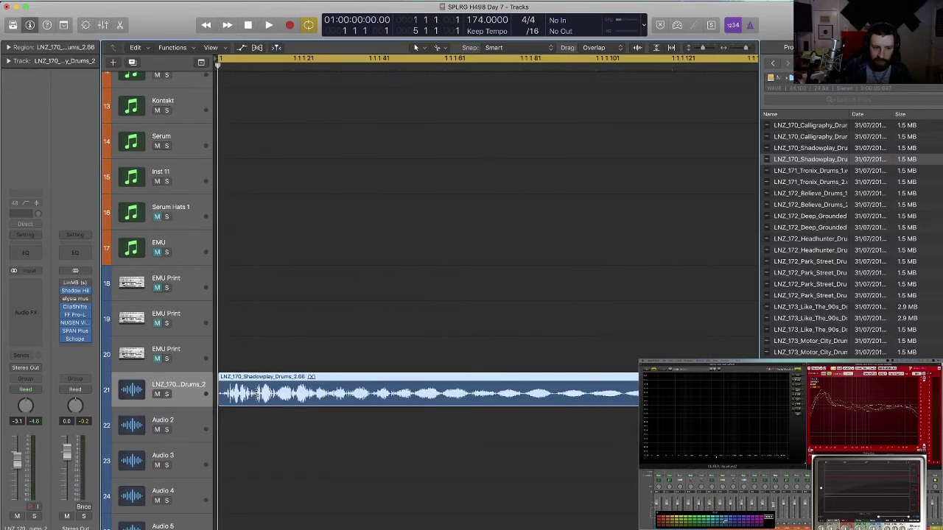
{"action": "key", "text": "super+Left"}
{"action": "mouse_move", "coordinate": [402, 389]}
{"action": "left_mouse_down"}
{"action": "mouse_move", "coordinate": [444, 400]}
{"action": "mouse_move", "coordinate": [417, 389]}
{"action": "left_mouse_up"}
{"action": "key", "text": "super+Right"}
{"action": "key", "text": "super+Right"}
{"action": "left_click", "coordinate": [415, 392]}
{"action": "key", "text": "Delete"}
{"action": "left_click_drag", "start_coordinate": [504, 392], "coordinate": [426, 391]}
Cut off the tails of both drum slices so each lasts a sixteenth note.
{"action": "key", "text": "super+Left"}
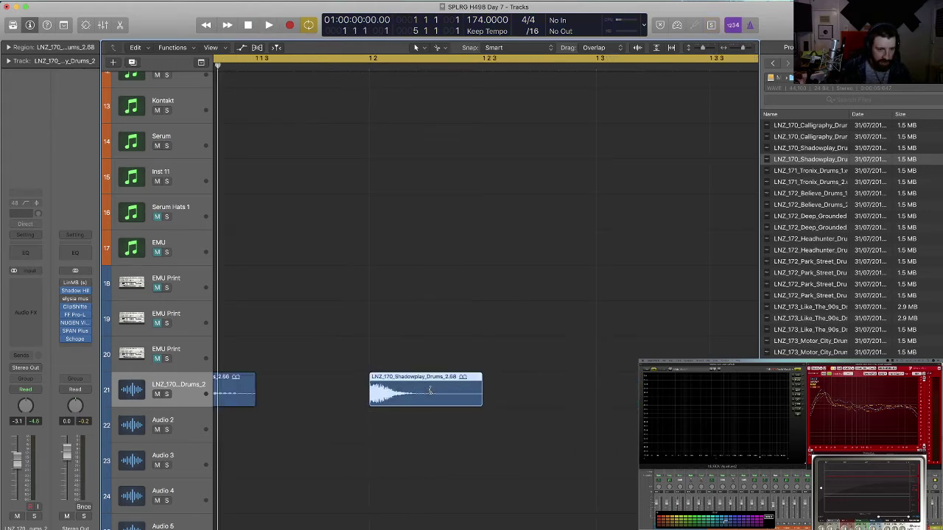
{"action": "key", "text": "super+Left"}
{"action": "left_click_drag", "start_coordinate": [250, 394], "coordinate": [250, 395]}
{"action": "key", "text": "Delete"}
{"action": "left_click_drag", "start_coordinate": [402, 394], "coordinate": [403, 395]}
{"action": "key", "text": "Delete"}
{"action": "scroll", "coordinate": [465, 404], "scroll_direction": "left", "scroll_amount": 1}
Add fade-outs to the two shortened drum slices and play them back.
{"action": "left_click_drag", "start_coordinate": [487, 395], "coordinate": [236, 388]}
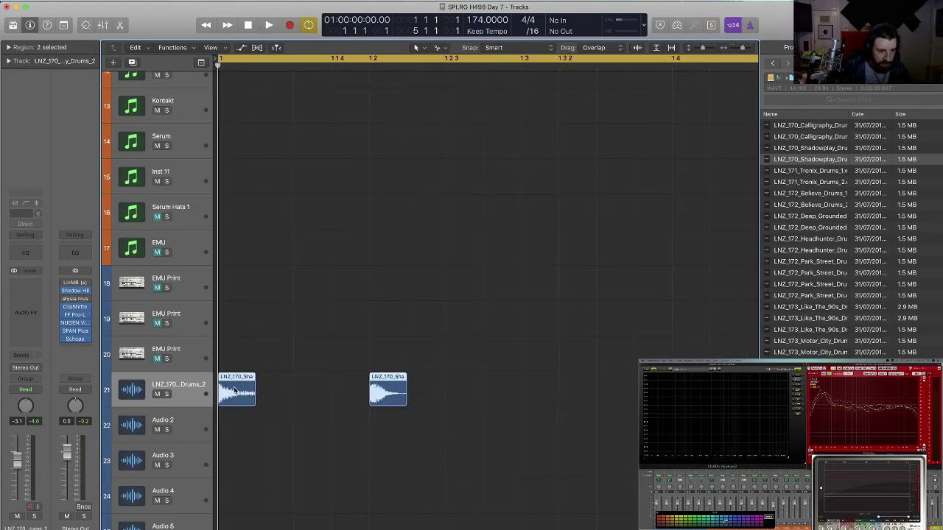
{"action": "left_click", "coordinate": [324, 429]}
{"action": "key", "text": "space"}
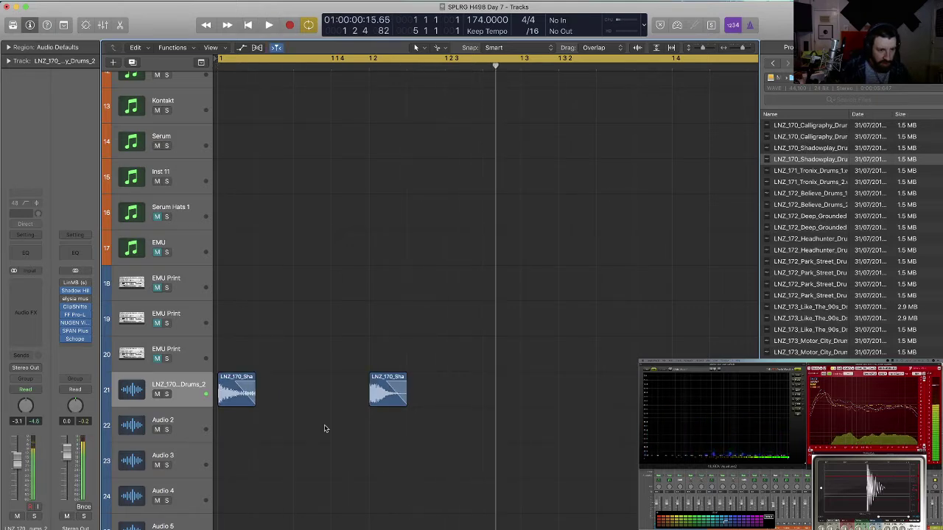
Check the two trimmed drum slices in bar 1 and play them within the four-bar cycle.
{"action": "key", "text": "super+Left"}
{"action": "key", "text": "super+Left"}
{"action": "key", "text": "super+Left"}
{"action": "left_click", "coordinate": [226, 394]}
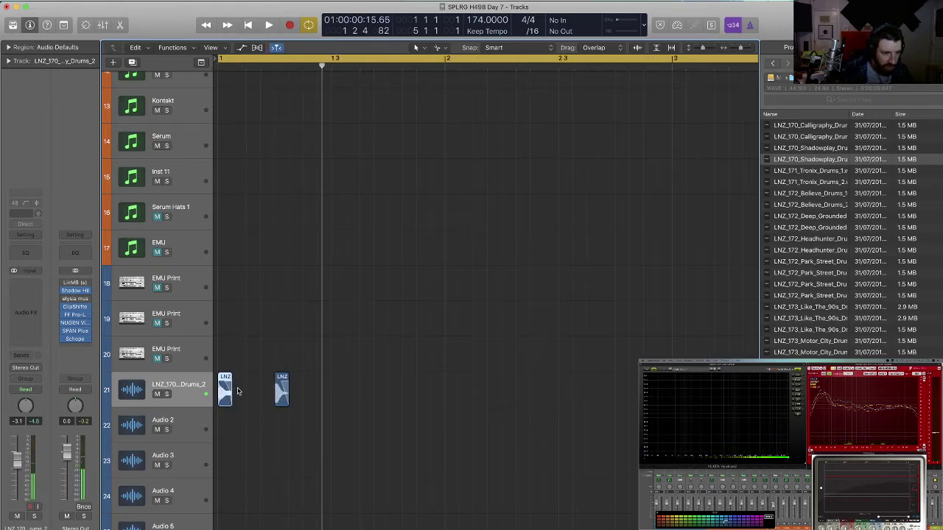
{"action": "left_click", "coordinate": [249, 396]}
{"action": "left_click", "coordinate": [284, 395]}
{"action": "left_click", "coordinate": [310, 398]}
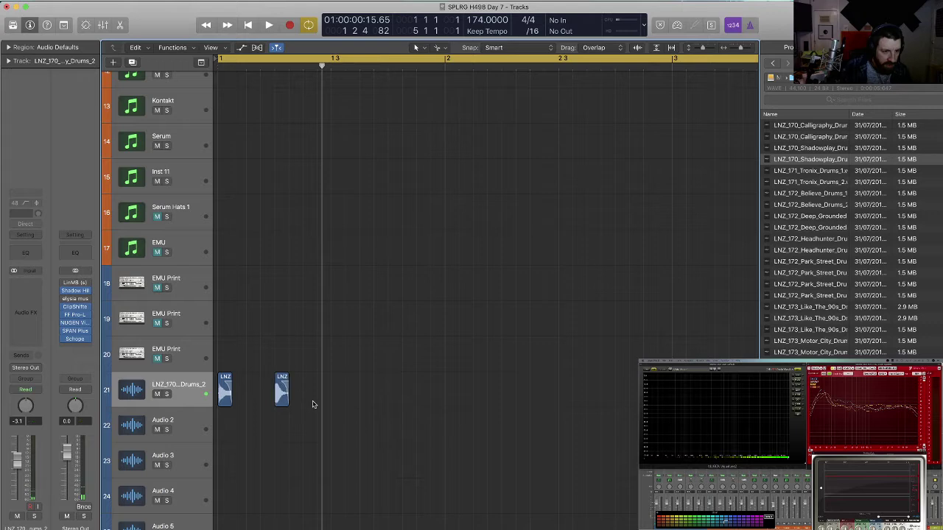
{"action": "key", "text": "space"}
{"action": "key", "text": "super+Left"}
{"action": "key", "text": "super+Up"}
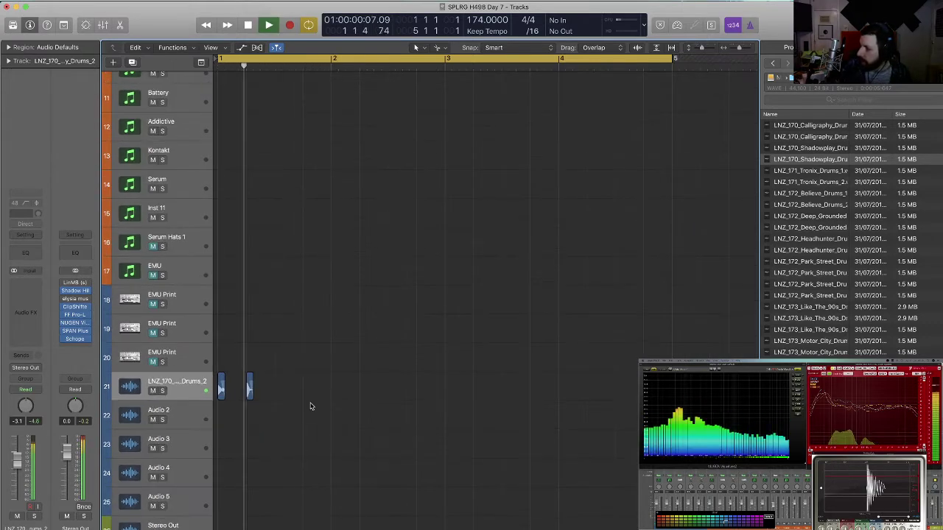
Stop playback and browse the sample library from the current loop pack to the Breaks folder inside Drums.
{"action": "key", "text": "space"}
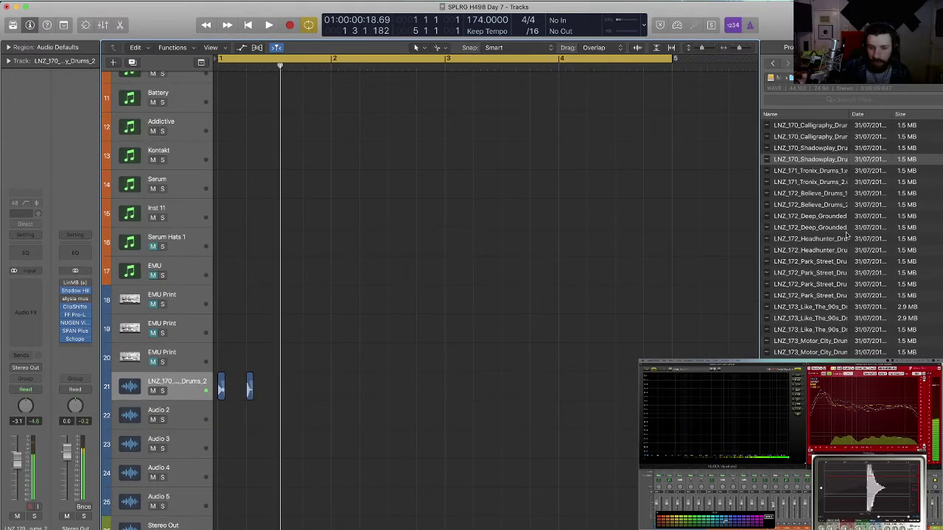
{"action": "left_click", "coordinate": [881, 78]}
{"action": "key", "text": "super+Up"}
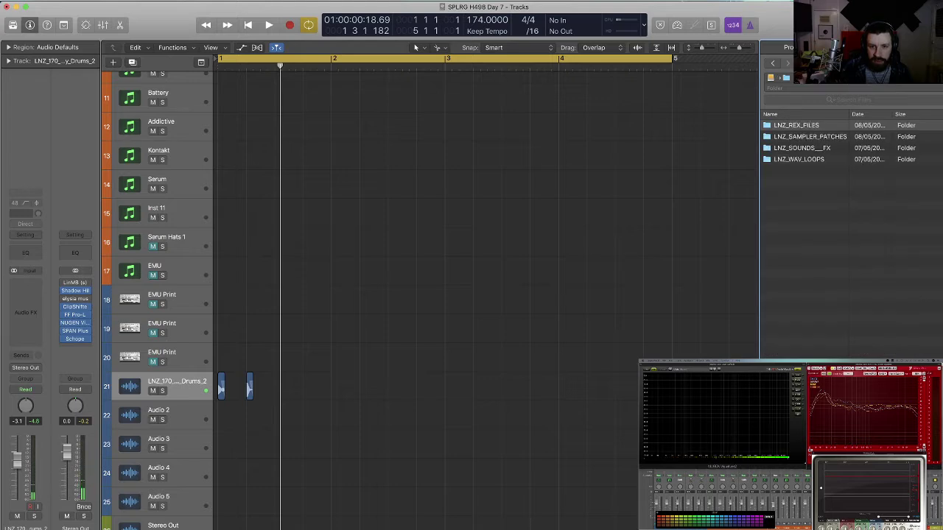
{"action": "key", "text": "super+Up"}
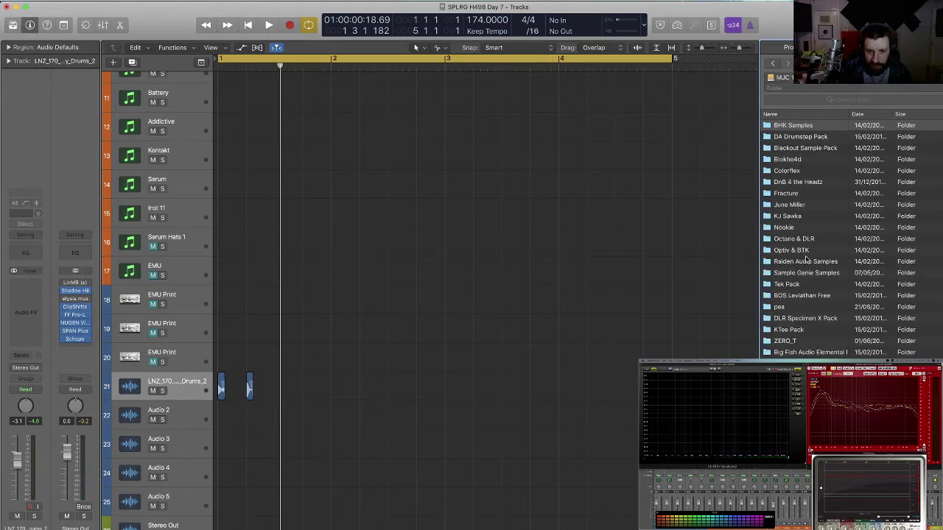
{"action": "scroll", "coordinate": [797, 323], "scroll_direction": "down", "scroll_amount": 1}
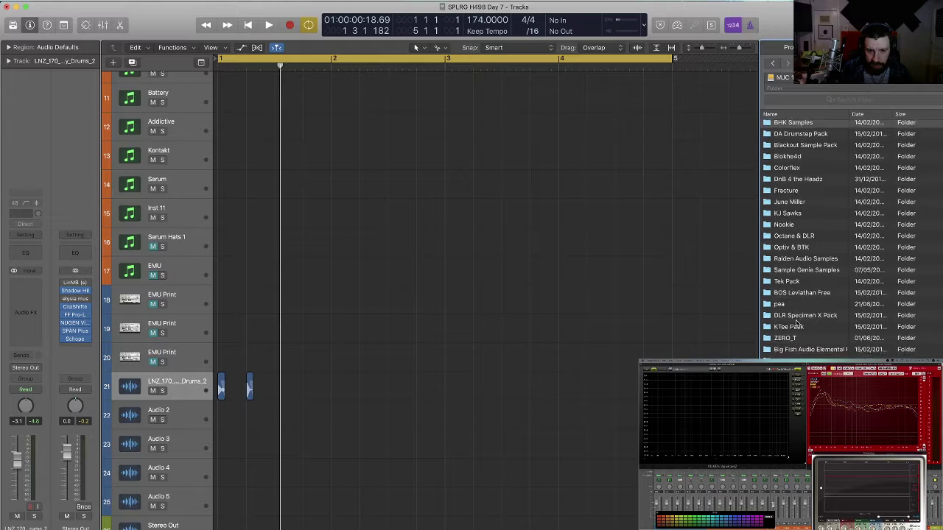
{"action": "left_click", "coordinate": [829, 78]}
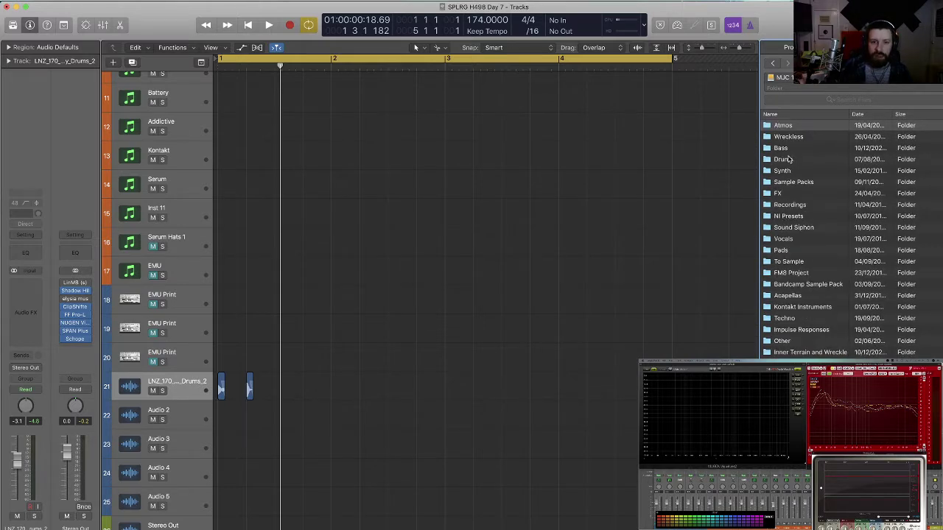
{"action": "double_click", "coordinate": [792, 159]}
{"action": "double_click", "coordinate": [796, 125]}
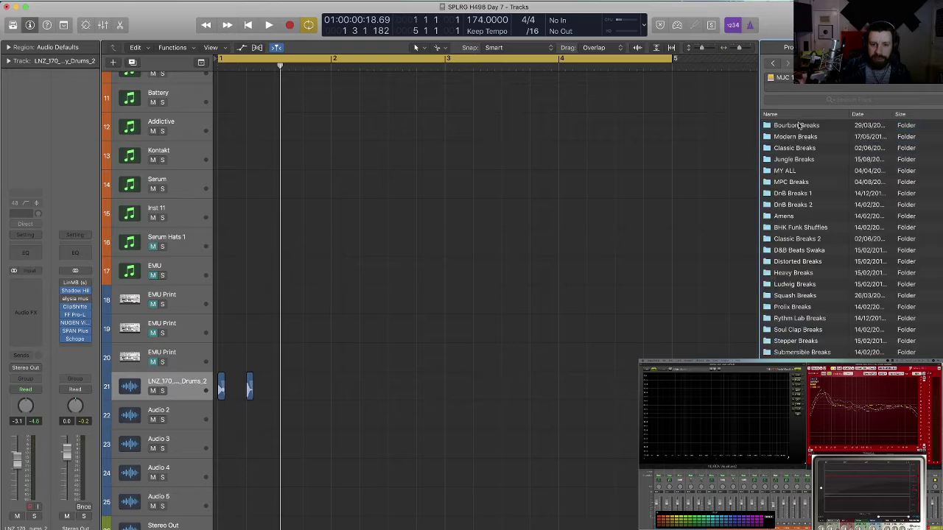
Open the DnB Breaks 1 folder and audition several breaks, including dnbsamples_break14, break16, break21 and break3.
{"action": "double_click", "coordinate": [805, 194]}
{"action": "left_click", "coordinate": [805, 162]}
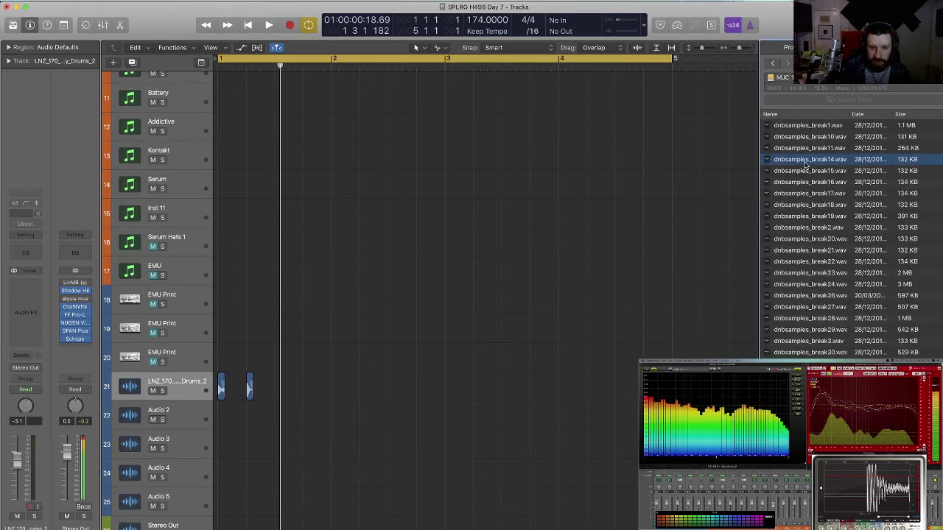
{"action": "left_click", "coordinate": [803, 182]}
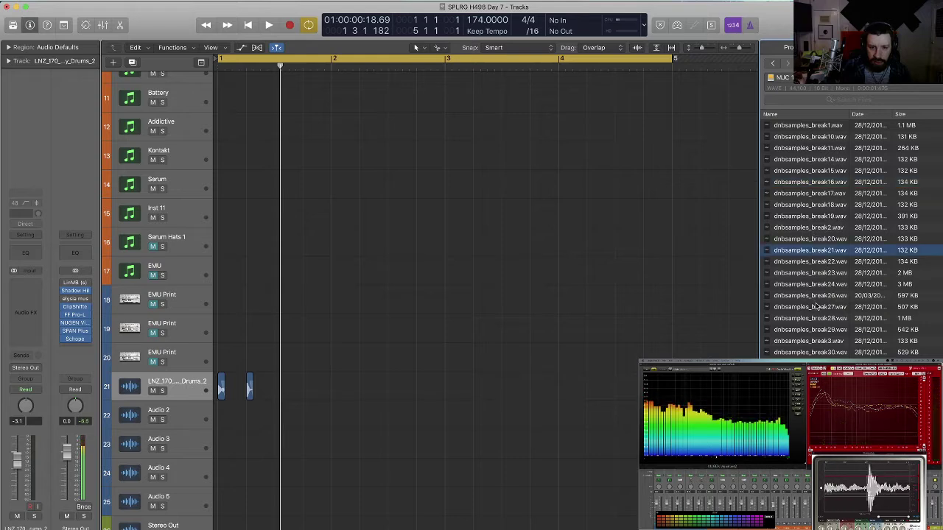
{"action": "left_click", "coordinate": [810, 250]}
{"action": "left_click", "coordinate": [819, 342]}
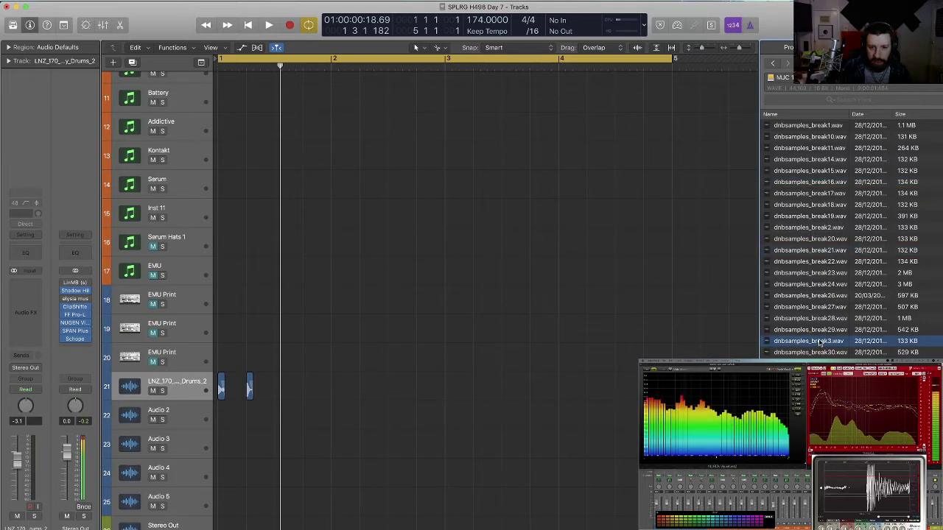
{"action": "left_click", "coordinate": [817, 387]}
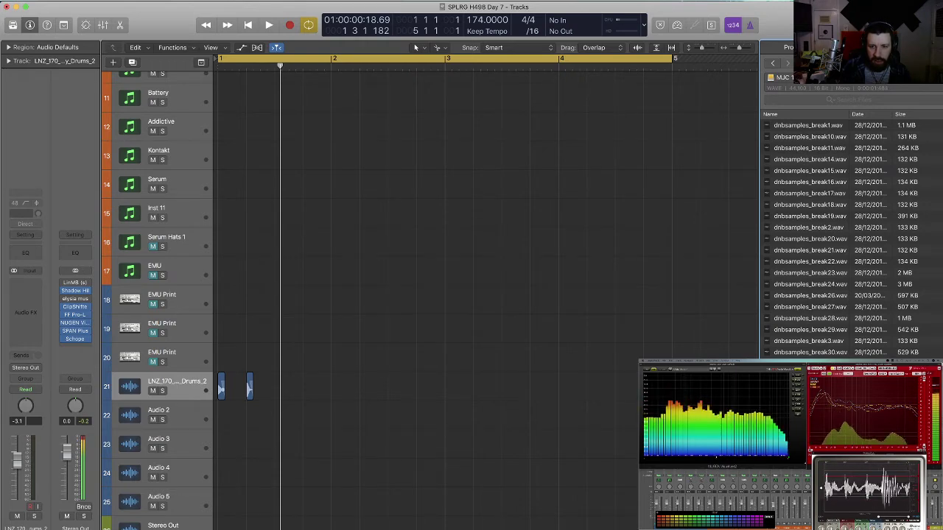
Open the DnB Breaks 2 folder and audition a few breaks, including BB101.wav and BB12.wav.
{"action": "left_click", "coordinate": [829, 77]}
{"action": "double_click", "coordinate": [818, 205]}
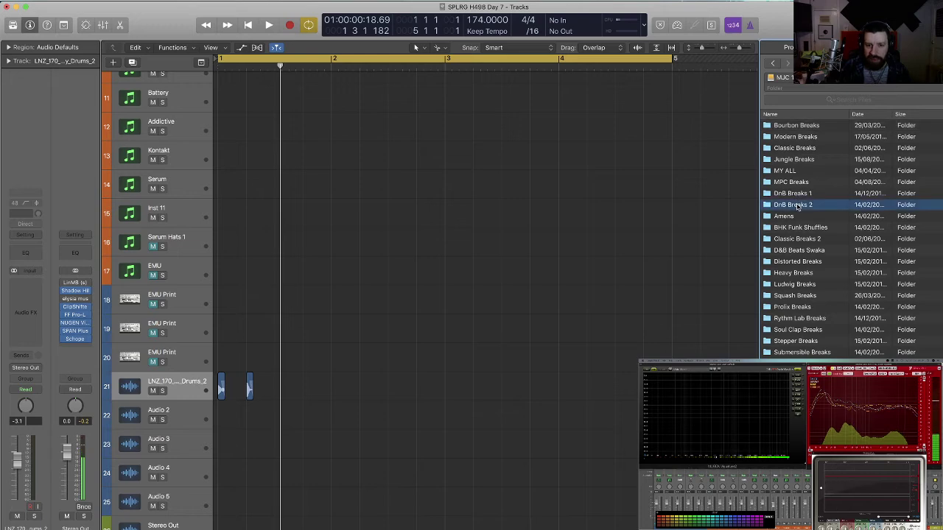
{"action": "left_click", "coordinate": [809, 172]}
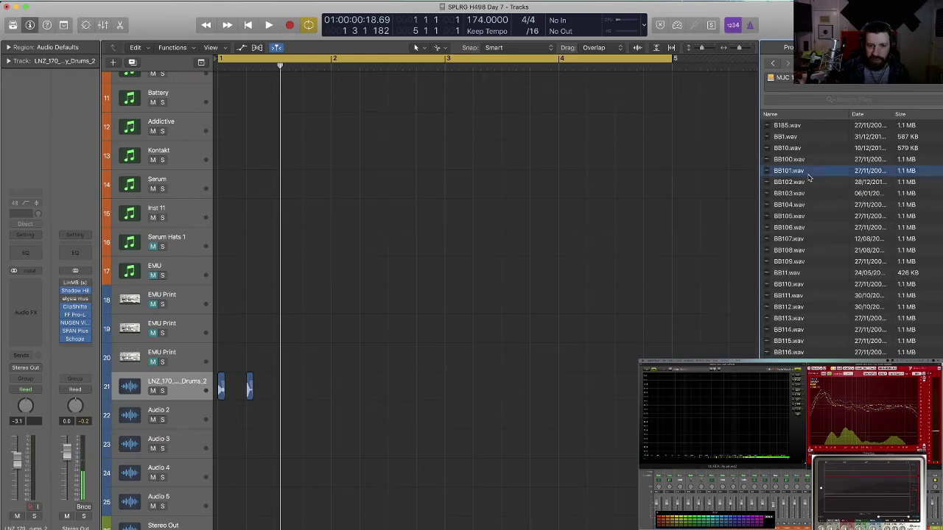
{"action": "left_click", "coordinate": [804, 241]}
{"action": "scroll", "coordinate": [804, 267], "scroll_direction": "down", "scroll_amount": 5}
{"action": "left_click", "coordinate": [803, 276]}
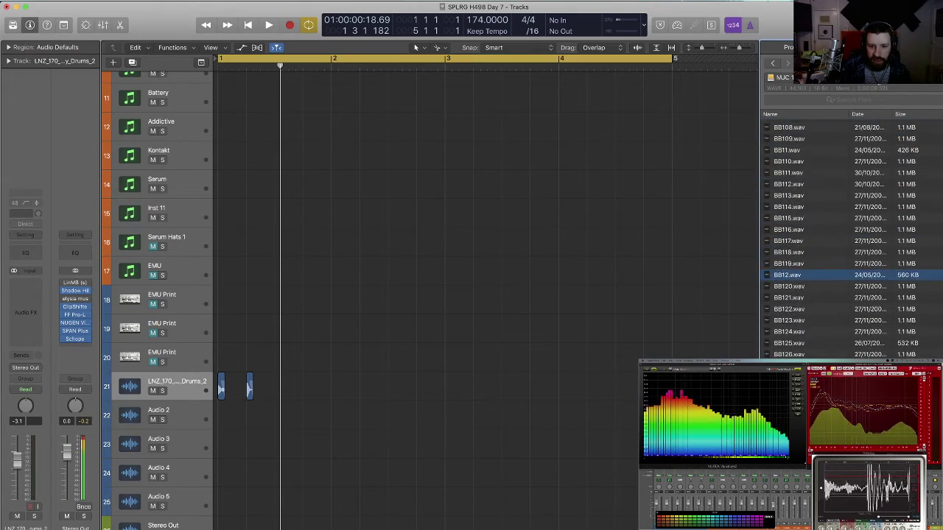
Return to the Breaks folder, open the folder of DNB_BREAK loops and audition DNB_BREAK_102, 107 and 113.
{"action": "left_click", "coordinate": [857, 78]}
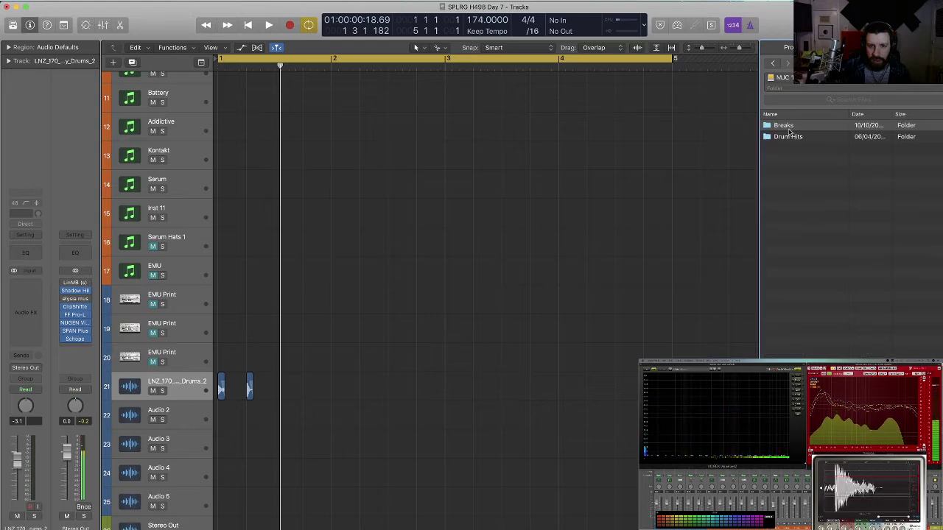
{"action": "double_click", "coordinate": [788, 126]}
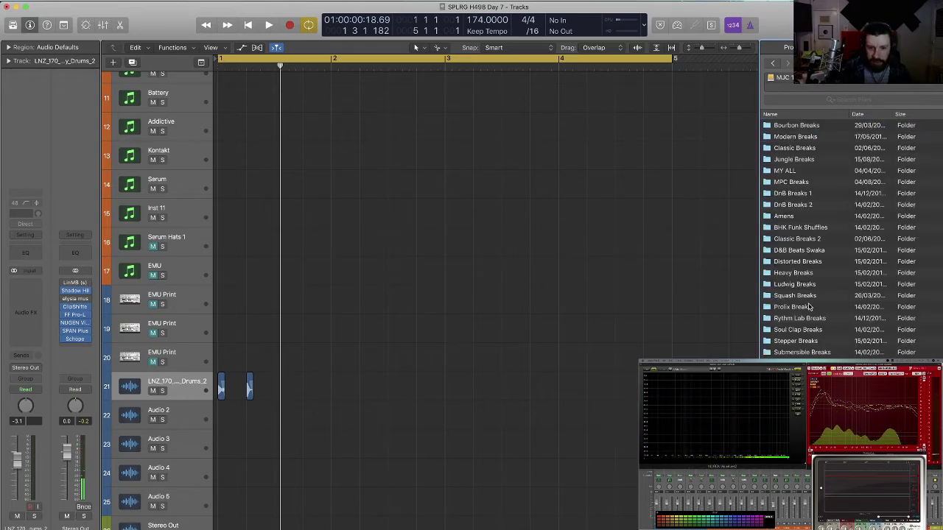
{"action": "scroll", "coordinate": [808, 307], "scroll_direction": "down", "scroll_amount": 2}
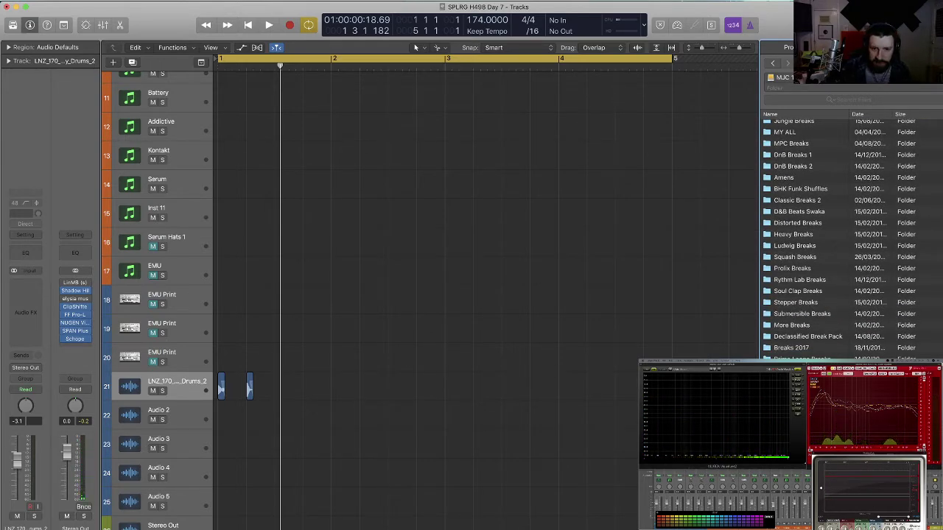
{"action": "double_click", "coordinate": [810, 233]}
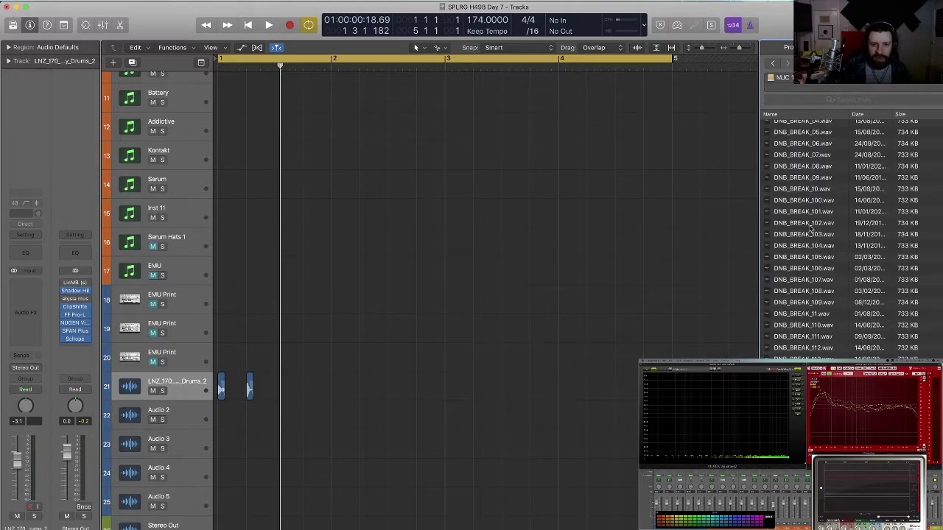
{"action": "left_click", "coordinate": [810, 224]}
{"action": "left_click", "coordinate": [813, 280]}
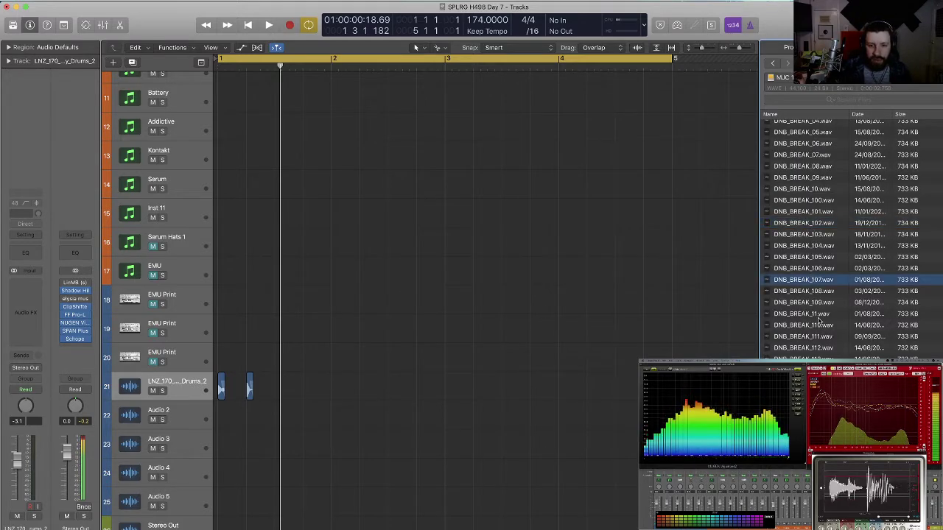
{"action": "left_click", "coordinate": [810, 359]}
Audition further breaks down the DNB_BREAK list, including DNB_BREAK_133 and DNB_BREAK_154.
{"action": "scroll", "coordinate": [810, 358], "scroll_direction": "down", "scroll_amount": 4}
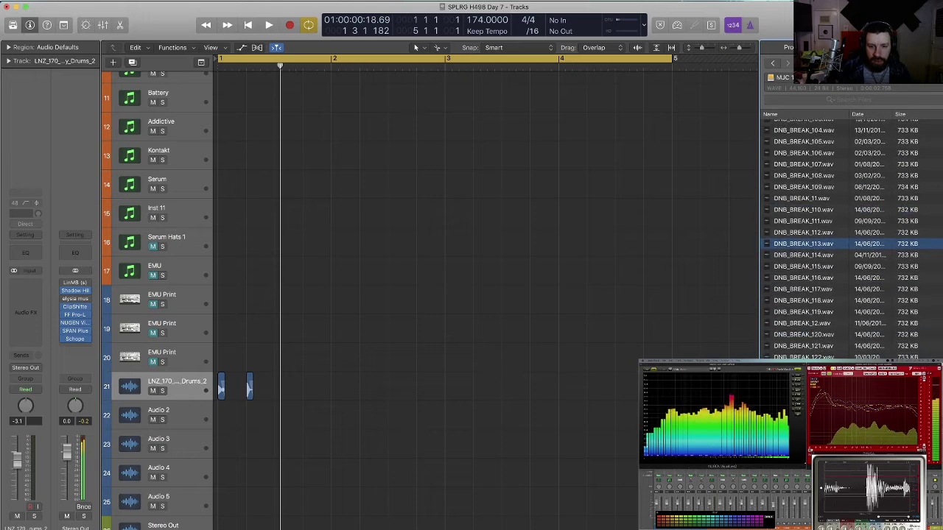
{"action": "left_click", "coordinate": [810, 367]}
{"action": "scroll", "coordinate": [811, 367], "scroll_direction": "down", "scroll_amount": 1}
{"action": "scroll", "coordinate": [810, 367], "scroll_direction": "down", "scroll_amount": 4}
{"action": "left_click", "coordinate": [810, 367]}
{"action": "scroll", "coordinate": [810, 367], "scroll_direction": "down", "scroll_amount": 6}
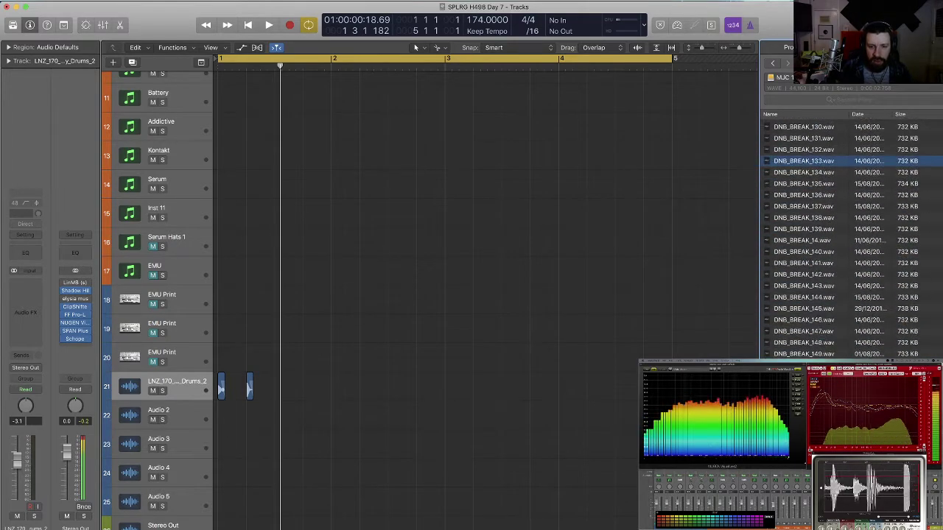
{"action": "left_click", "coordinate": [810, 367]}
{"action": "scroll", "coordinate": [817, 343], "scroll_direction": "down", "scroll_amount": 6}
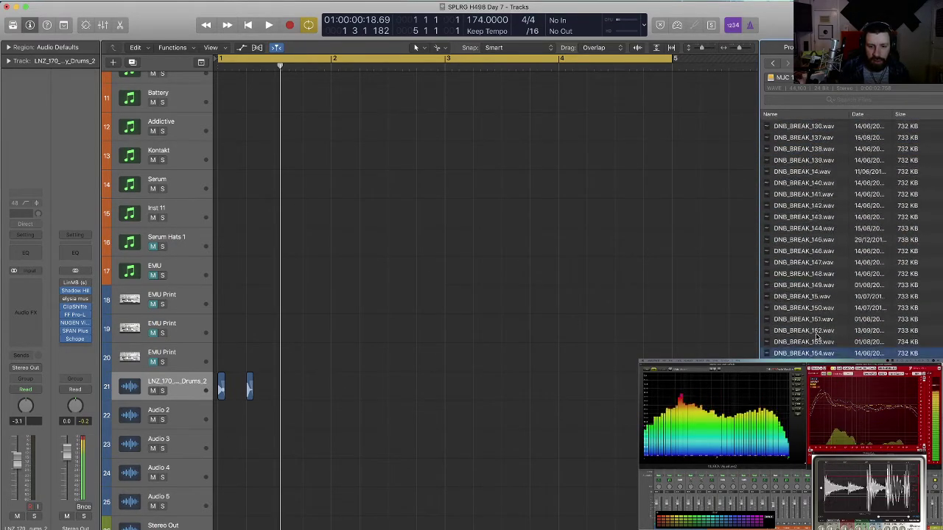
Audition more of the DNB_BREAK loops, including DNB_BREAK_167, 180, 194 and 199.
{"action": "left_click", "coordinate": [817, 367]}
{"action": "scroll", "coordinate": [818, 330], "scroll_direction": "down", "scroll_amount": 5}
{"action": "scroll", "coordinate": [817, 328], "scroll_direction": "down", "scroll_amount": 5}
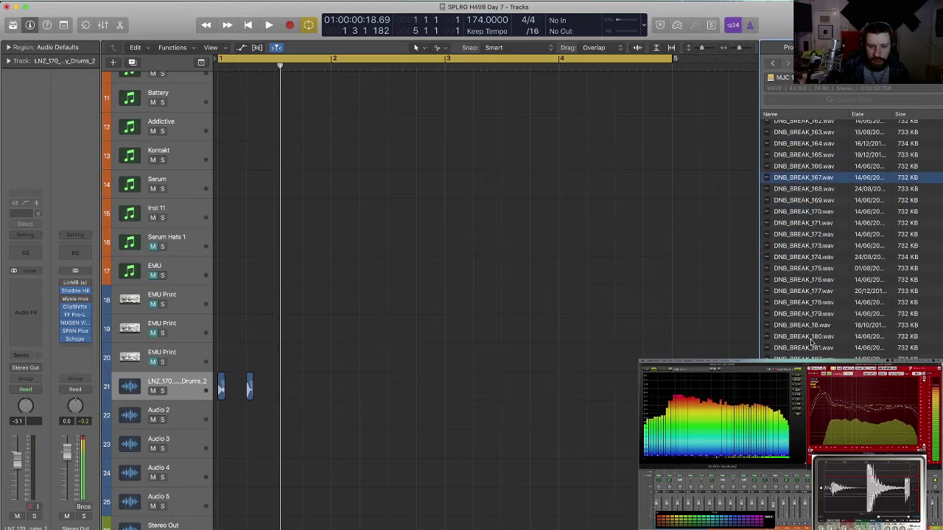
{"action": "left_click", "coordinate": [810, 337]}
{"action": "left_click", "coordinate": [810, 404]}
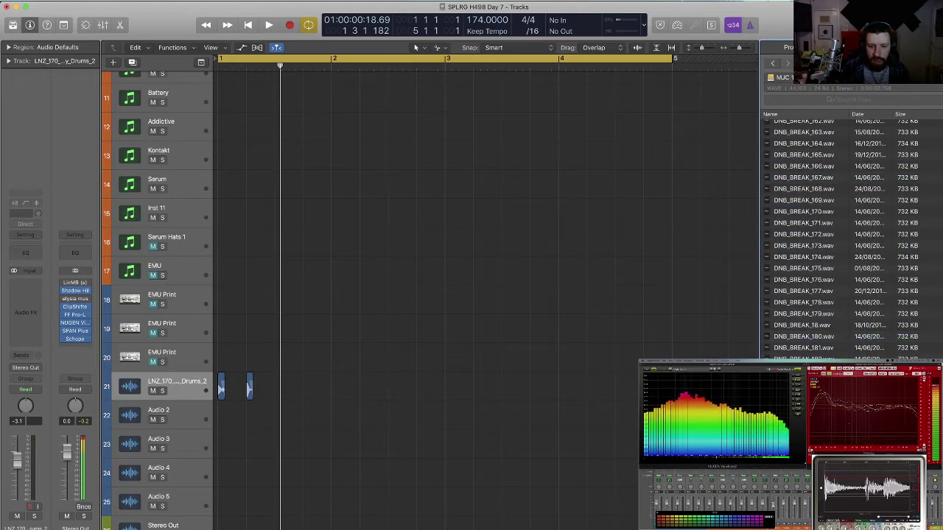
{"action": "scroll", "coordinate": [810, 404], "scroll_direction": "down", "scroll_amount": 6}
{"action": "left_click", "coordinate": [808, 327]}
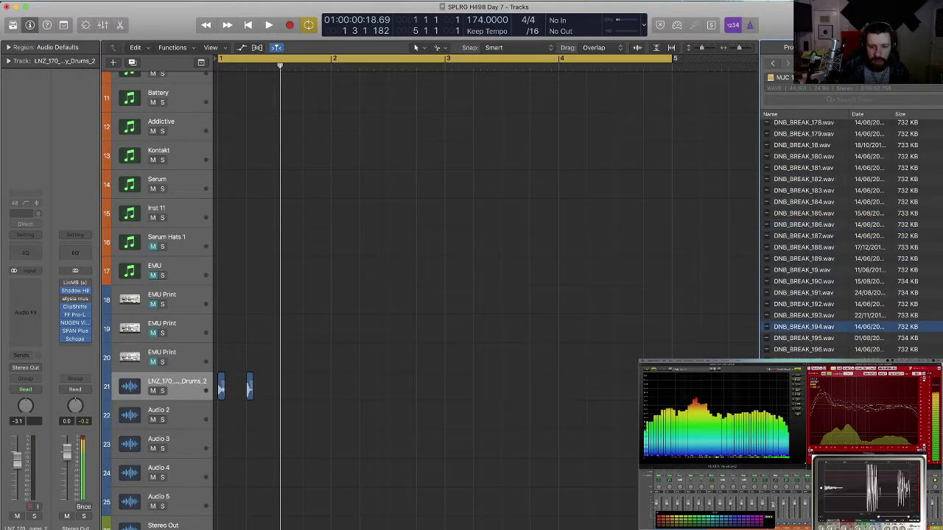
{"action": "left_click", "coordinate": [812, 383]}
{"action": "scroll", "coordinate": [811, 384], "scroll_direction": "down", "scroll_amount": 5}
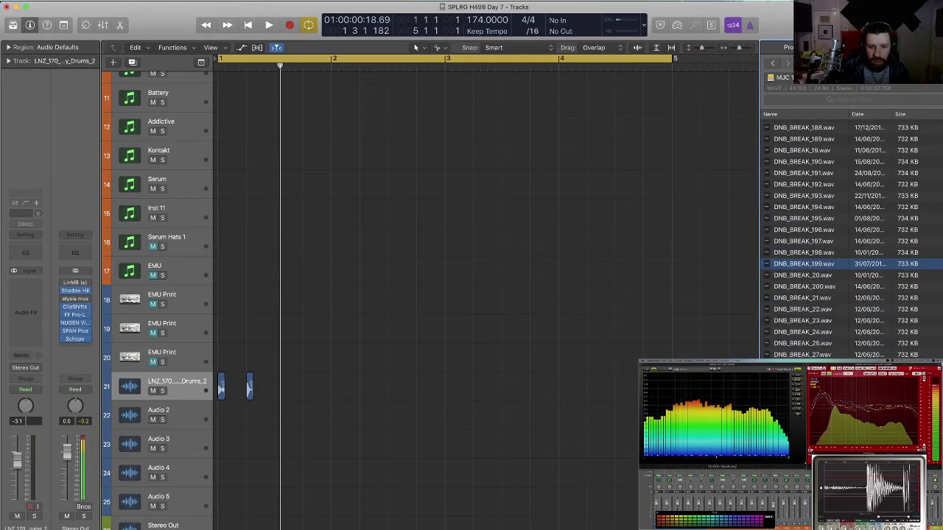
{"action": "left_click", "coordinate": [814, 389]}
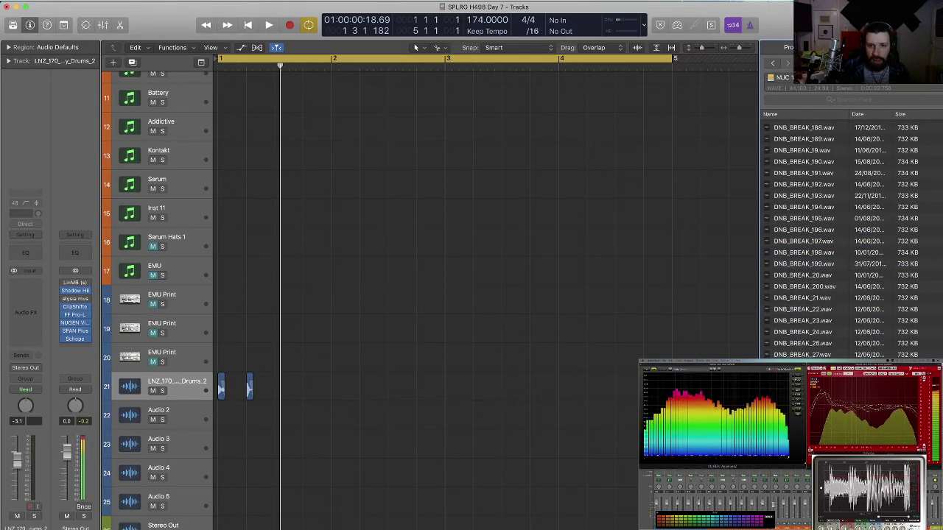
Go back to Breaks, open the Rythm Lab Breaks folder and audition the Atomic Rooster and Babe Ruth breaks.
{"action": "key", "text": "Left"}
{"action": "double_click", "coordinate": [784, 125]}
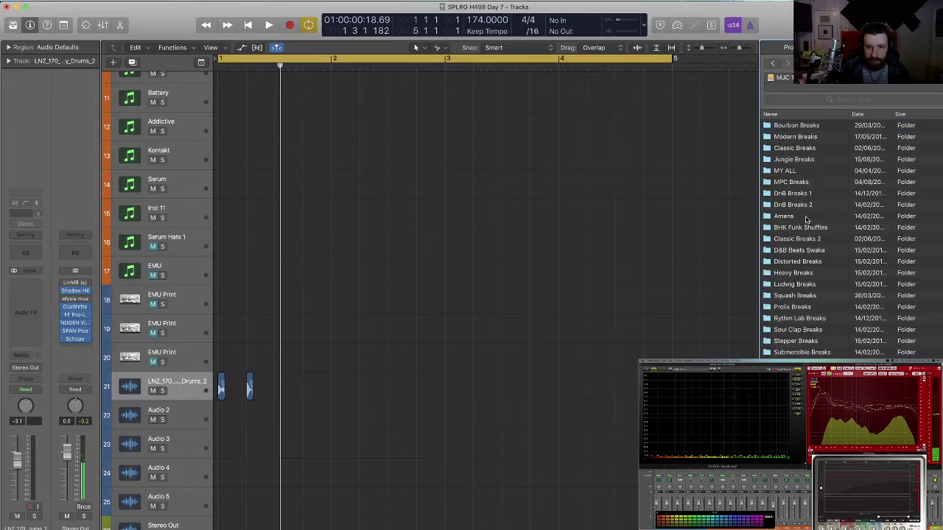
{"action": "scroll", "coordinate": [797, 313], "scroll_direction": "down", "scroll_amount": 1}
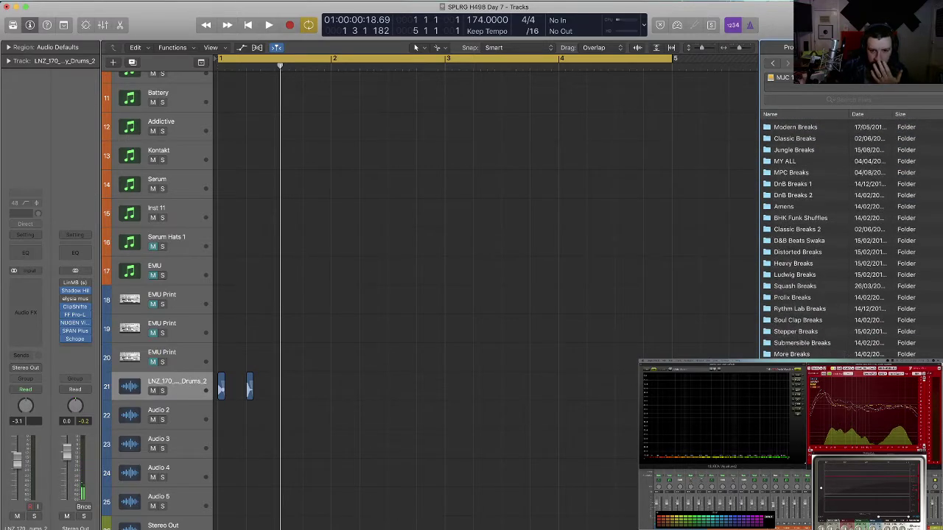
{"action": "left_click", "coordinate": [821, 311]}
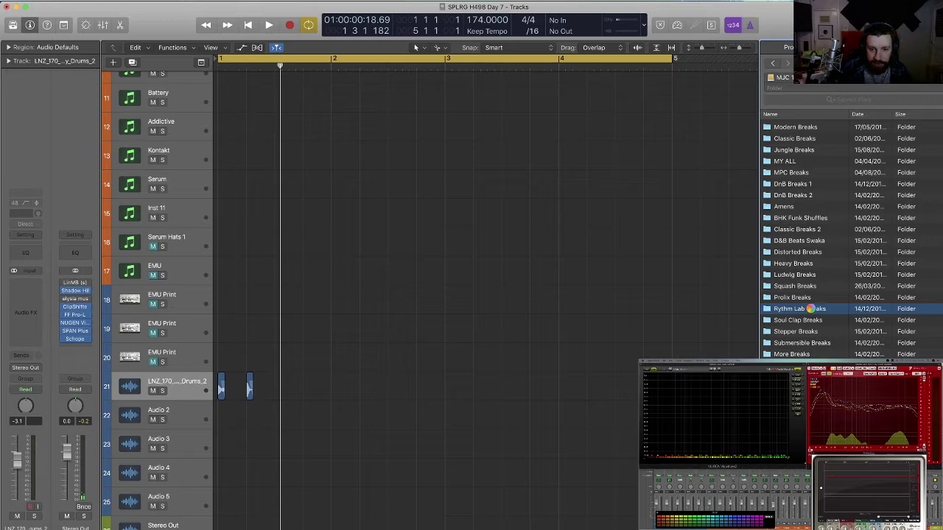
{"action": "left_click", "coordinate": [811, 310]}
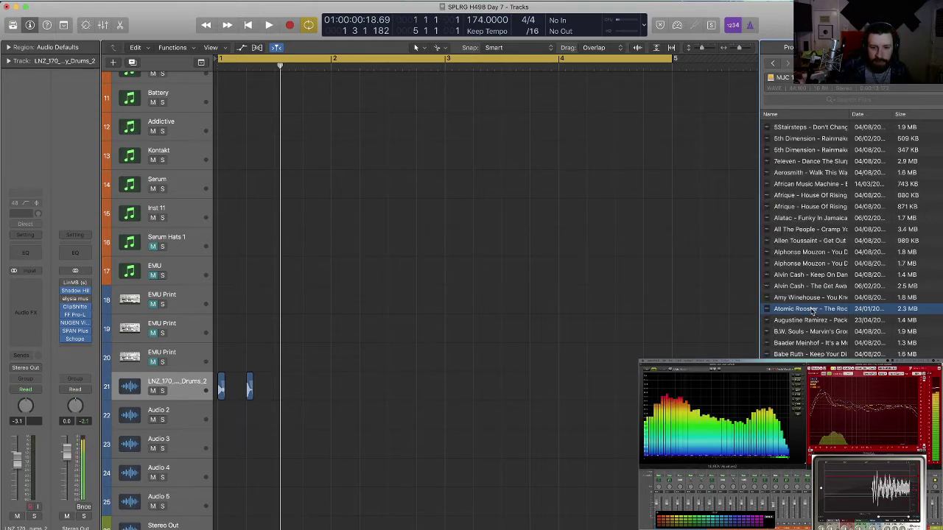
{"action": "left_click", "coordinate": [815, 355]}
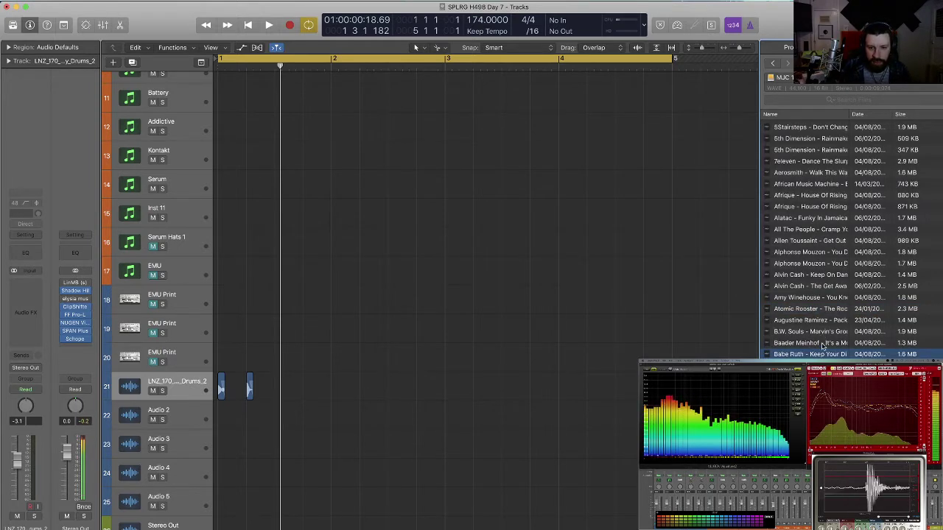
Place the Babe Ruth - Keep Your Distance break at bar 1 on track 22 and play it soloed.
{"action": "left_click_drag", "start_coordinate": [822, 356], "coordinate": [197, 409]}
{"action": "left_click", "coordinate": [162, 420]}
{"action": "key", "text": "space"}
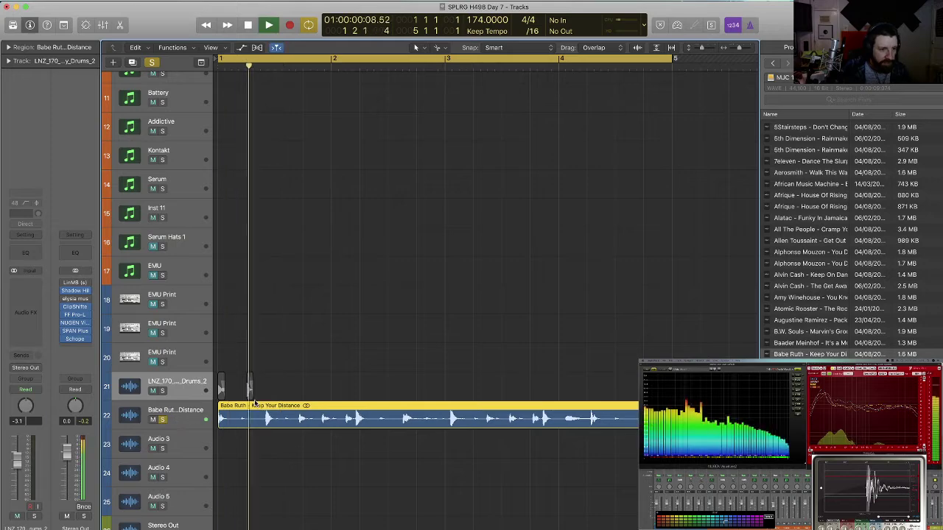
Turn off cycle mode and enlarge the track heights to show the Babe Ruth break's waveform while it plays.
{"action": "key", "text": "super+Left"}
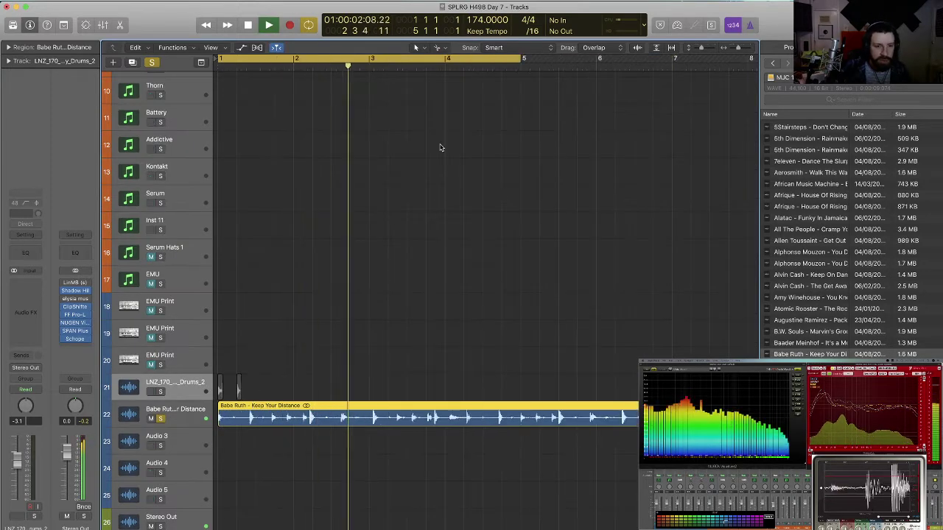
{"action": "left_click", "coordinate": [478, 58]}
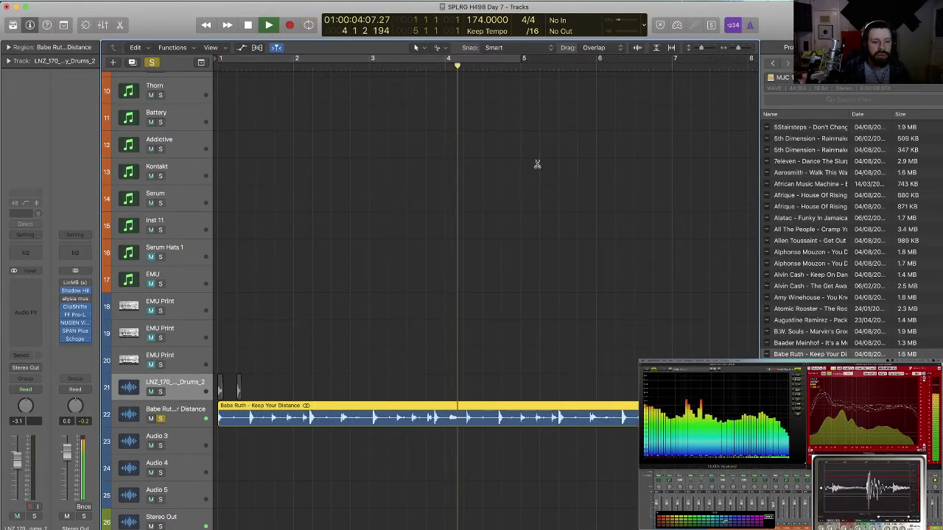
{"action": "key", "text": "super+Down"}
{"action": "key", "text": "super+Down"}
{"action": "key", "text": "super+Down"}
{"action": "key", "text": "super+Down"}
{"action": "key", "text": "super+Down"}
{"action": "key", "text": "super+Down"}
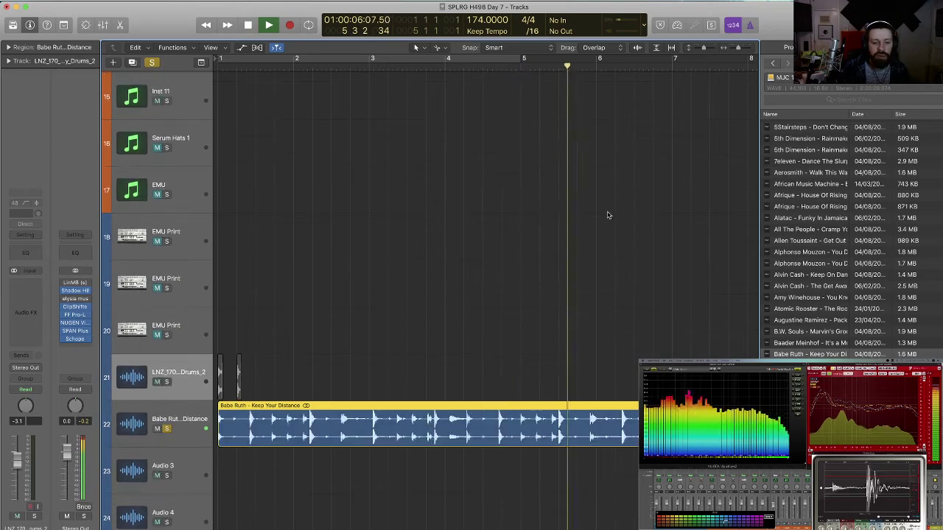
Stop playback and return the playhead to the start of the project.
{"action": "key", "text": "super+Left"}
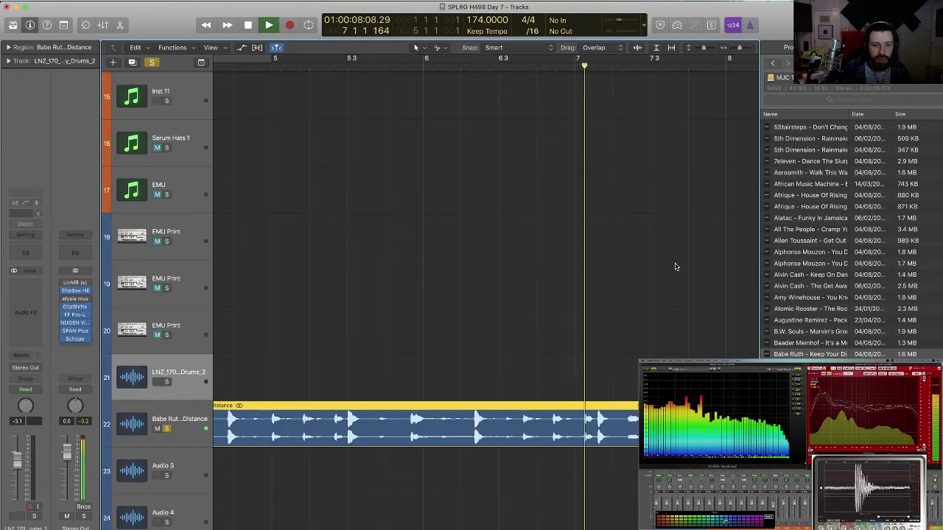
{"action": "key", "text": "super+Left"}
{"action": "key", "text": "space"}
{"action": "key", "text": "Return"}
{"action": "key", "text": "super+Left"}
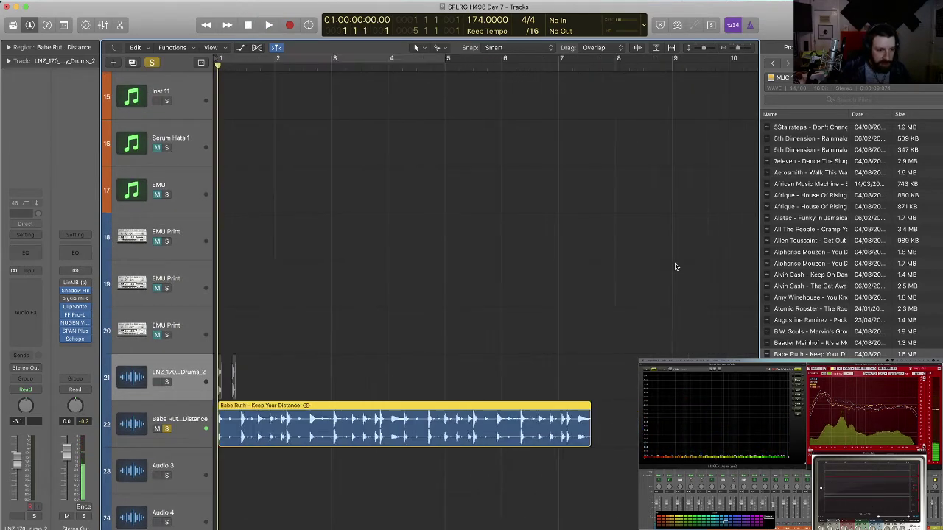
Turn on Flex for track 22 and compress the Babe Ruth break to end at bar 5, playing it in cycle mode.
{"action": "left_click", "coordinate": [207, 431]}
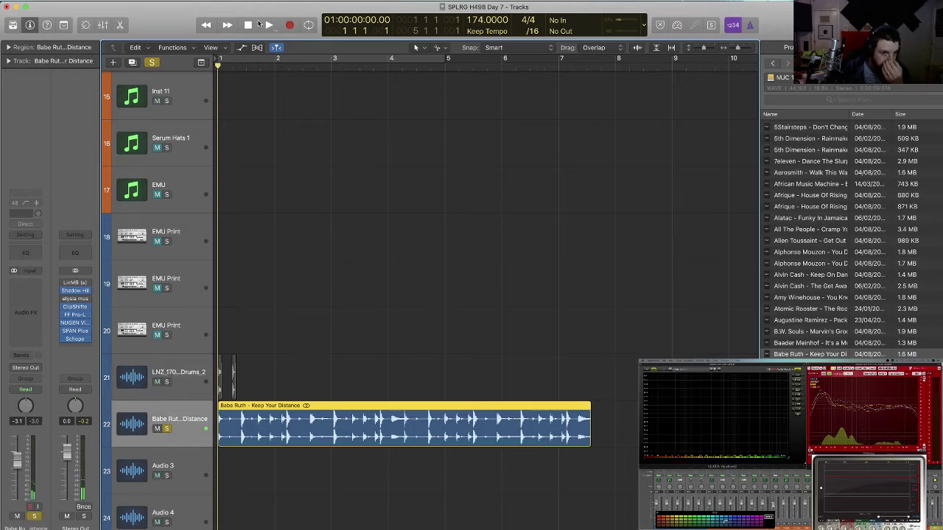
{"action": "left_click", "coordinate": [256, 48]}
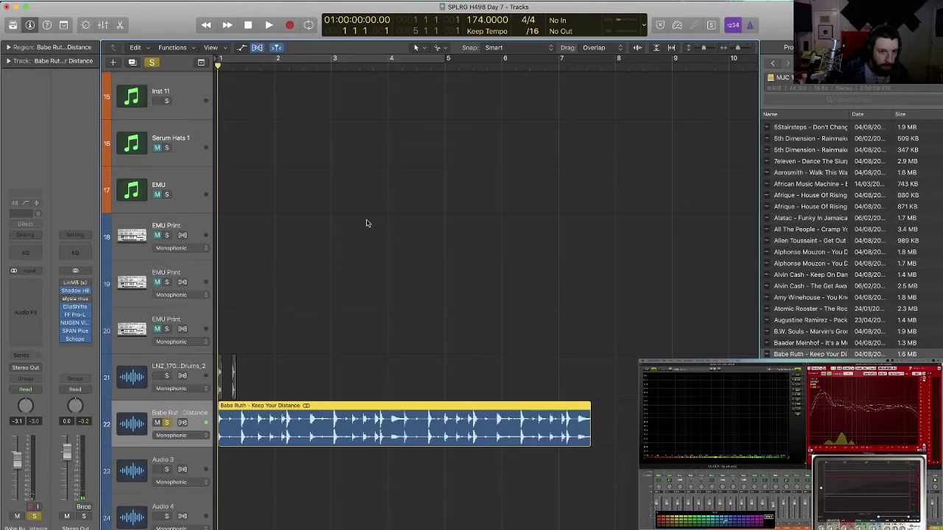
{"action": "left_click", "coordinate": [183, 423]}
{"action": "left_click_drag", "start_coordinate": [588, 442], "coordinate": [444, 449]}
{"action": "key", "text": "space"}
{"action": "left_click", "coordinate": [255, 59]}
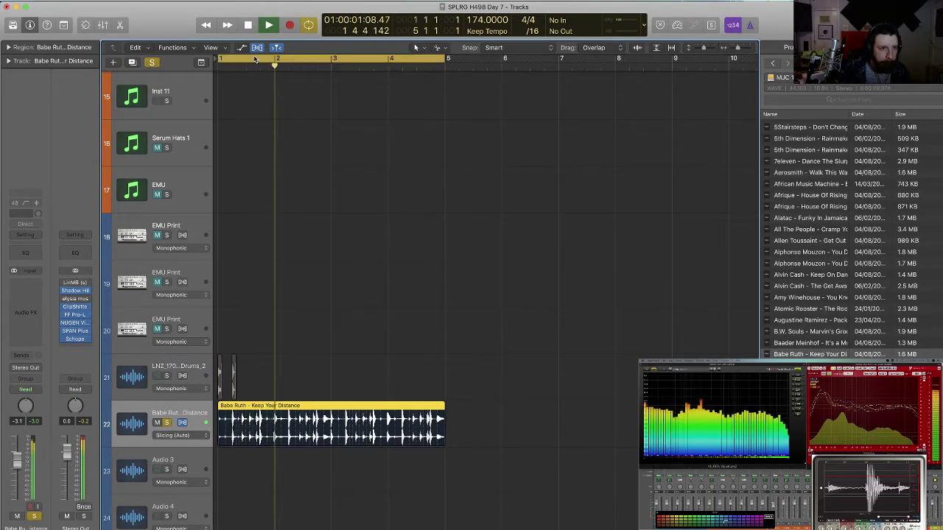
Try the Speed (FX) Flex Time algorithm on the Babe Ruth track and replay the loop.
{"action": "left_click", "coordinate": [156, 433]}
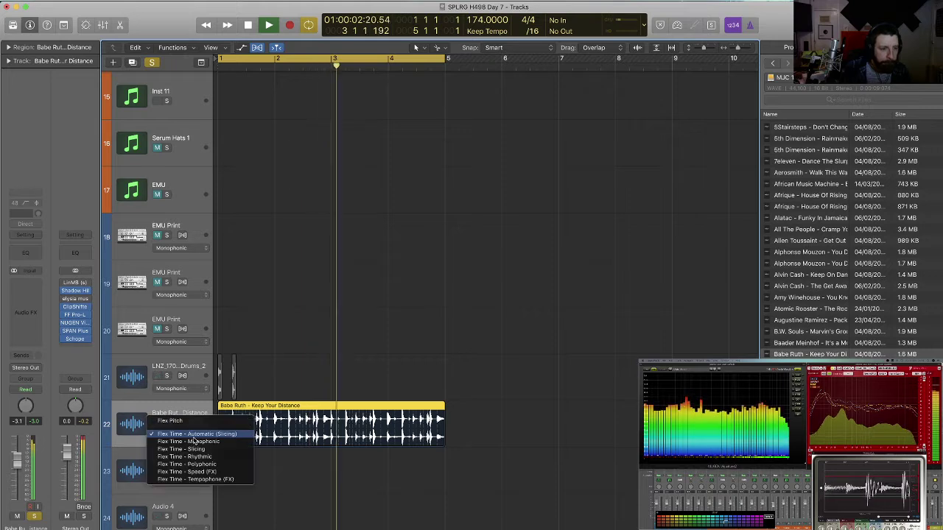
{"action": "left_click", "coordinate": [213, 472]}
{"action": "key", "text": "space"}
{"action": "key", "text": "space"}
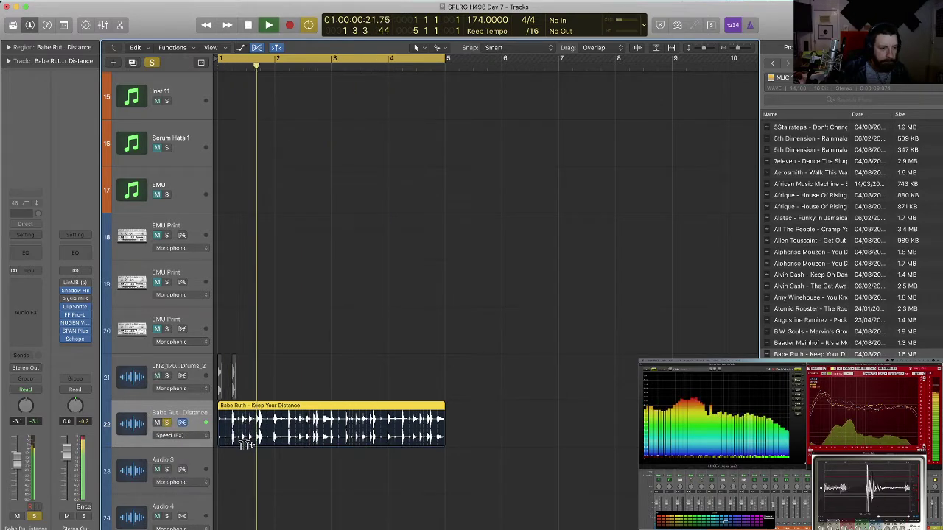
Set the Babe Ruth track's Flex Time algorithm to Slicing and replay the loop.
{"action": "left_click", "coordinate": [196, 436]}
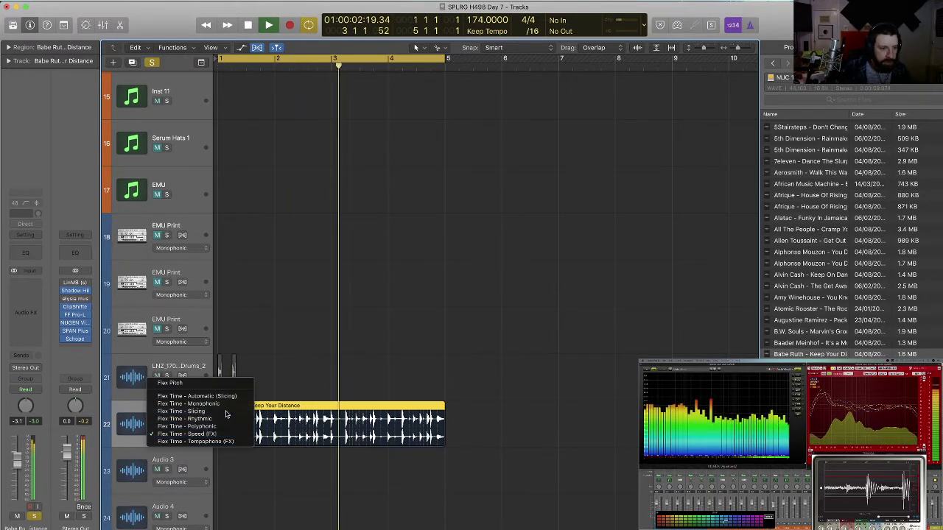
{"action": "left_click", "coordinate": [188, 411]}
{"action": "key", "text": "space"}
{"action": "key", "text": "space"}
Quantize the Babe Ruth break region to 1/16 Note.
{"action": "left_click", "coordinate": [314, 470]}
{"action": "key", "text": "super+Right"}
{"action": "key", "text": "super+Right"}
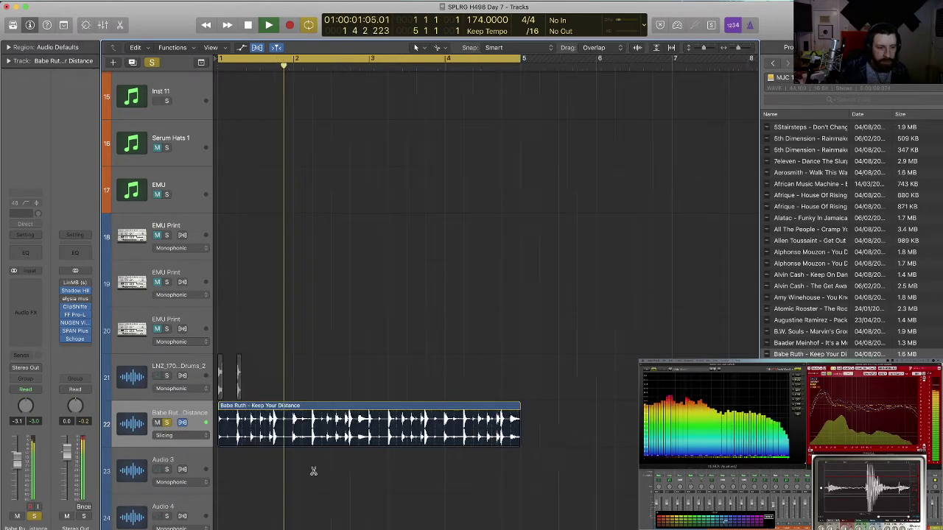
{"action": "key", "text": "super+Down"}
{"action": "key", "text": "super+Down"}
{"action": "key", "text": "super+Down"}
{"action": "left_click", "coordinate": [271, 406]}
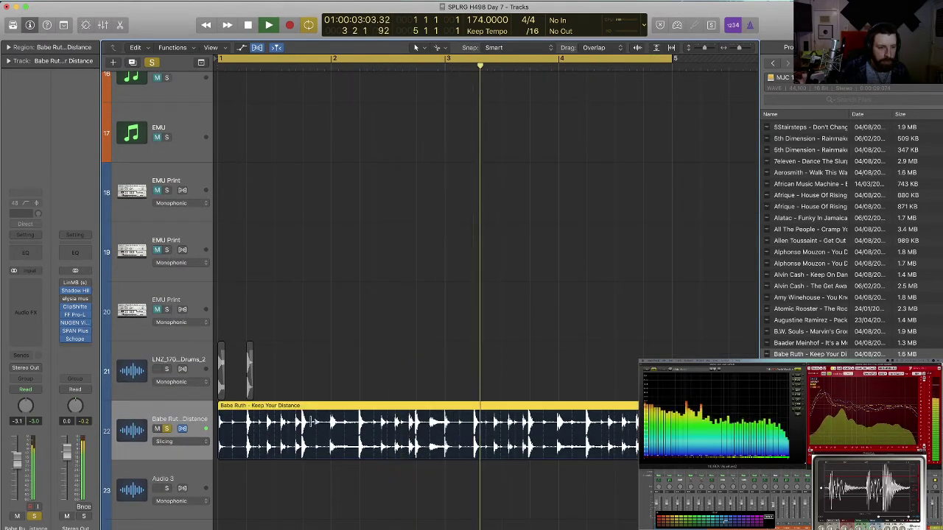
{"action": "left_click", "coordinate": [22, 47]}
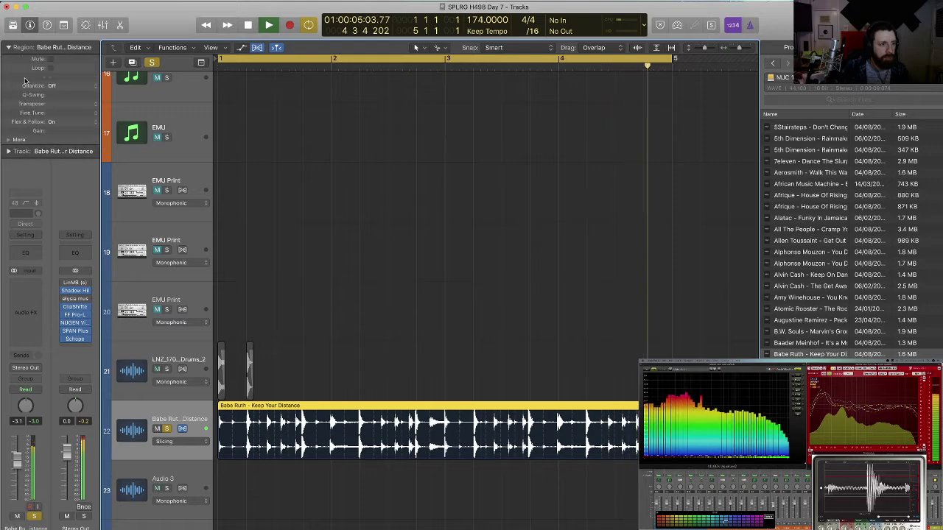
{"action": "left_click", "coordinate": [63, 87]}
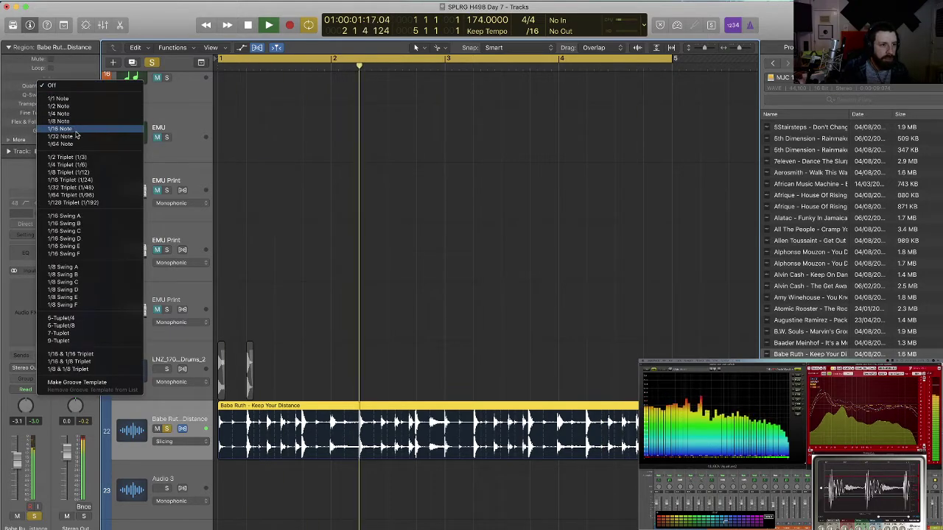
{"action": "left_click", "coordinate": [83, 130]}
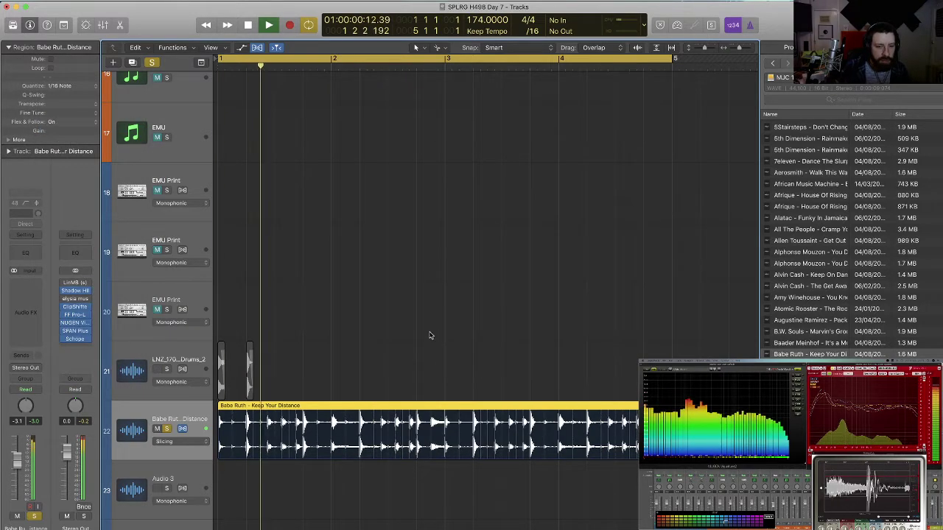
Play the quantized break, solo track 21 as well and listen to its drum hits together with the break.
{"action": "left_click", "coordinate": [427, 336]}
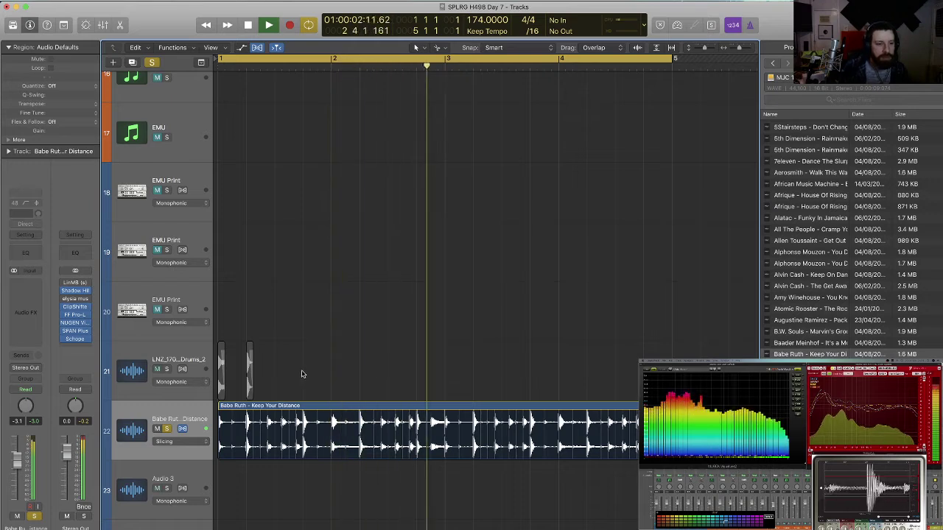
{"action": "key", "text": "space"}
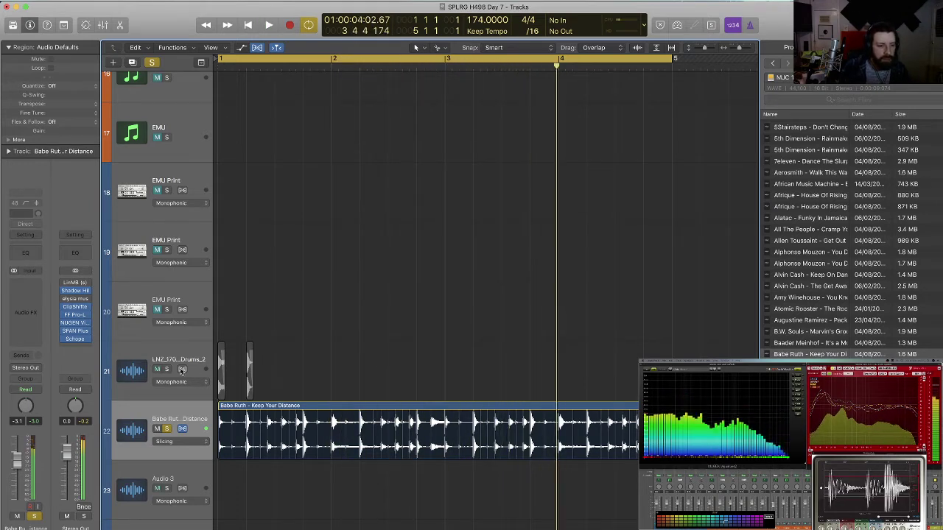
{"action": "key", "text": "space"}
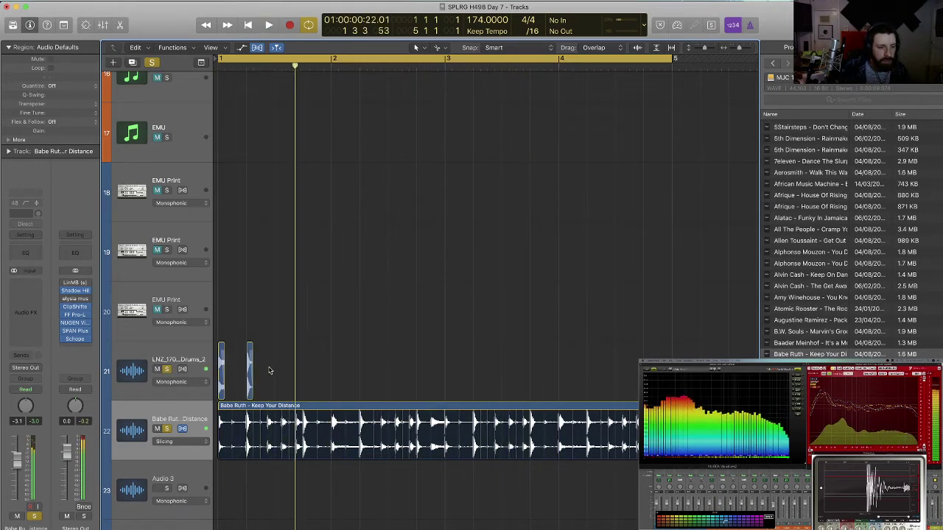
{"action": "key", "text": "space"}
{"action": "key", "text": "space"}
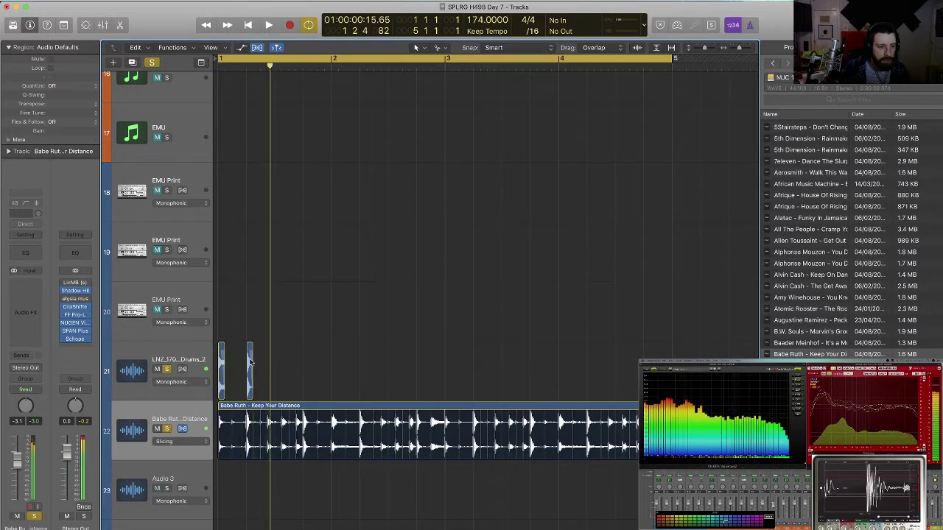
Unsolo the break to hear the track 21 hits alone, and solo track 22 again for comparison.
{"action": "left_click", "coordinate": [167, 430]}
{"action": "key", "text": "space"}
{"action": "left_click", "coordinate": [195, 370]}
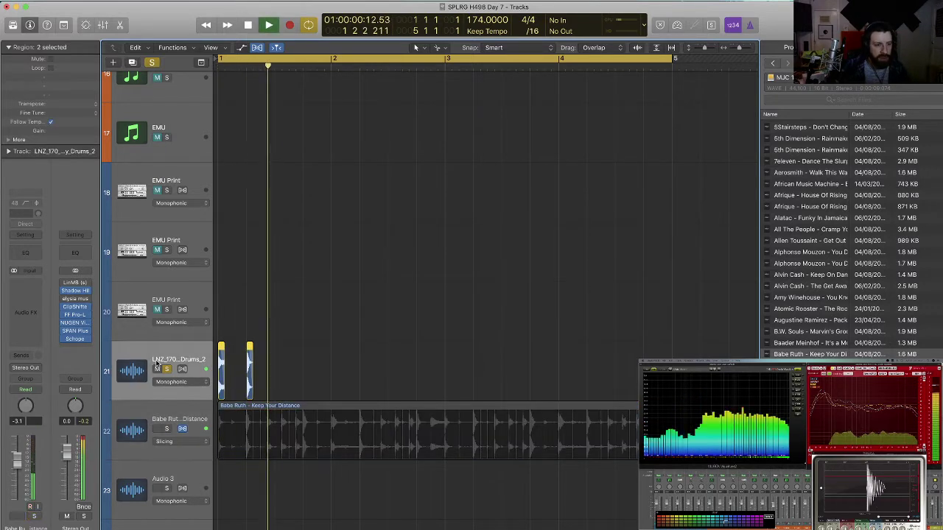
{"action": "key", "text": "space"}
{"action": "key", "text": "space"}
{"action": "key", "text": "space"}
{"action": "left_click", "coordinate": [168, 430]}
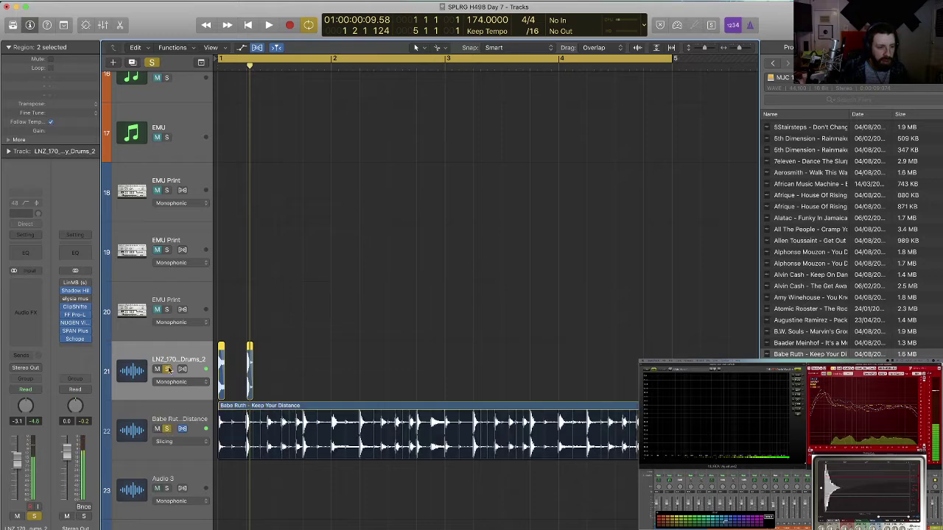
Listen to the Babe Ruth track soloed on its own and insert the stereo Multiplicity plug-in on it.
{"action": "left_click", "coordinate": [188, 420]}
{"action": "key", "text": "space"}
{"action": "key", "text": "space"}
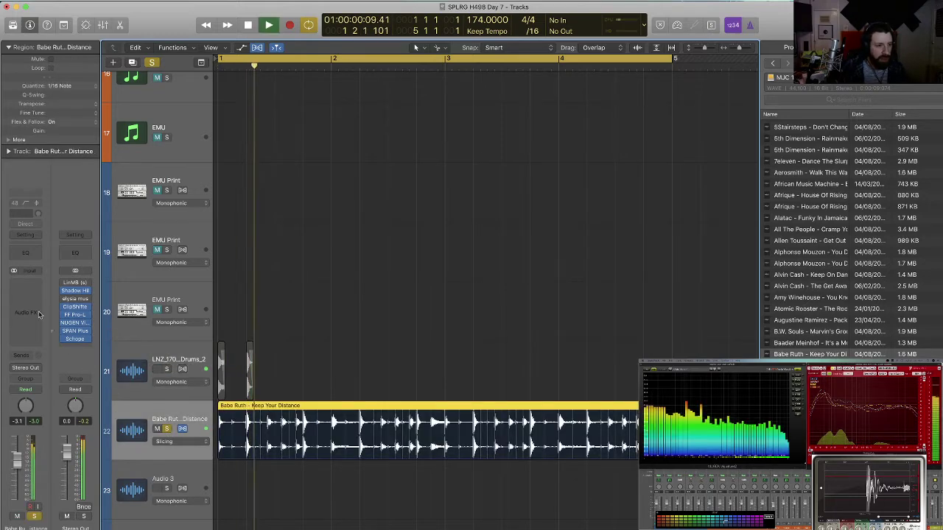
{"action": "left_click", "coordinate": [35, 312]}
{"action": "mouse_move", "coordinate": [72, 378]}
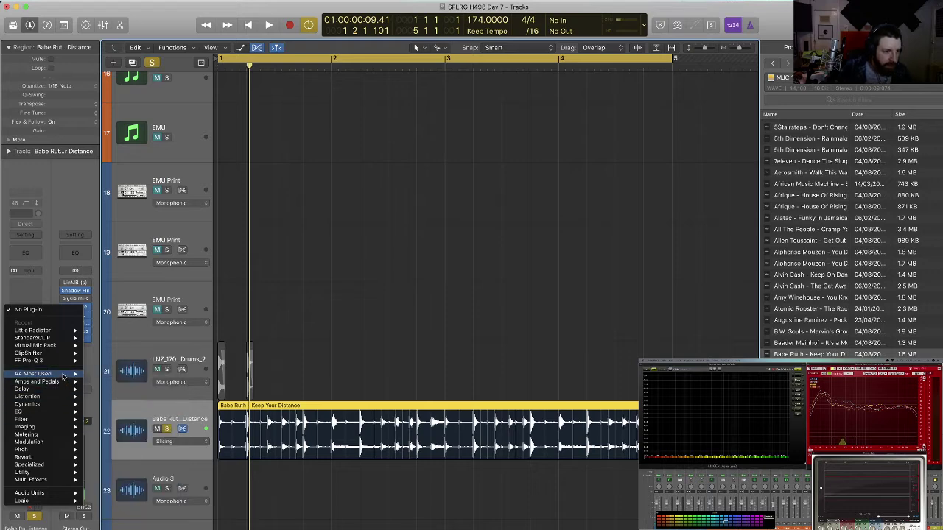
{"action": "mouse_move", "coordinate": [152, 467]}
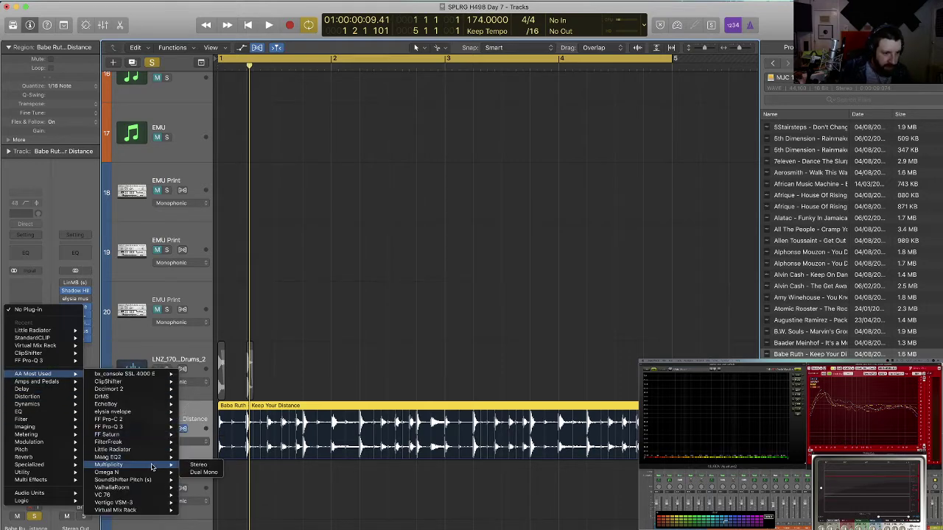
{"action": "left_click", "coordinate": [203, 465]}
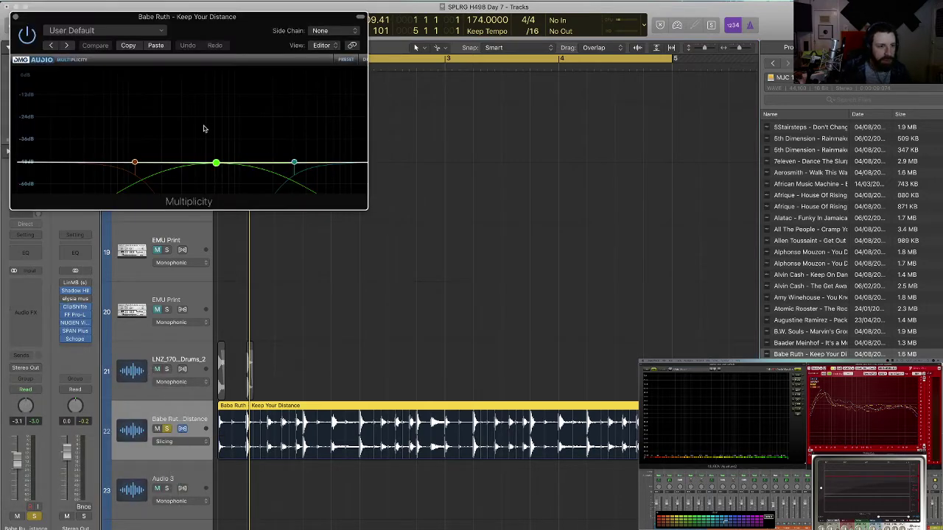
Move Multiplicity's BPF band to 626 Hz and set its ratio below to 1.98:1 while the break plays.
{"action": "left_click_drag", "start_coordinate": [240, 36], "coordinate": [458, 83]}
{"action": "key", "text": "space"}
{"action": "left_click", "coordinate": [453, 231]}
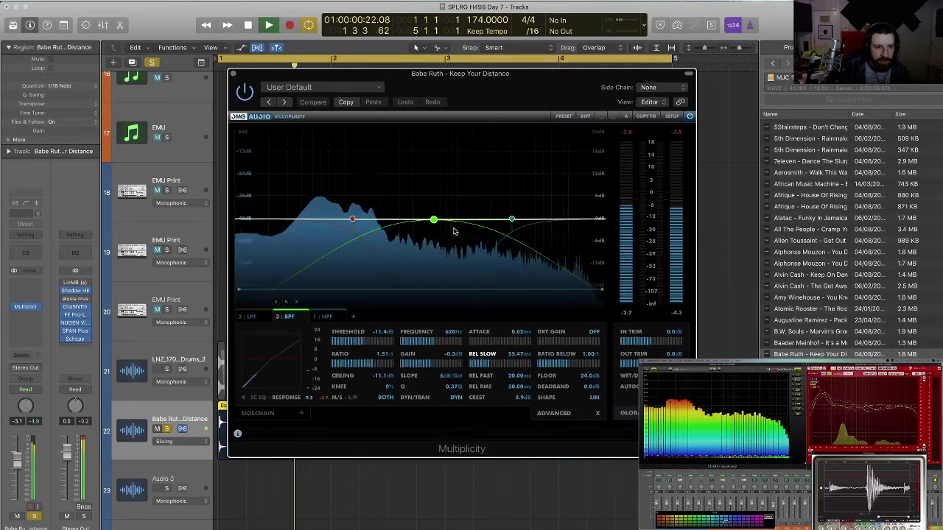
{"action": "left_click_drag", "start_coordinate": [434, 221], "coordinate": [435, 221]}
{"action": "left_click", "coordinate": [589, 366]}
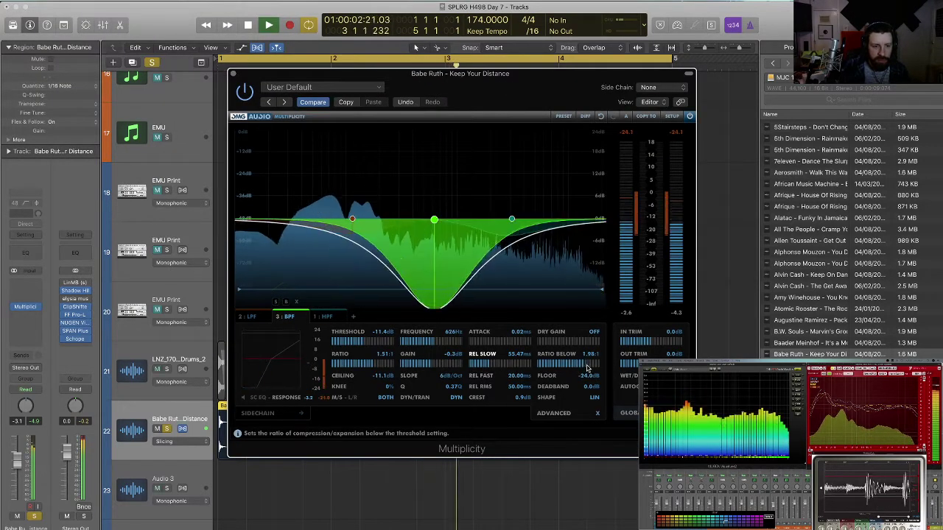
Set Multiplicity's HPF band to 3.5 kHz, 6.1 dB gain, 6 dB/Oct slope and a ratio below of 1.68:1.
{"action": "left_click_drag", "start_coordinate": [513, 221], "coordinate": [533, 200]}
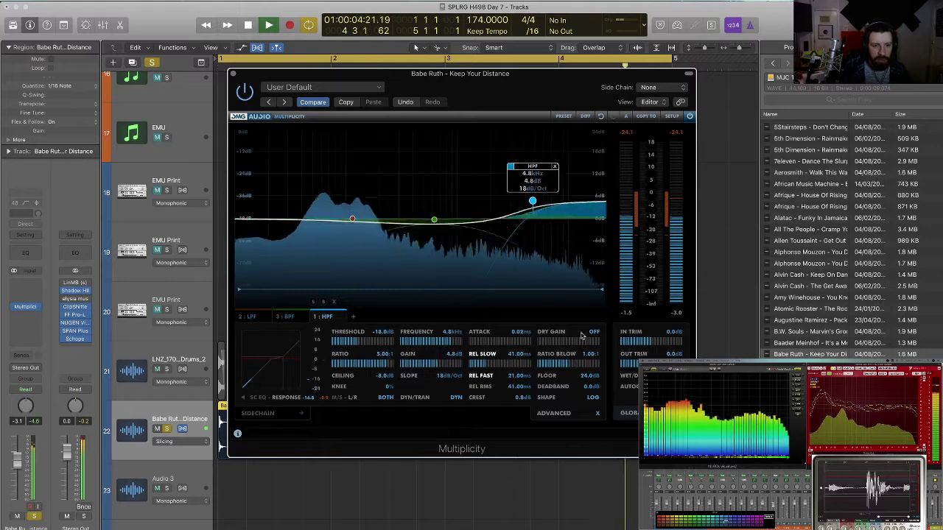
{"action": "left_click_drag", "start_coordinate": [580, 365], "coordinate": [578, 364]}
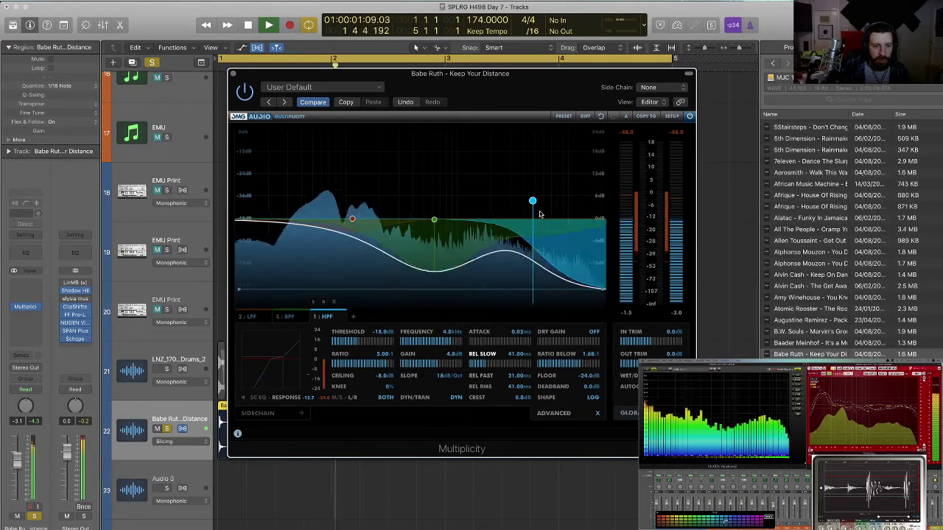
{"action": "left_click_drag", "start_coordinate": [533, 202], "coordinate": [517, 196]}
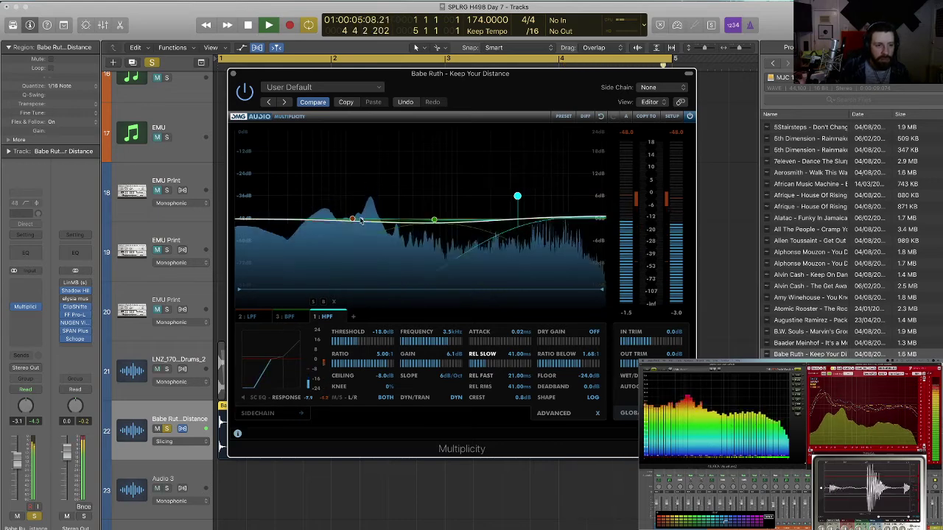
Set Multiplicity's LPF band to 125 Hz, 1.0 dB gain and a ratio below of 1.21:1, and close the plug-in.
{"action": "left_click_drag", "start_coordinate": [353, 219], "coordinate": [361, 215]}
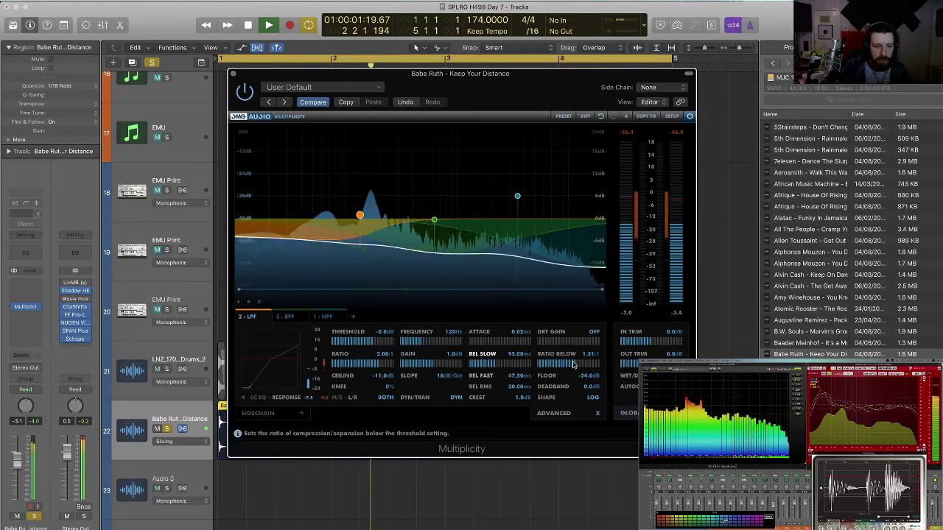
{"action": "left_click_drag", "start_coordinate": [573, 364], "coordinate": [570, 364]}
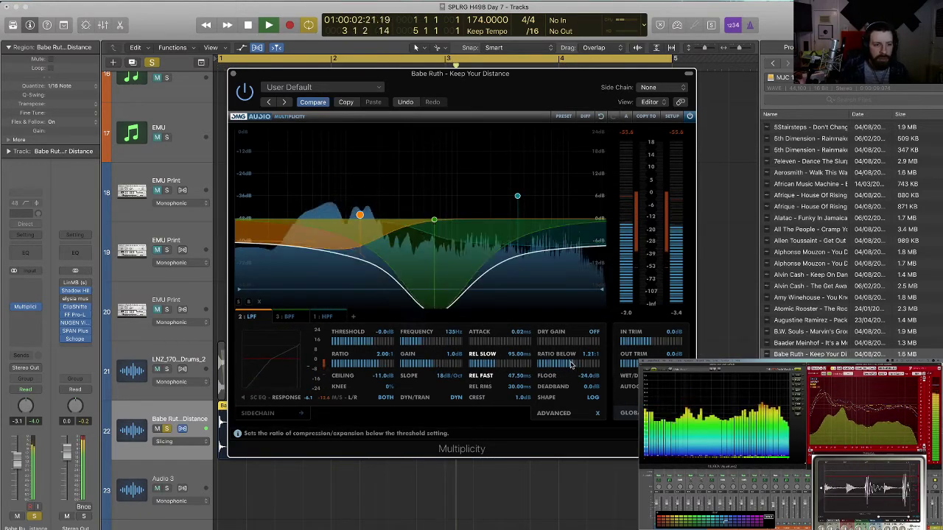
{"action": "left_click", "coordinate": [233, 74]}
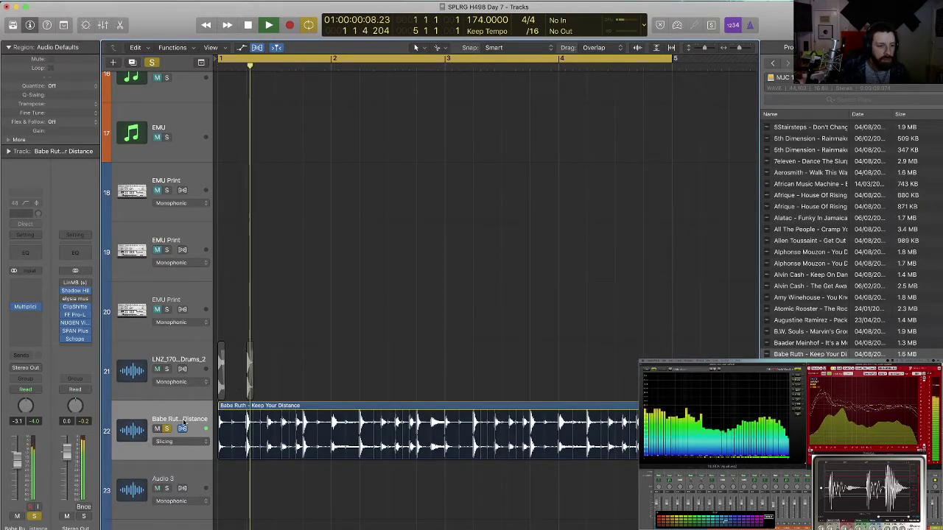
Switch the solo from the processed break to the track 21 hits and play each to compare their sound.
{"action": "key", "text": "space"}
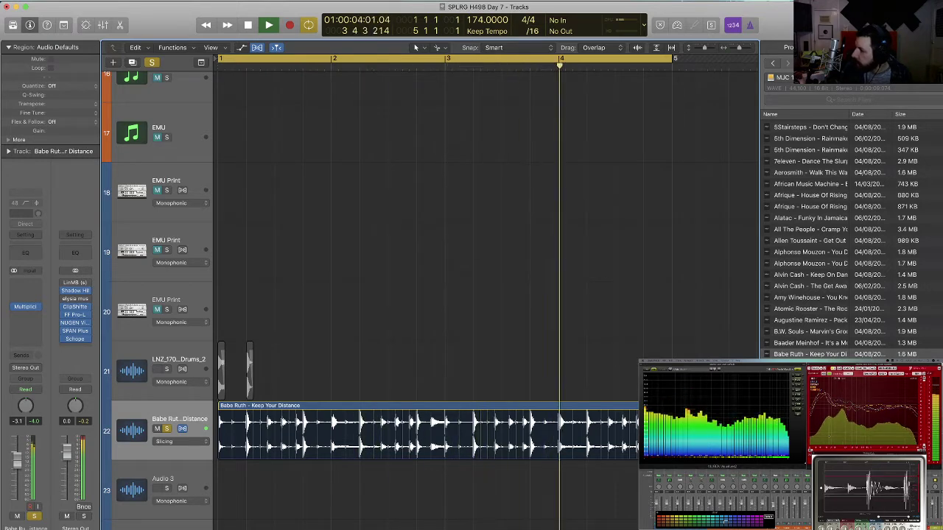
{"action": "key", "text": "space"}
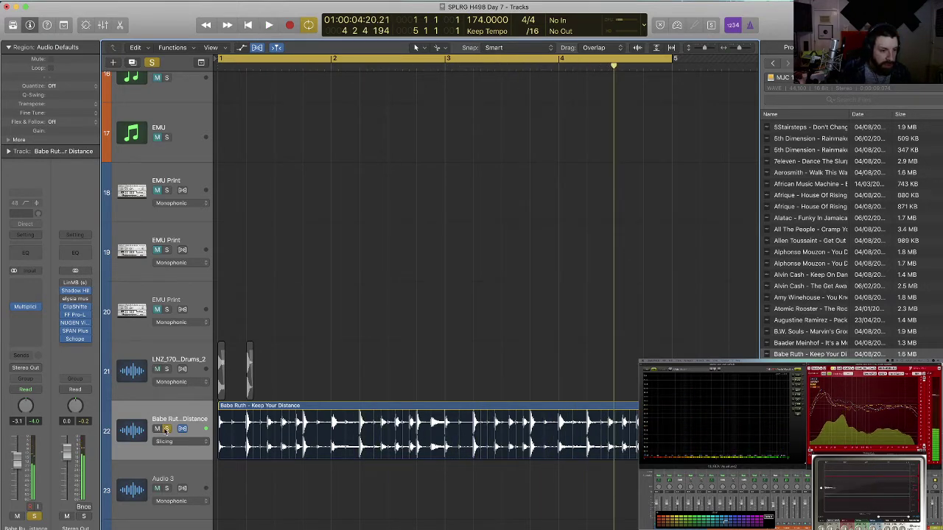
{"action": "left_click", "coordinate": [166, 369]}
{"action": "key", "text": "space"}
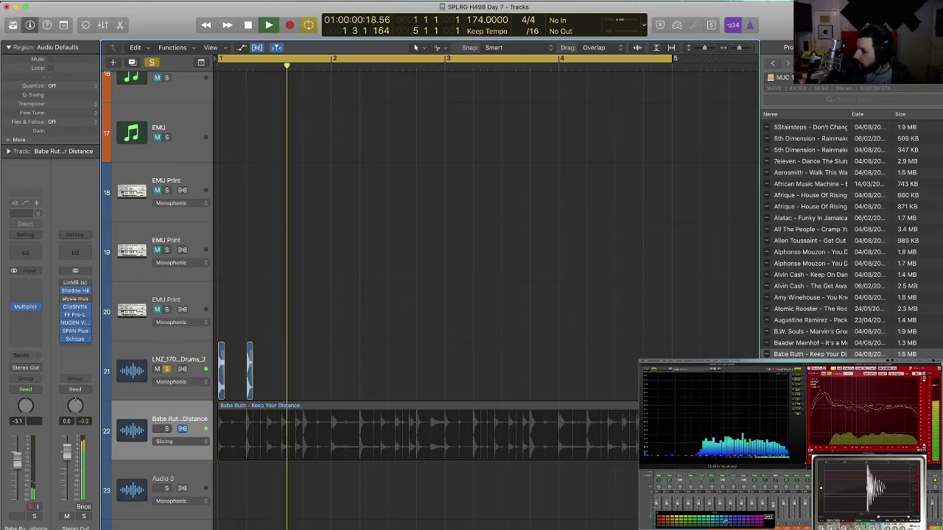
{"action": "key", "text": "space"}
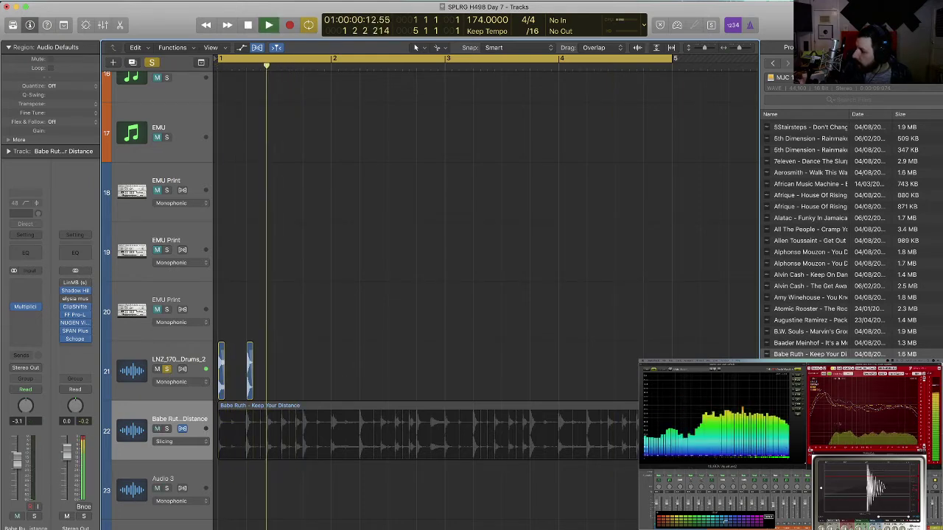
Stop playback and insert a stereo SoundShifter Pitch plug-in on the track 21 drum hits.
{"action": "key", "text": "space"}
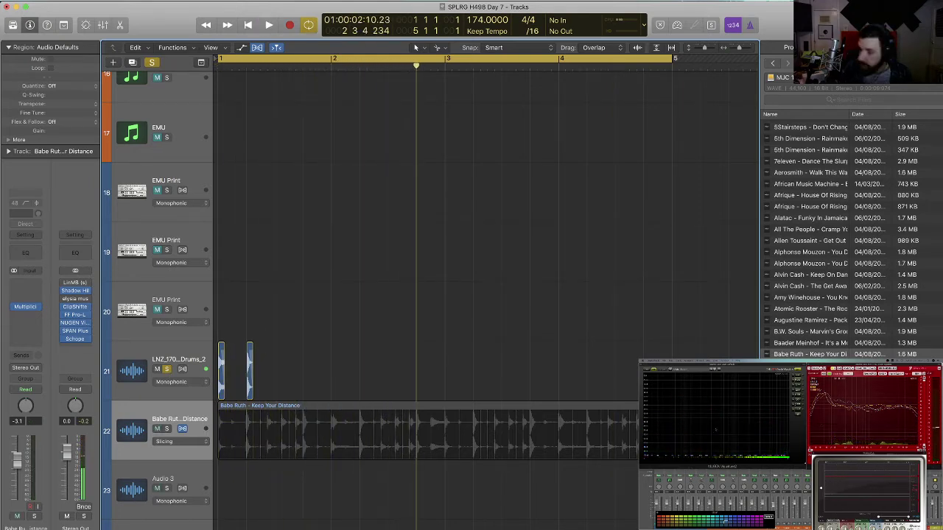
{"action": "left_click", "coordinate": [195, 358]}
{"action": "left_click", "coordinate": [22, 301]}
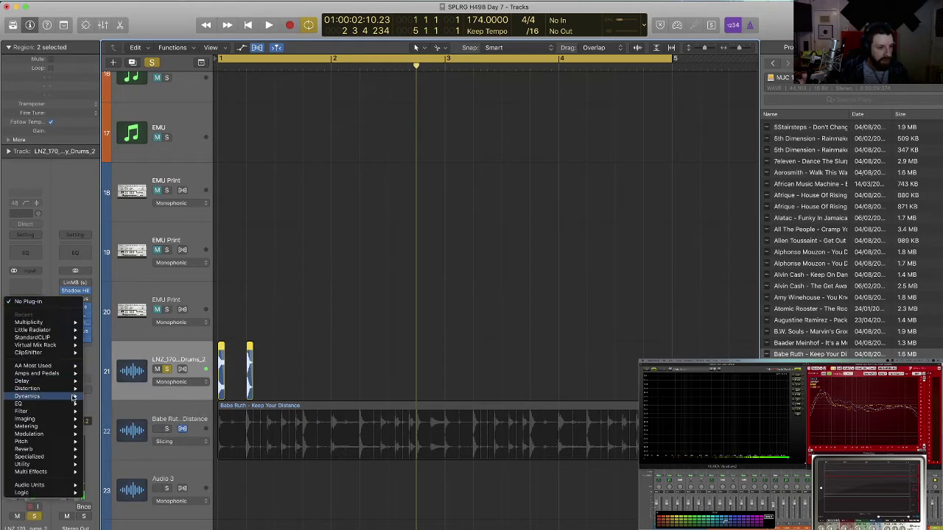
{"action": "mouse_move", "coordinate": [77, 366]}
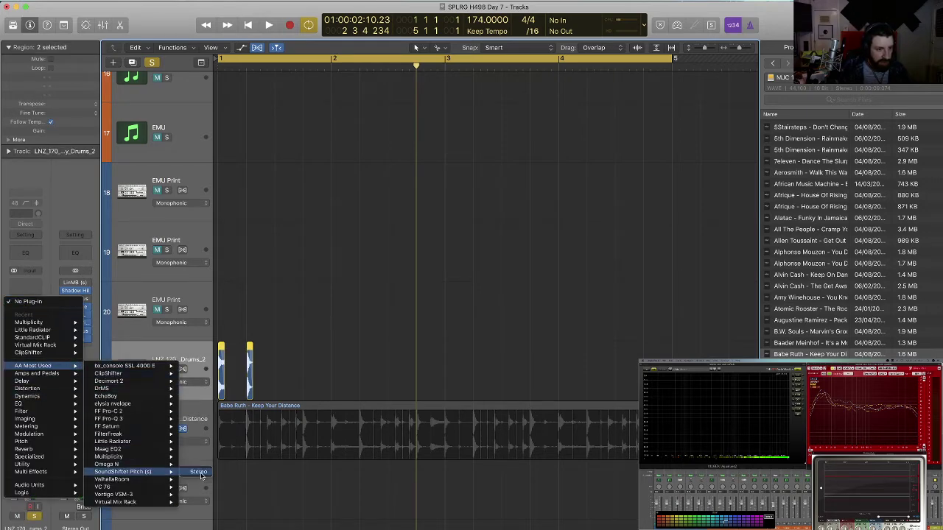
{"action": "left_click", "coordinate": [200, 474]}
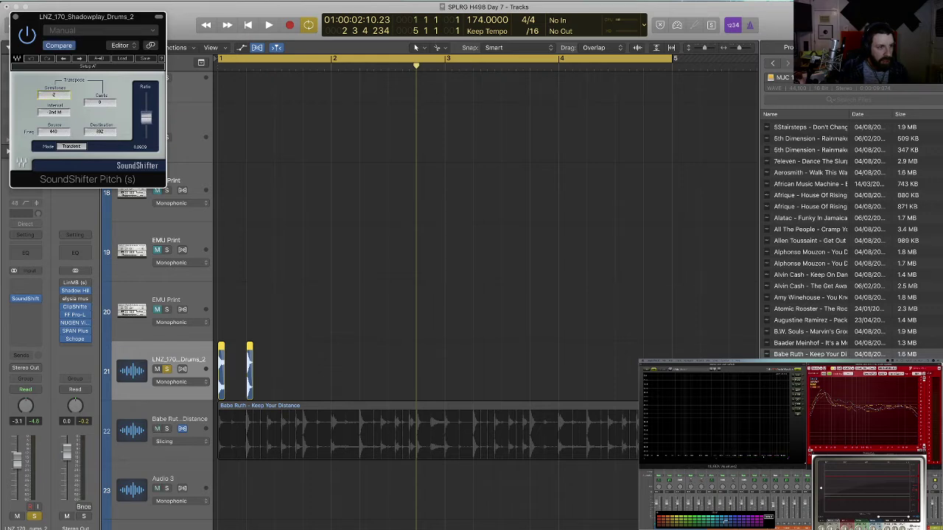
Set SoundShifter's transposition to -1 semitone, audition the pitched-down hits and close the plug-in.
{"action": "key", "text": "space"}
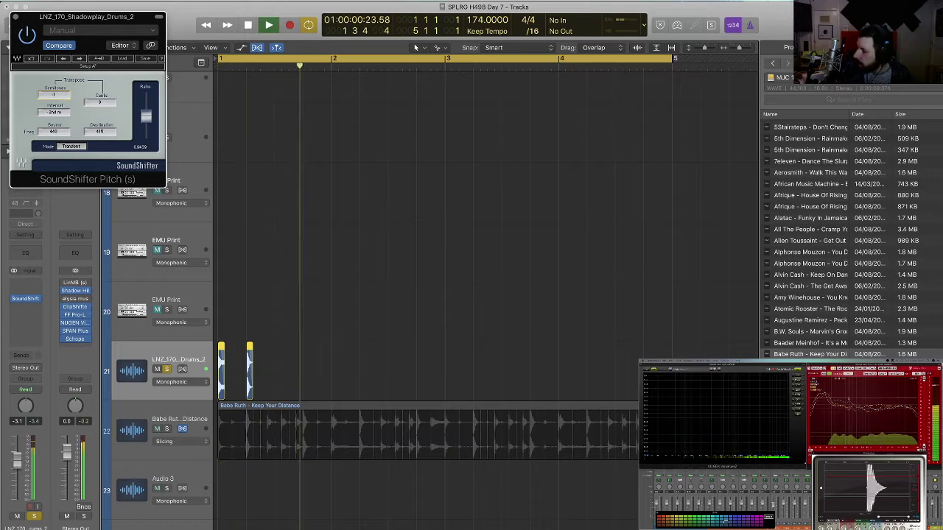
{"action": "key", "text": "space"}
{"action": "key", "text": "space"}
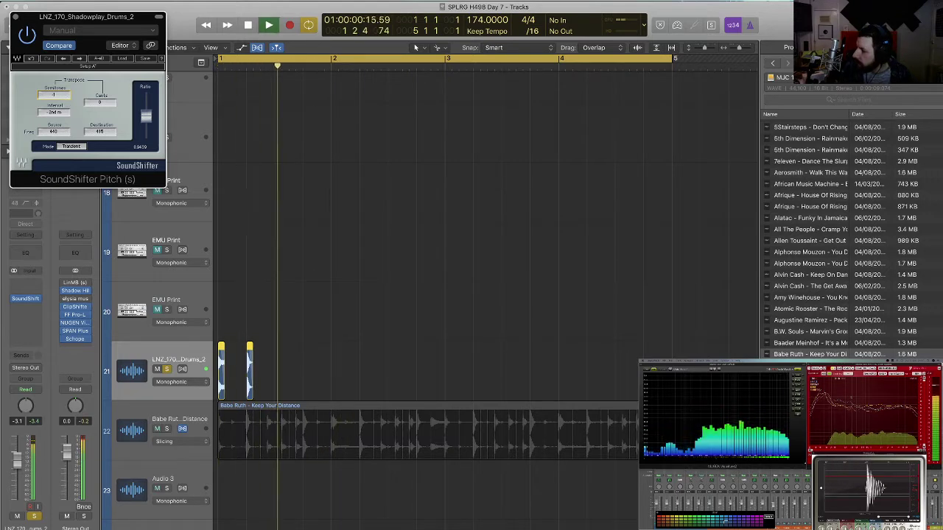
{"action": "key", "text": "space"}
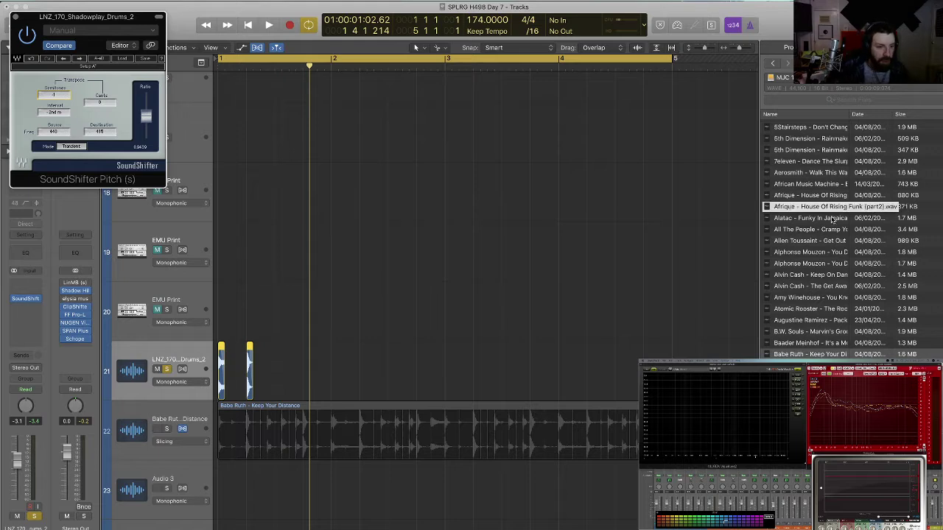
{"action": "key", "text": "space"}
{"action": "key", "text": "space"}
{"action": "key", "text": "space"}
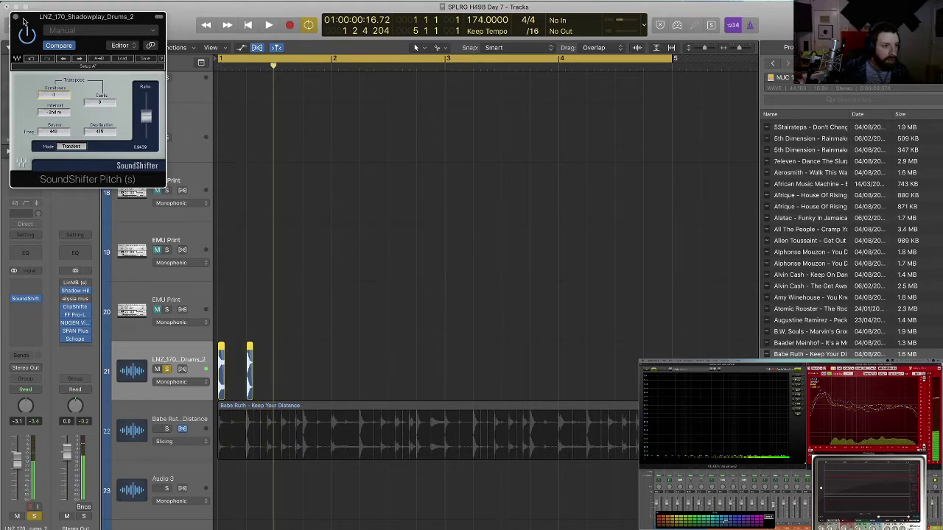
{"action": "left_click", "coordinate": [15, 16]}
Add a stereo Omega N after SoundShifter Pitch and bounce the two drum hits in place to a new track.
{"action": "left_click", "coordinate": [28, 310]}
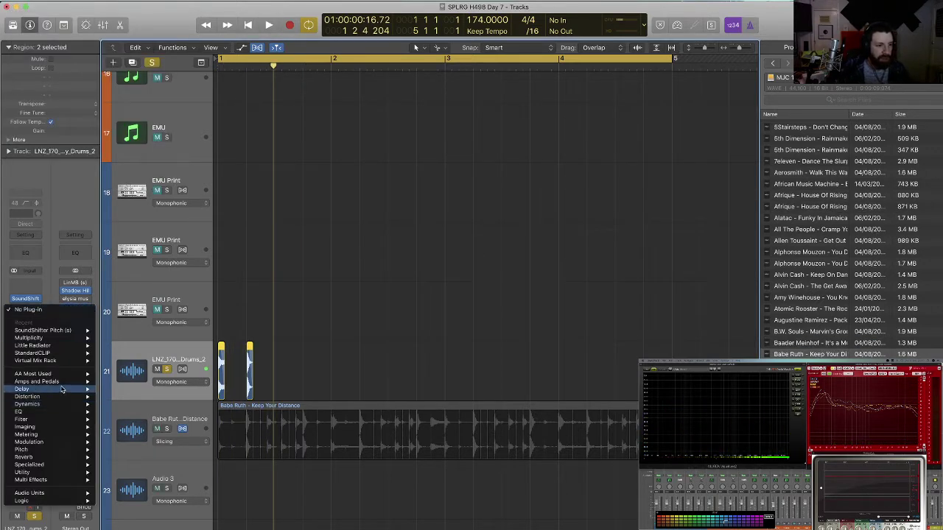
{"action": "mouse_move", "coordinate": [65, 376]}
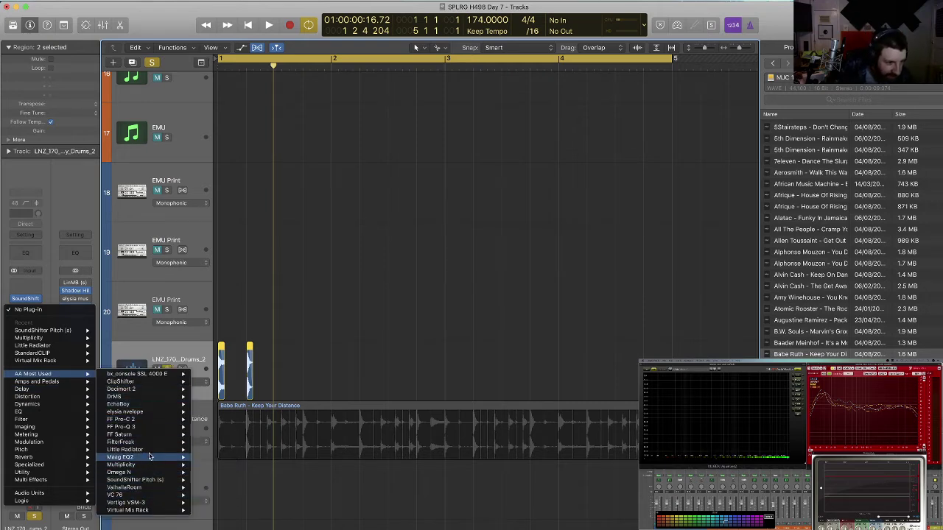
{"action": "mouse_move", "coordinate": [148, 473]}
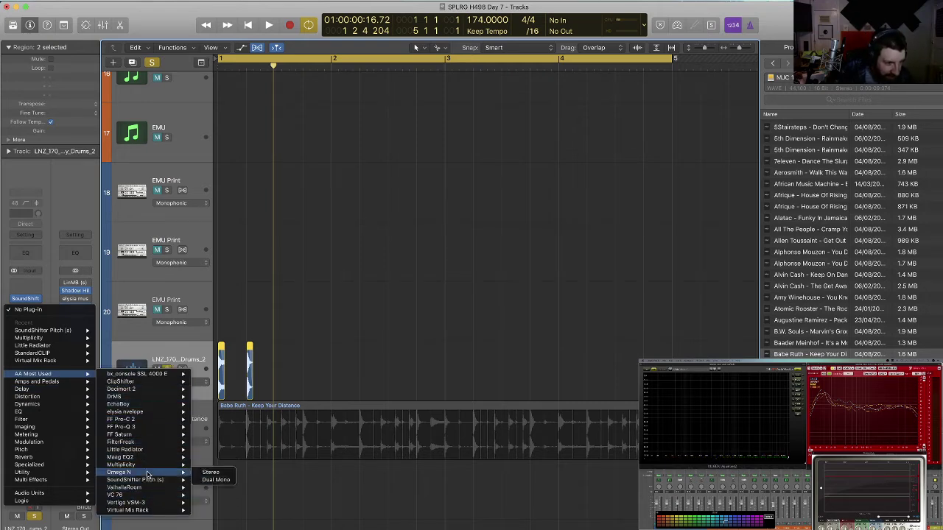
{"action": "left_click", "coordinate": [222, 473]}
{"action": "key", "text": "space"}
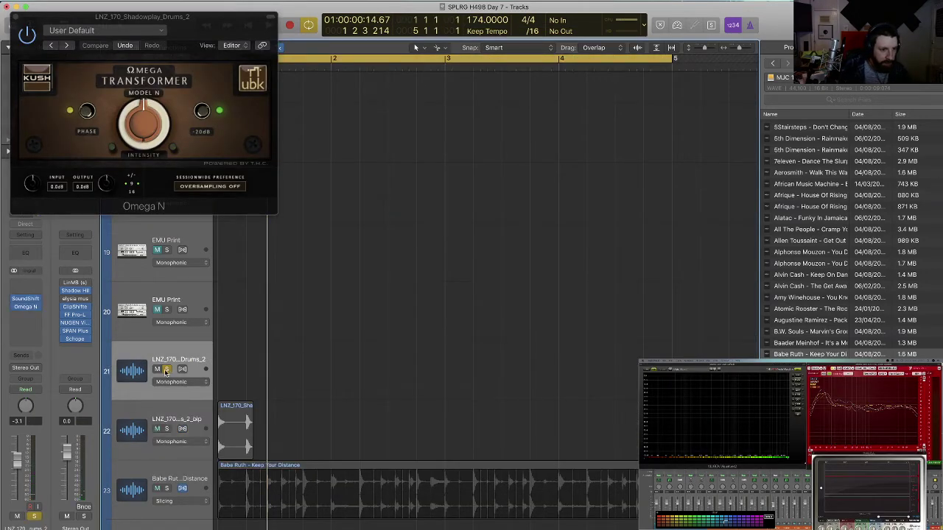
Delete the original hits track and slice the bounced region into two sixteenth-note hits, removing the audio between them.
{"action": "key", "text": "super+BackSpace"}
{"action": "key", "text": "space"}
{"action": "left_click", "coordinate": [313, 375]}
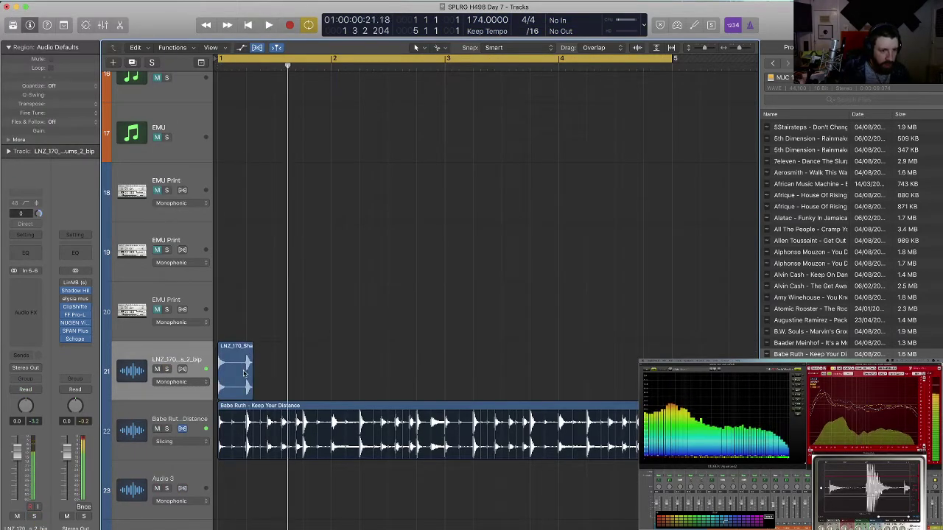
{"action": "left_click", "coordinate": [244, 372]}
{"action": "left_click", "coordinate": [225, 371], "text": "super"}
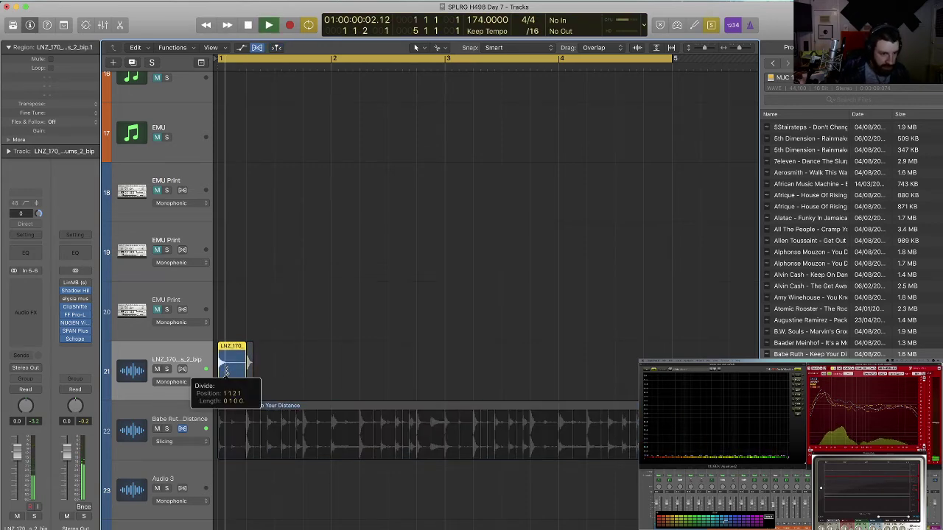
{"action": "key", "text": "BackSpace"}
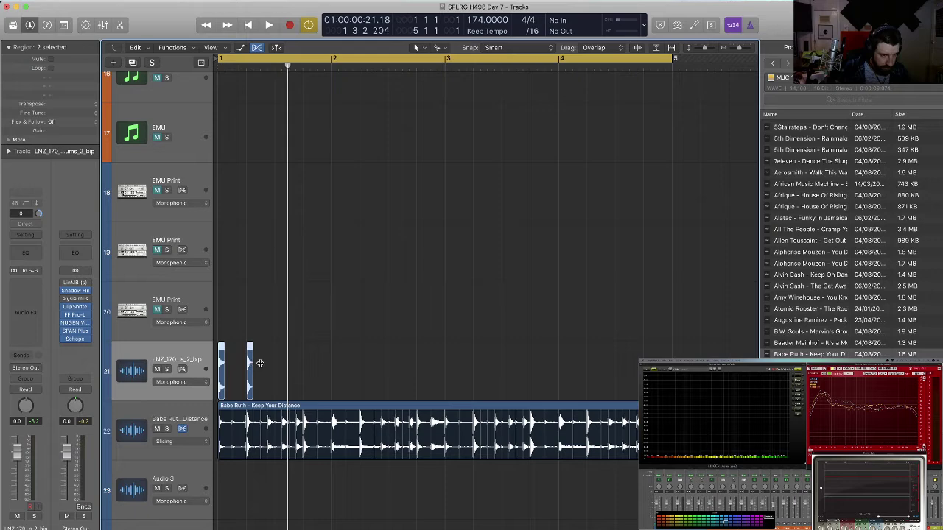
Try trimming the quiet lead-in off the first bounced hit at the start of bar 1.
{"action": "key", "text": "Return"}
{"action": "key", "text": "z"}
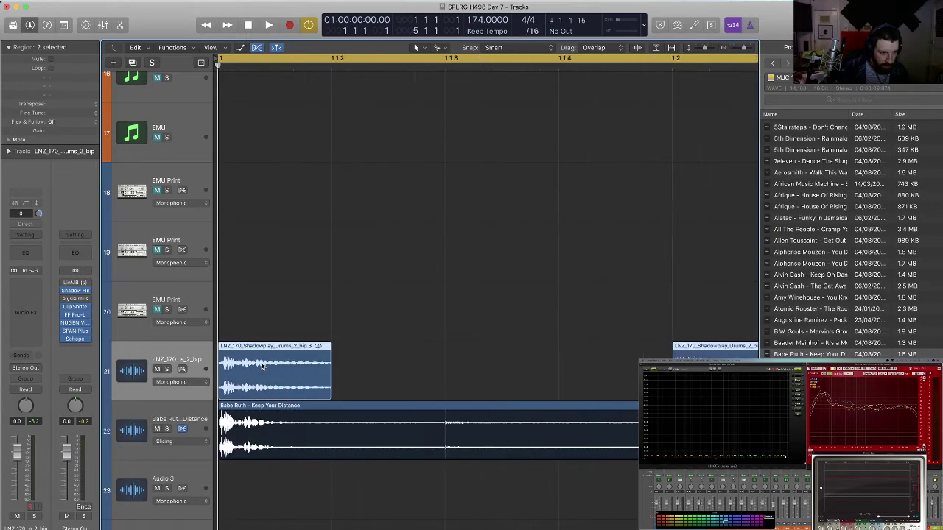
{"action": "key", "text": "super+Right"}
{"action": "key", "text": "super+Right"}
{"action": "key", "text": "super+Right"}
{"action": "key", "text": "super+Right"}
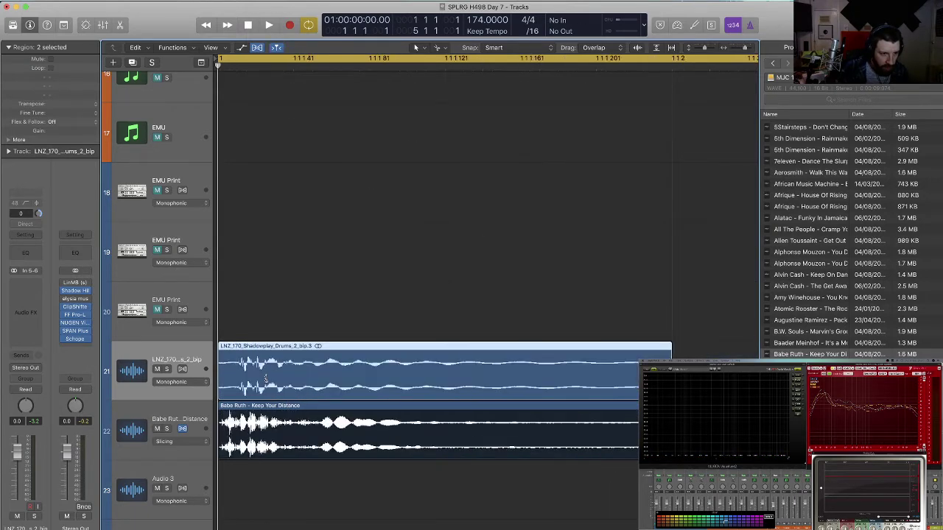
{"action": "left_click_drag", "start_coordinate": [263, 375], "coordinate": [233, 383]}
{"action": "left_click", "coordinate": [246, 383]}
{"action": "key", "text": "BackSpace"}
Play the trimmed hit against the break, nudge it slightly later, and undo the nudge and the trim.
{"action": "key", "text": "super+Left"}
{"action": "key", "text": "super+Left"}
{"action": "key", "text": "super+Left"}
{"action": "key", "text": "super+Left"}
{"action": "key", "text": "super+Left"}
{"action": "key", "text": "super+Left"}
{"action": "key", "text": "space"}
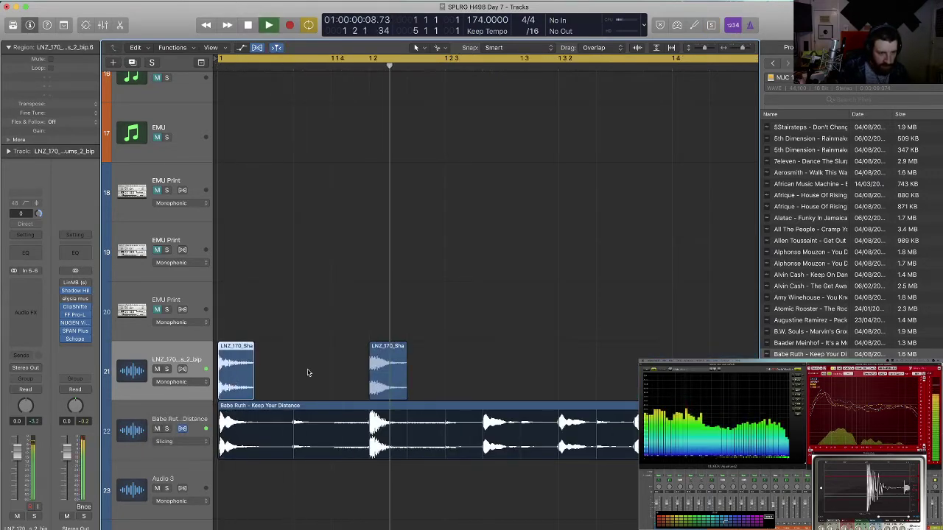
{"action": "key", "text": "space"}
{"action": "key", "text": "space"}
{"action": "key", "text": "alt+Right"}
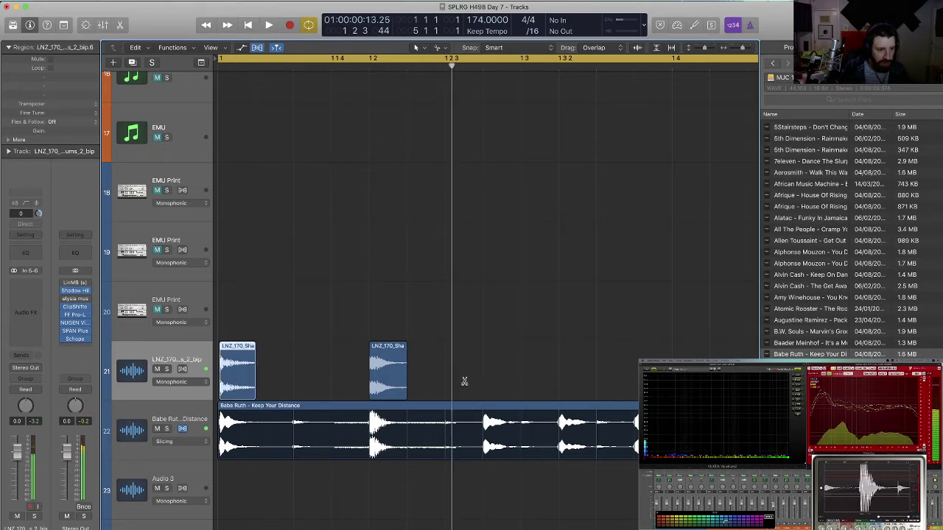
{"action": "key", "text": "super+z"}
Play the two bounced hits together with the Babe Ruth break to check how they line up.
{"action": "key", "text": "space"}
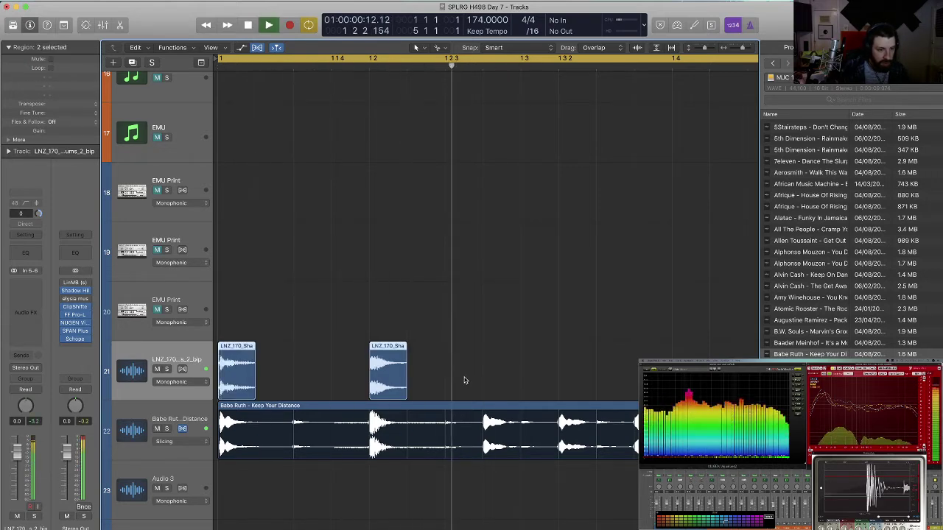
{"action": "key", "text": "space"}
{"action": "key", "text": "space"}
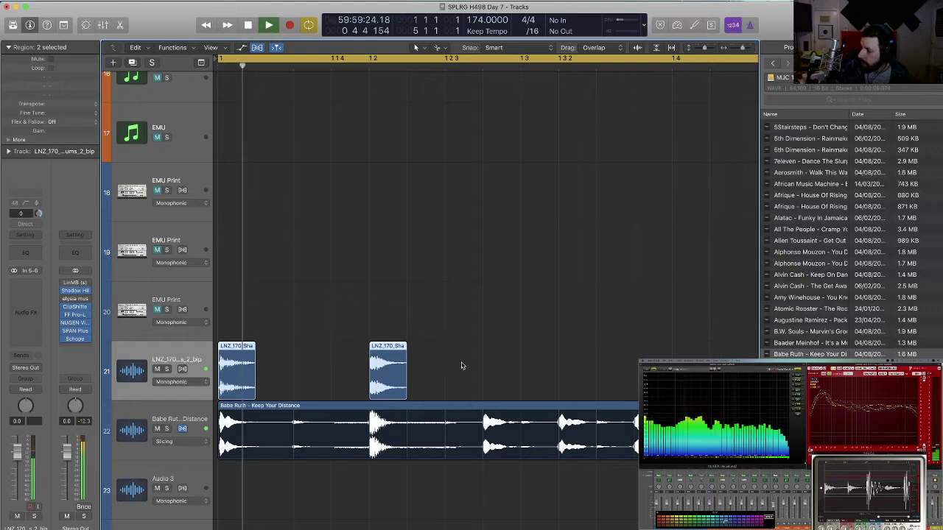
{"action": "key", "text": "space"}
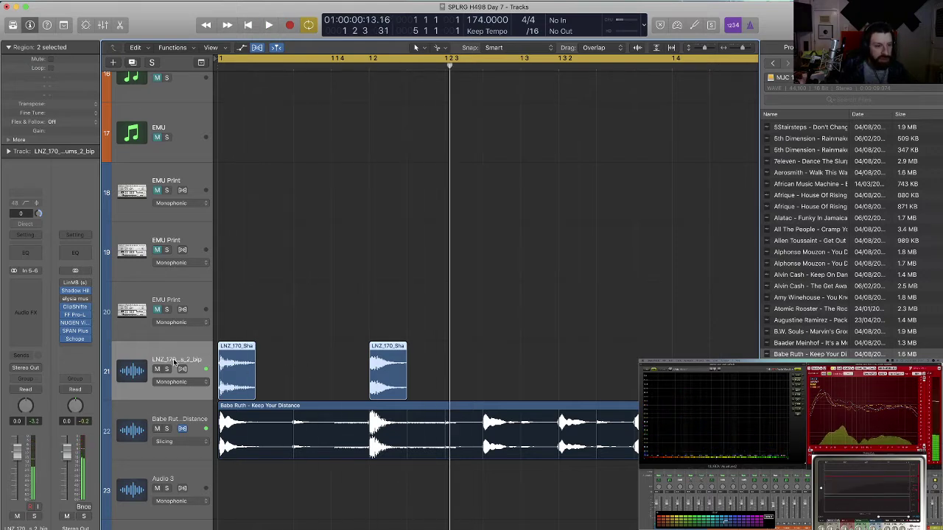
Insert bx_console SSL 4000 E on the bounced hits track, compare inverted phase with normal, leave phase normal and close the plug-in.
{"action": "left_click", "coordinate": [23, 302]}
{"action": "mouse_move", "coordinate": [59, 368]}
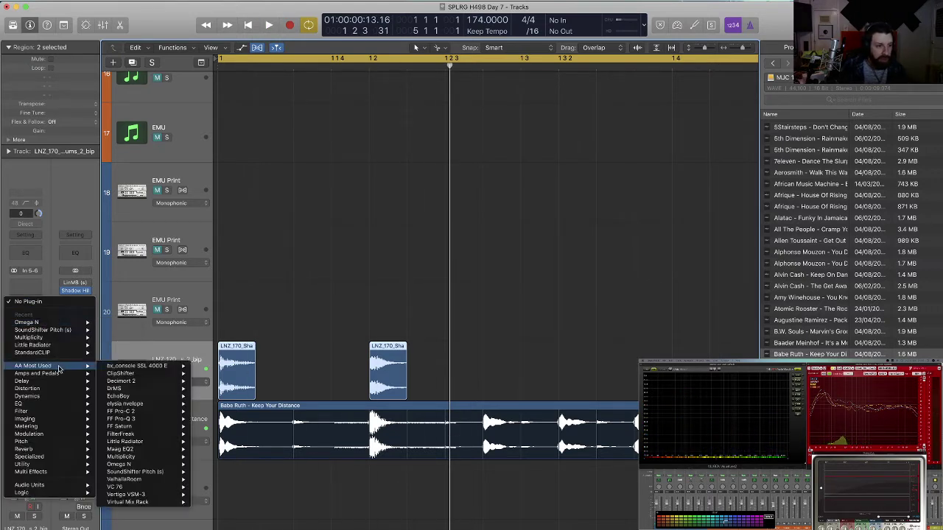
{"action": "left_click", "coordinate": [223, 372]}
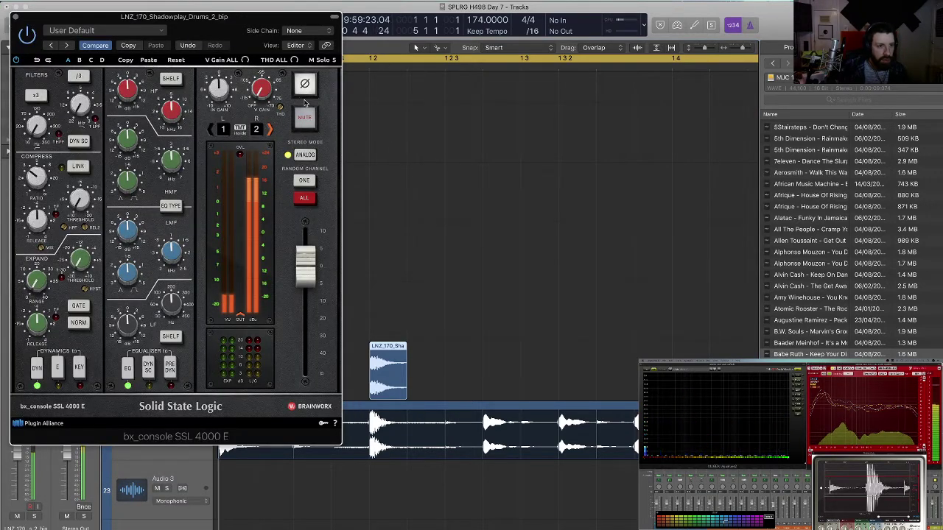
{"action": "left_click", "coordinate": [305, 94]}
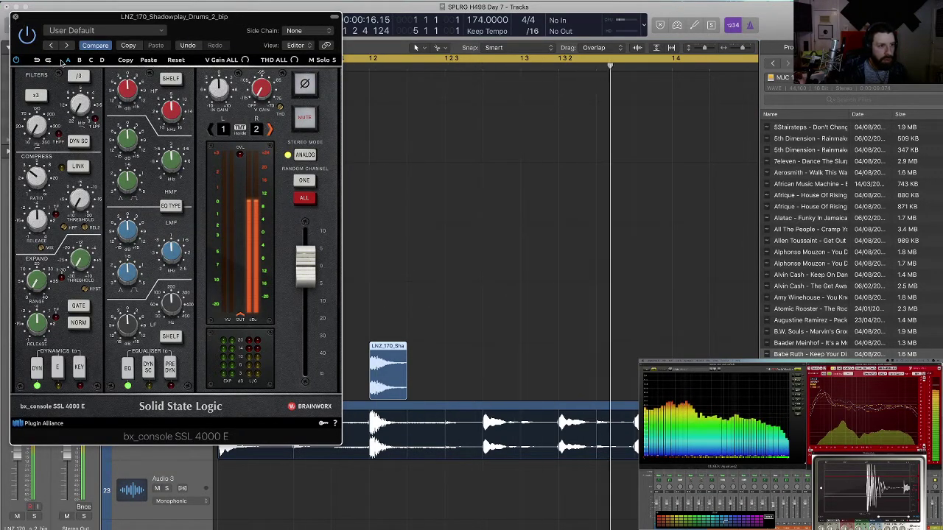
{"action": "left_click", "coordinate": [16, 16]}
{"action": "key", "text": "space"}
{"action": "left_click", "coordinate": [499, 362]}
{"action": "key", "text": "space"}
Copy the second hit to beat 4 of bar 1 and the first hit to 1 2 4 and 1 3 2, matching the break.
{"action": "key", "text": "super+Left"}
{"action": "key", "text": "super+Left"}
{"action": "key", "text": "super+Left"}
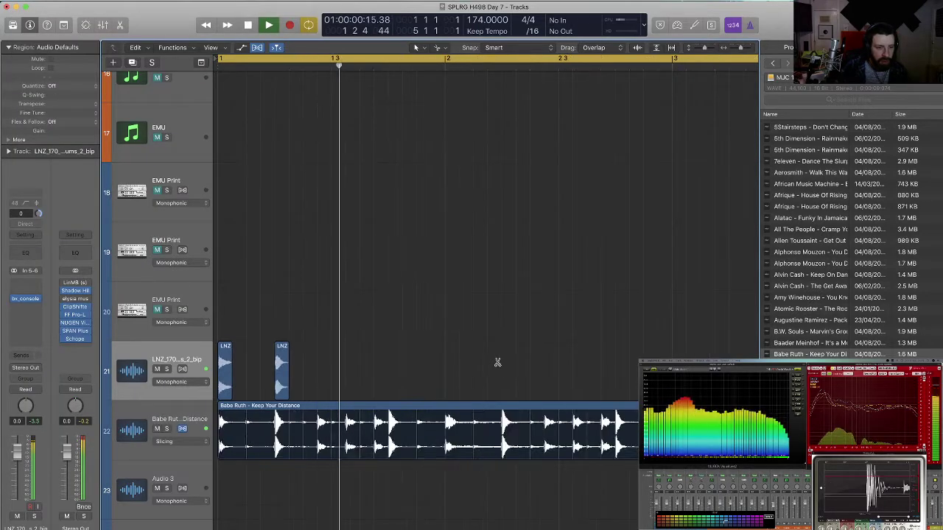
{"action": "key", "text": "super+Up"}
{"action": "key", "text": "space"}
{"action": "left_click_drag", "start_coordinate": [280, 361], "coordinate": [393, 366]}
{"action": "key", "text": "space"}
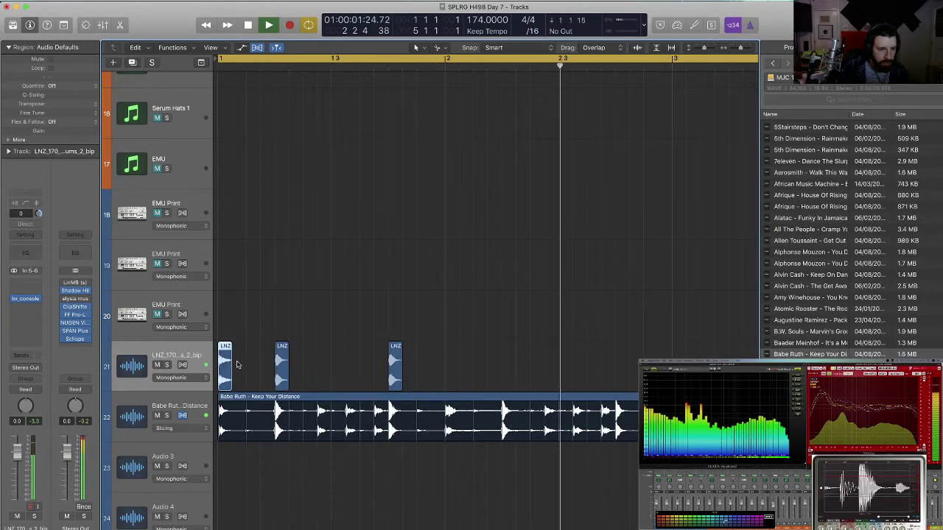
{"action": "left_click_drag", "start_coordinate": [219, 360], "coordinate": [324, 366]}
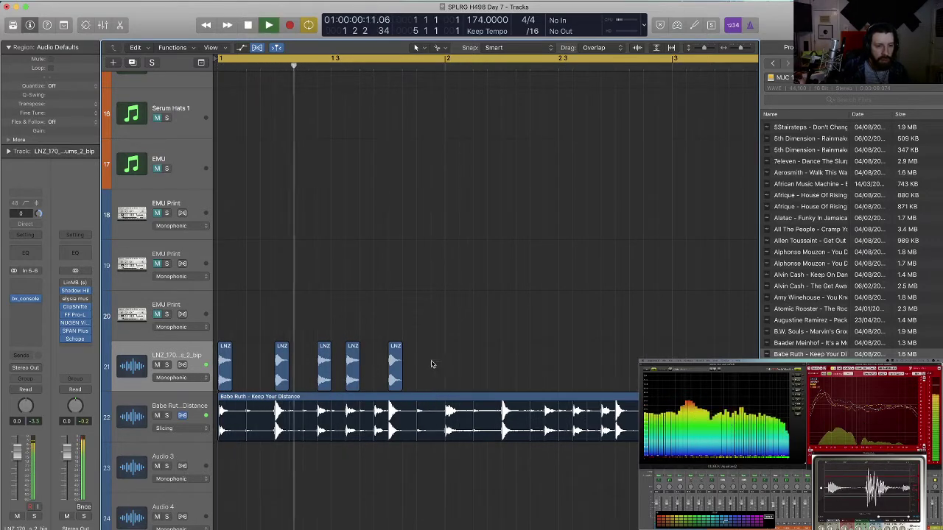
Repeat the five-hit pattern into bar 2, and copy the resulting two bars into bars 3 and 4.
{"action": "left_click_drag", "start_coordinate": [431, 362], "coordinate": [453, 365]}
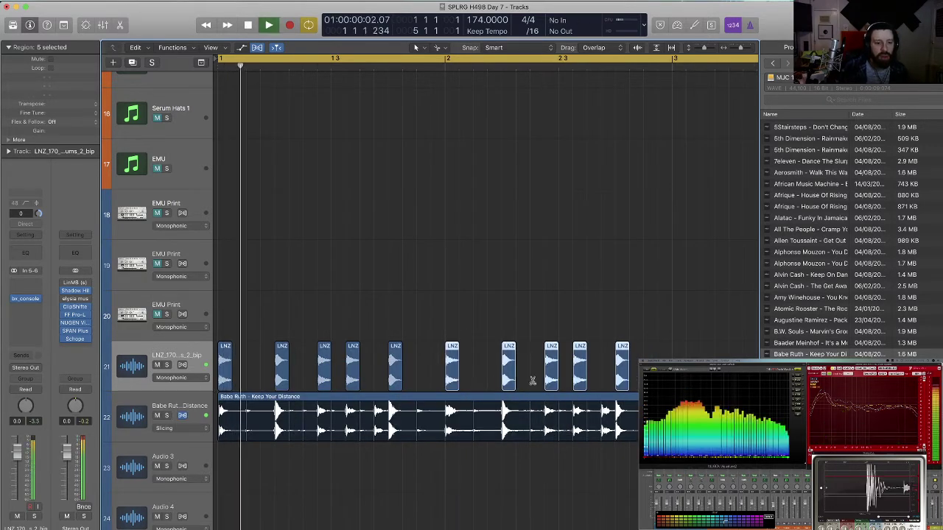
{"action": "key", "text": "super+Left"}
{"action": "key", "text": "super+Left"}
{"action": "key", "text": "super+Up"}
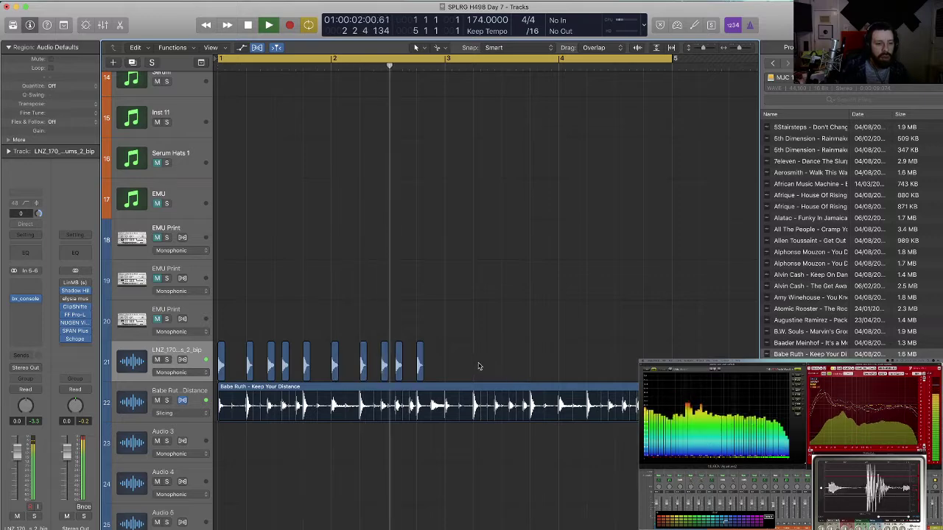
{"action": "left_click_drag", "start_coordinate": [478, 362], "coordinate": [446, 363]}
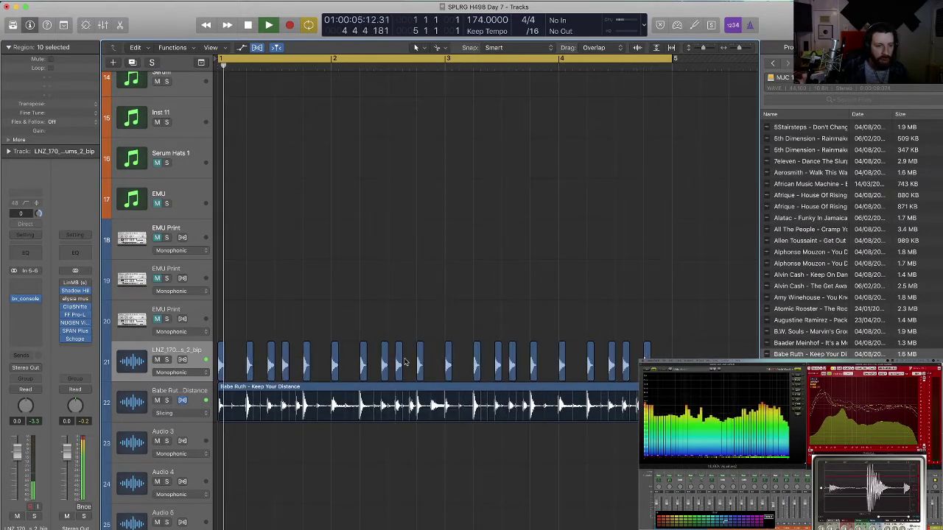
Duplicate the bounced hits track with its settings and move the snare hits on beats 2 and 4 of all four bars onto it.
{"action": "left_click", "coordinate": [198, 354]}
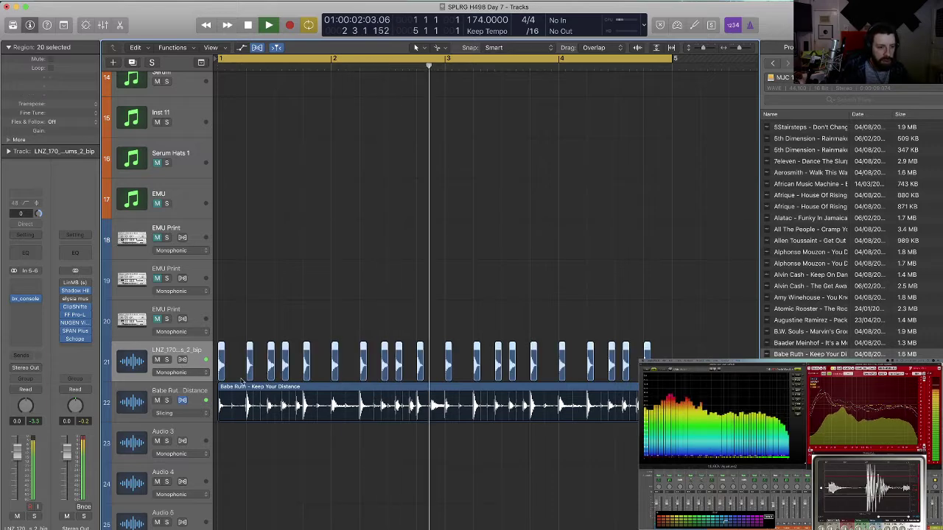
{"action": "key", "text": "super+d"}
{"action": "left_click", "coordinate": [250, 362]}
{"action": "left_click", "coordinate": [307, 366], "text": "shift"}
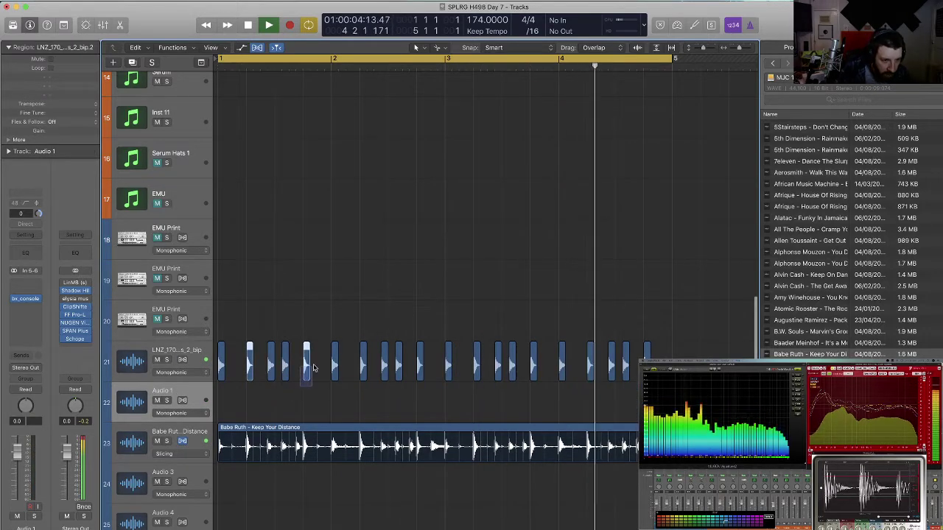
{"action": "left_click", "coordinate": [363, 396], "text": "shift"}
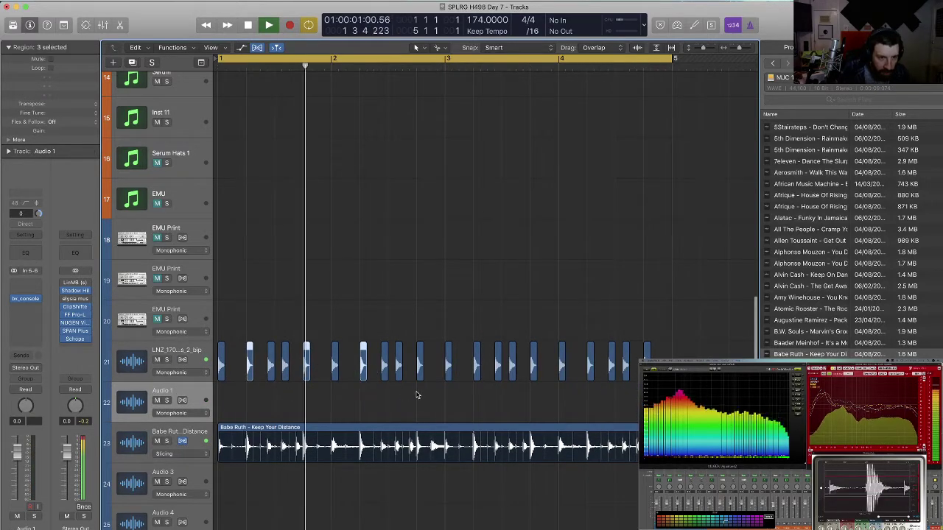
{"action": "left_click", "coordinate": [418, 395], "text": "shift"}
{"action": "left_click", "coordinate": [476, 395], "text": "shift"}
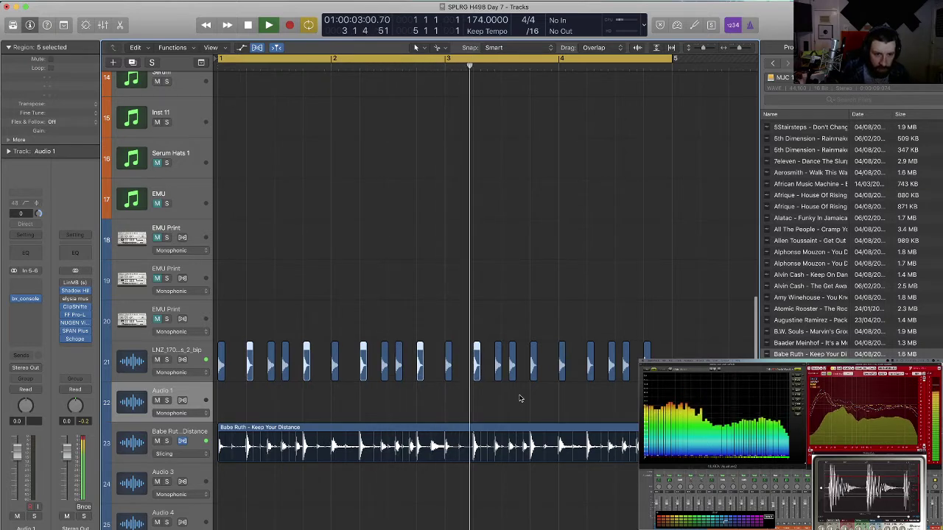
{"action": "left_click", "coordinate": [590, 372], "text": "shift"}
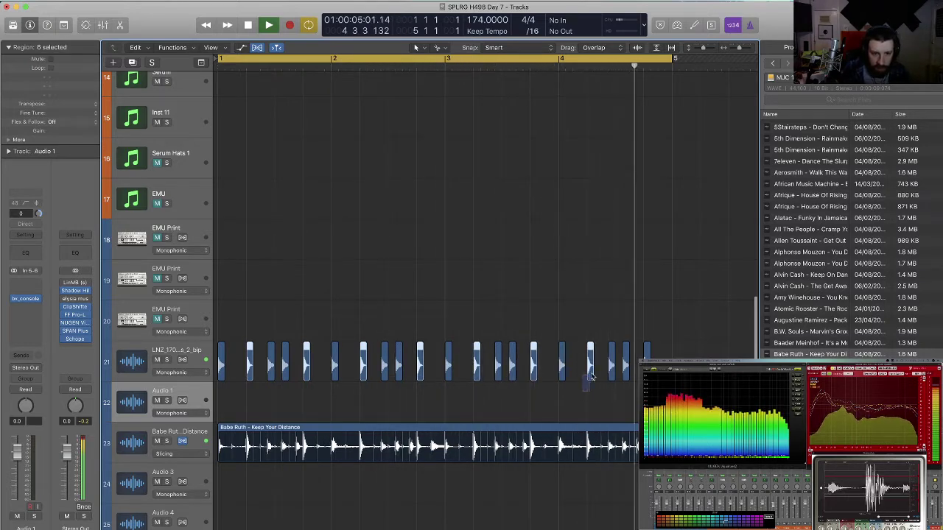
{"action": "left_click", "coordinate": [367, 361], "text": "shift"}
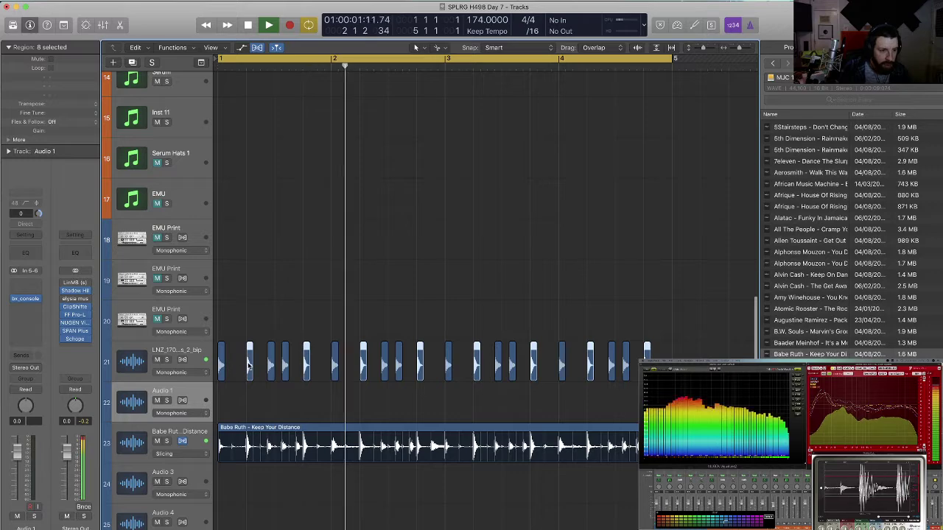
{"action": "left_click_drag", "start_coordinate": [249, 364], "coordinate": [251, 402]}
{"action": "key", "text": "space"}
Insert elysia nvelope after the Multiplicity plug-in on the Babe Ruth break and set its mode to Full Range during playback.
{"action": "left_click", "coordinate": [177, 434]}
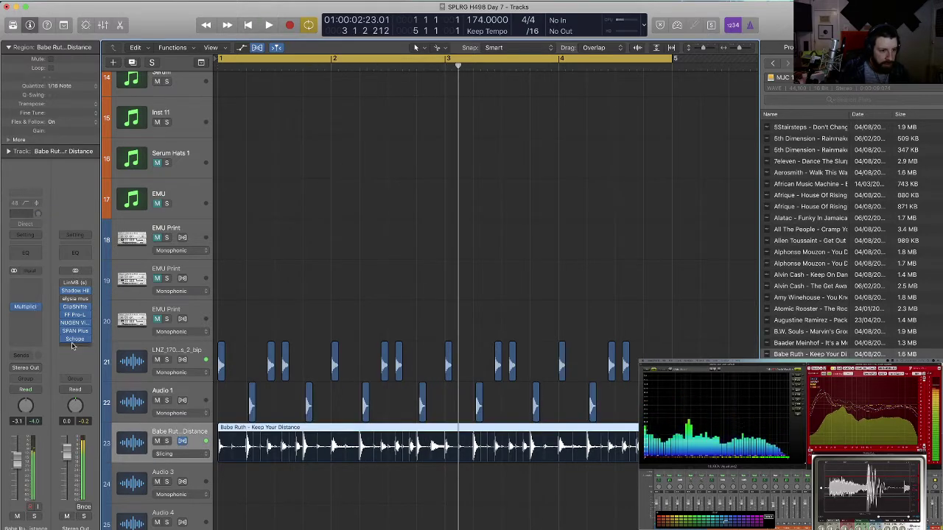
{"action": "left_click", "coordinate": [25, 307]}
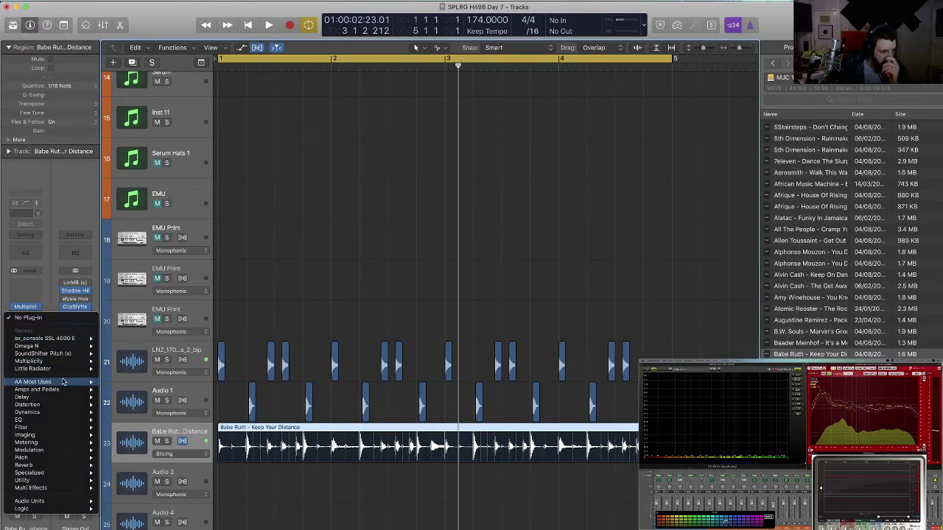
{"action": "mouse_move", "coordinate": [66, 382]}
{"action": "mouse_move", "coordinate": [142, 416]}
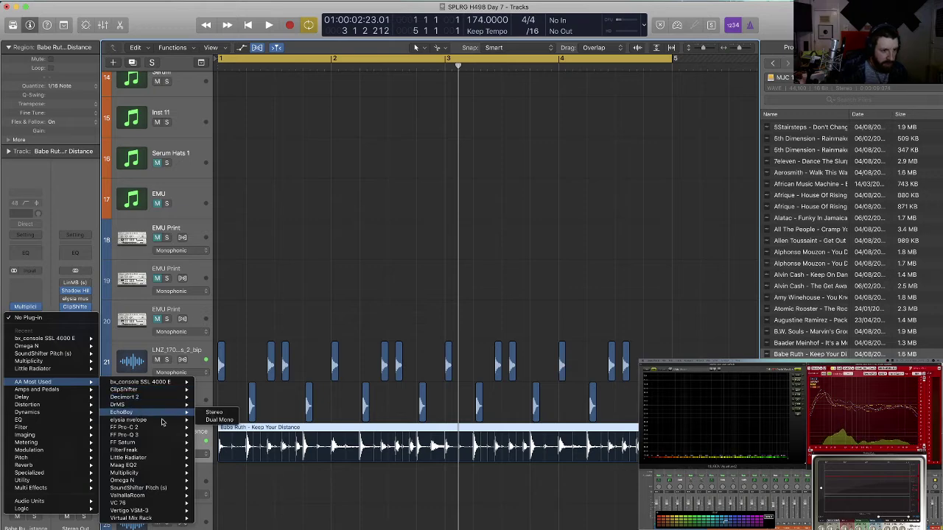
{"action": "left_click", "coordinate": [215, 419]}
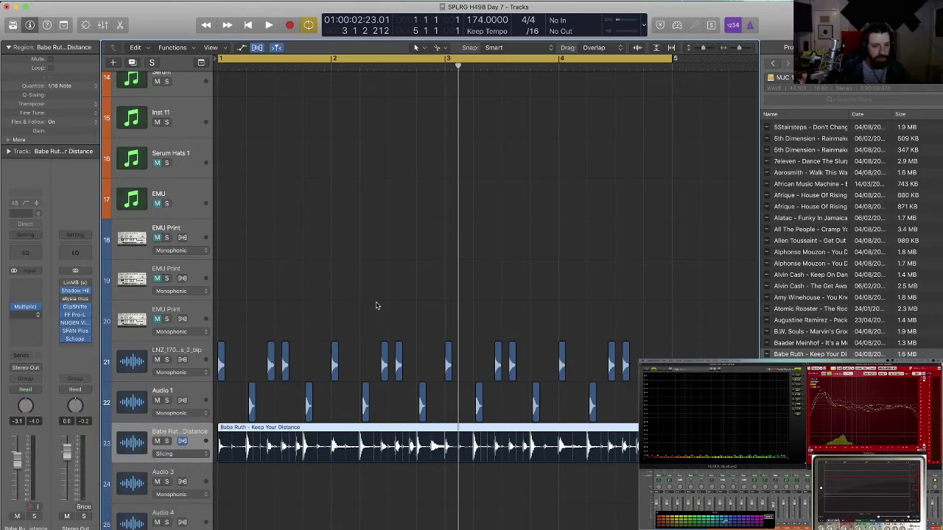
{"action": "key", "text": "space"}
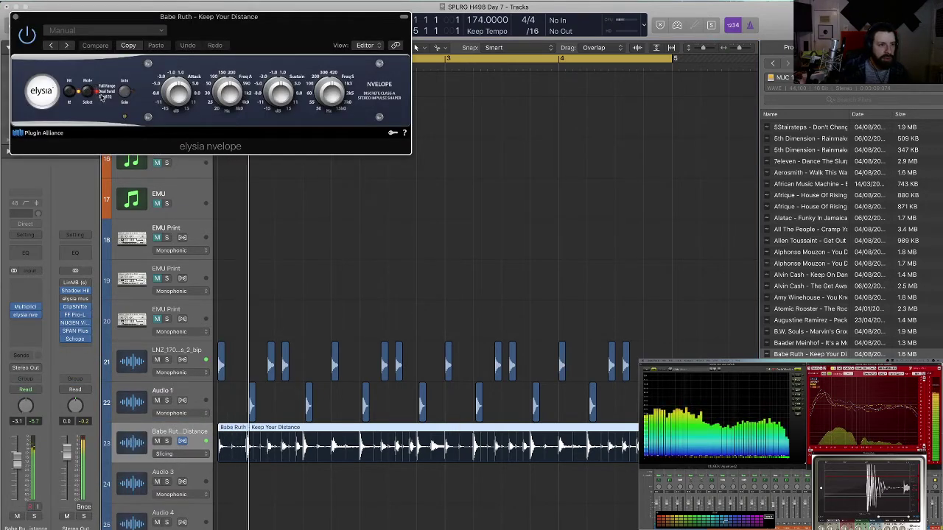
{"action": "left_click", "coordinate": [87, 92]}
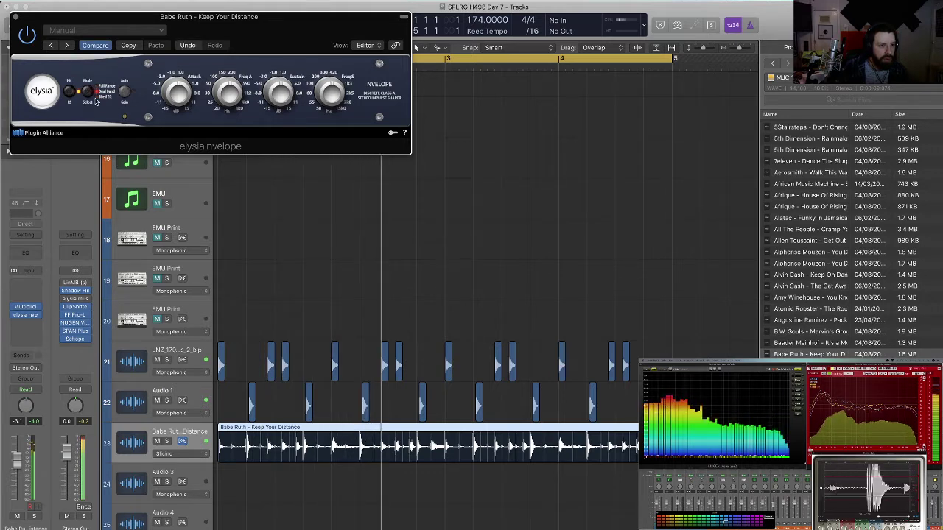
{"action": "left_click", "coordinate": [87, 93]}
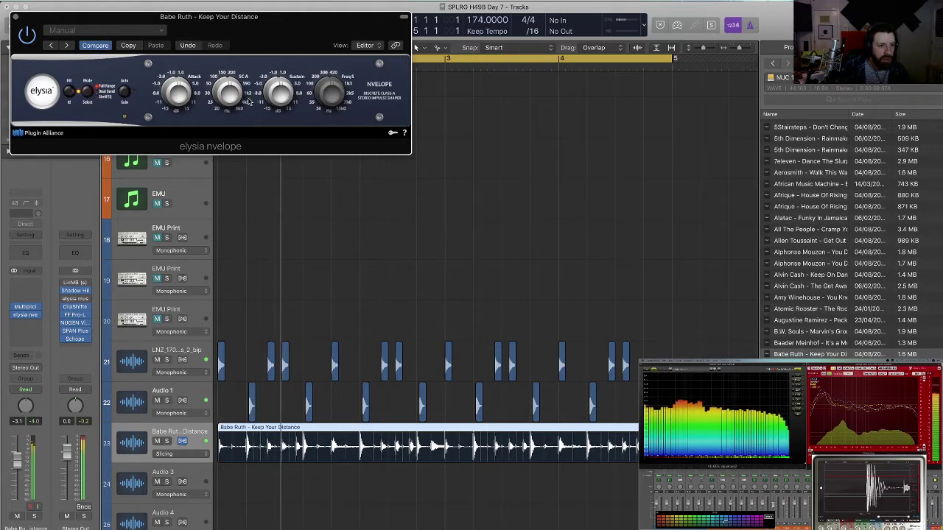
Shift all the snare hits slightly earlier so they start exactly on beats 2 and 4 with the break.
{"action": "left_click", "coordinate": [175, 395]}
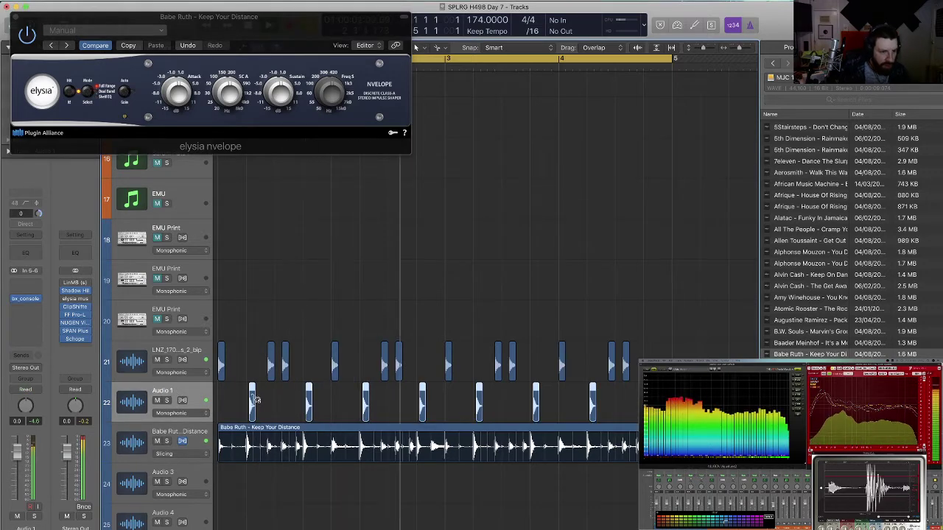
{"action": "left_click_drag", "start_coordinate": [251, 400], "coordinate": [248, 400]}
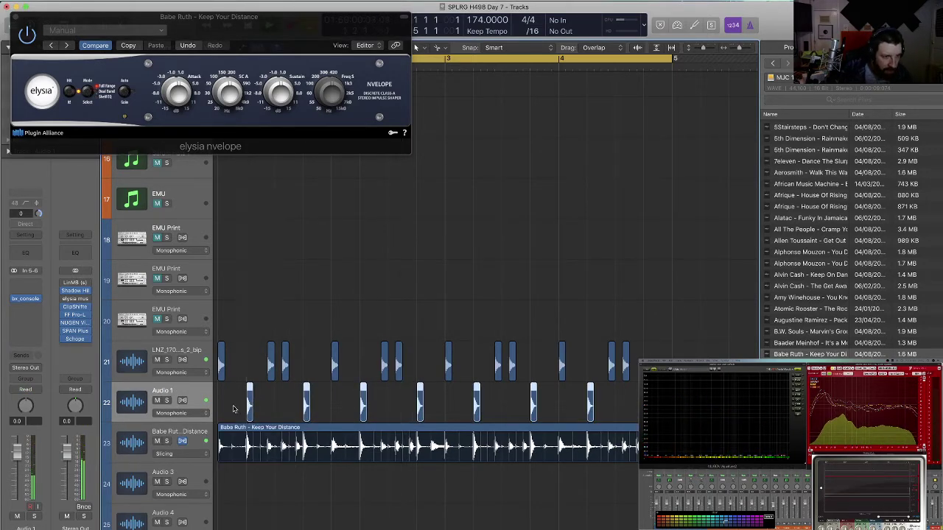
Adjust the nvelope's Sustain on the break by ear, hide the plug-in window and stop playback.
{"action": "left_click", "coordinate": [276, 117]}
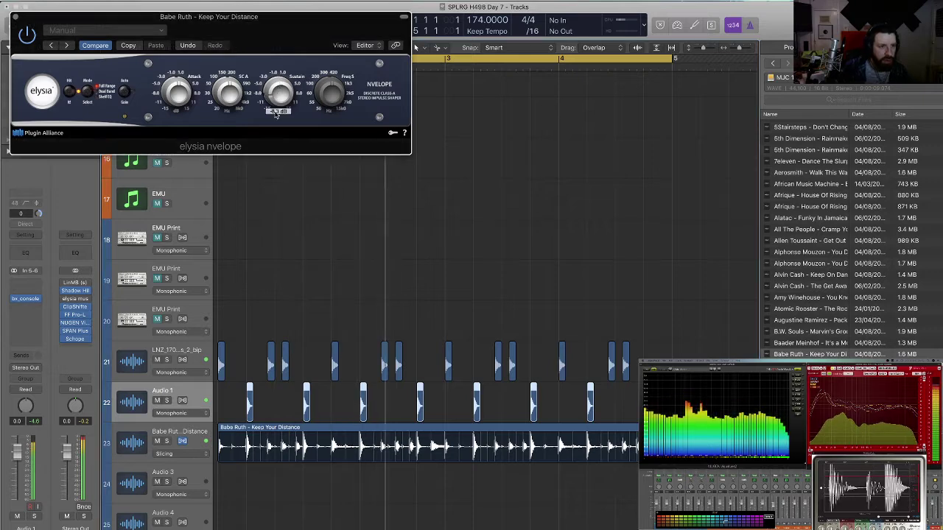
{"action": "left_click_drag", "start_coordinate": [276, 117], "coordinate": [276, 120]}
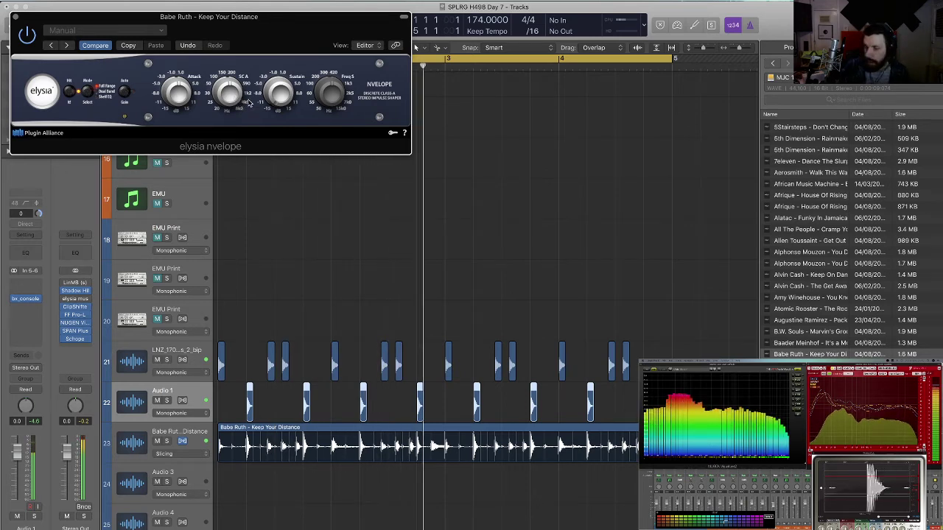
{"action": "left_click_drag", "start_coordinate": [273, 94], "coordinate": [286, 69]}
{"action": "key", "text": "v"}
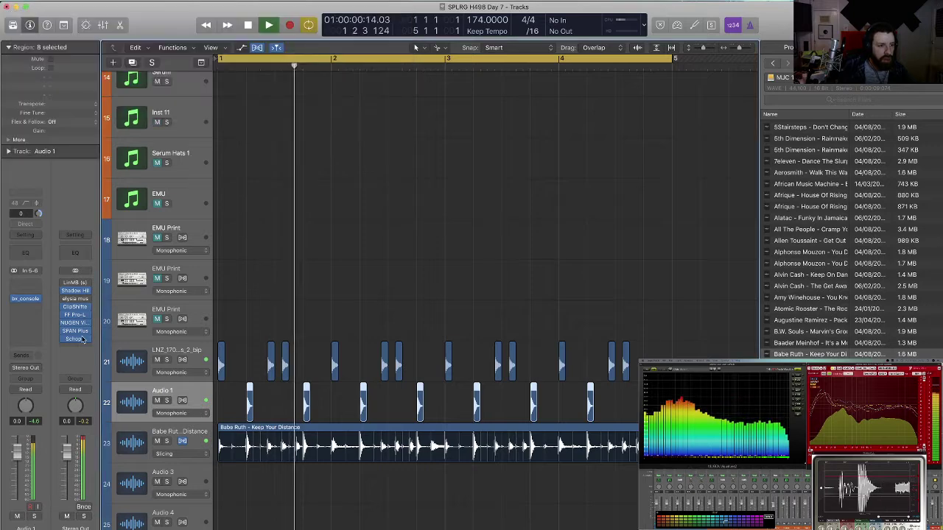
{"action": "left_click", "coordinate": [288, 475]}
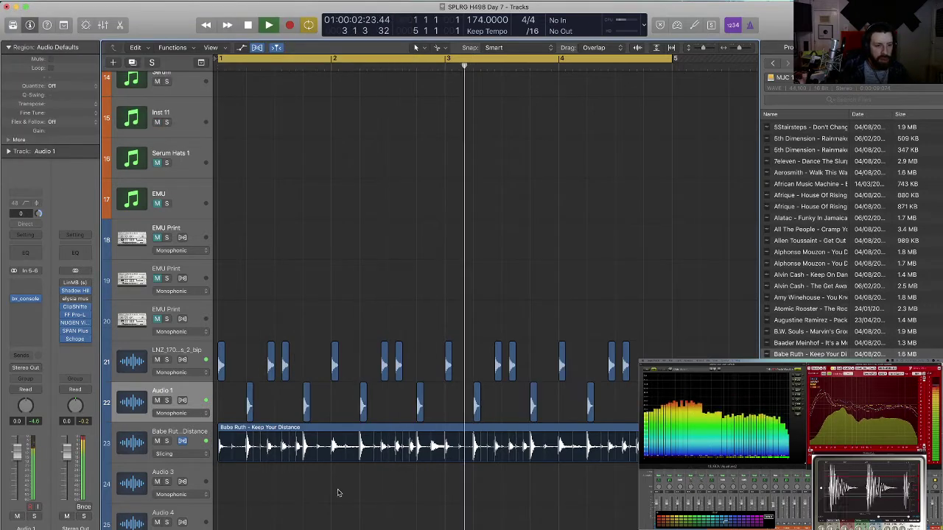
{"action": "key", "text": "space"}
Bounce the break in place as Babe Ruth - Keep Your Distance_bip to a new track with Normalize Off, and delete the original track.
{"action": "left_click_drag", "start_coordinate": [642, 483], "coordinate": [306, 438]}
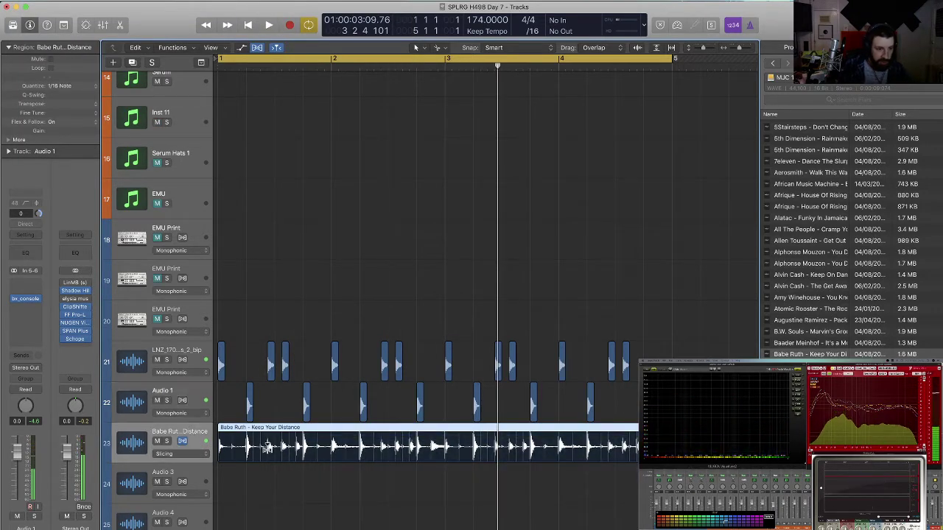
{"action": "left_click_drag", "start_coordinate": [381, 475], "coordinate": [258, 448]}
{"action": "key", "text": "ctrl+b"}
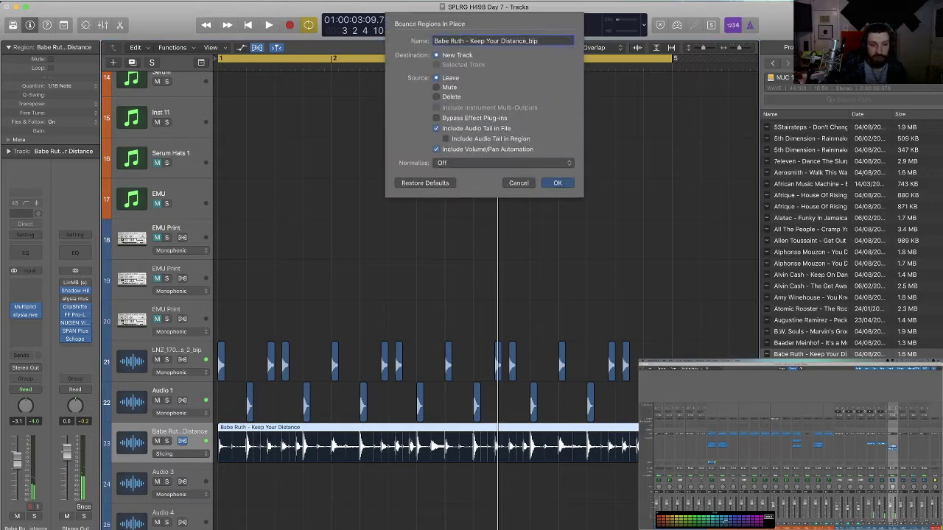
{"action": "key", "text": "Return"}
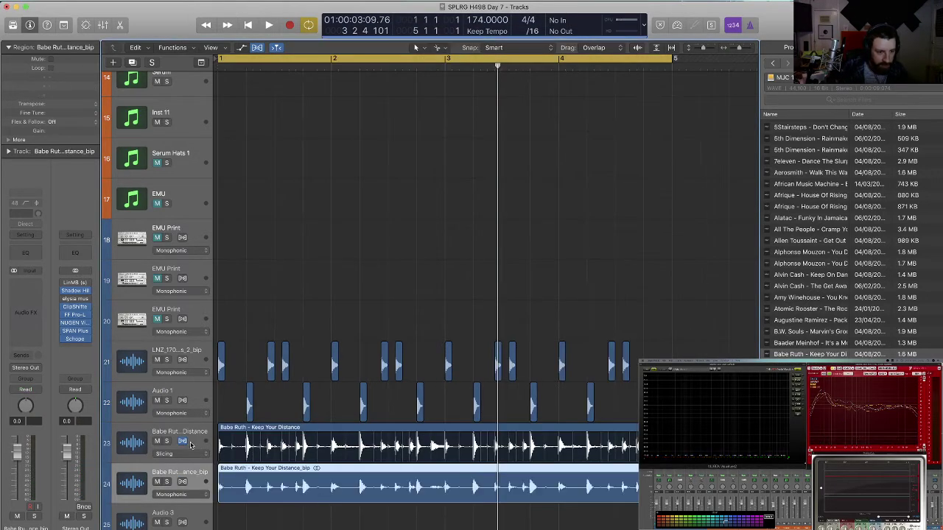
{"action": "key", "text": "super+BackSpace"}
Rename the track holding the beat 2 and 4 hits as SNARE and pack its hits into one folder region.
{"action": "left_click", "coordinate": [171, 394]}
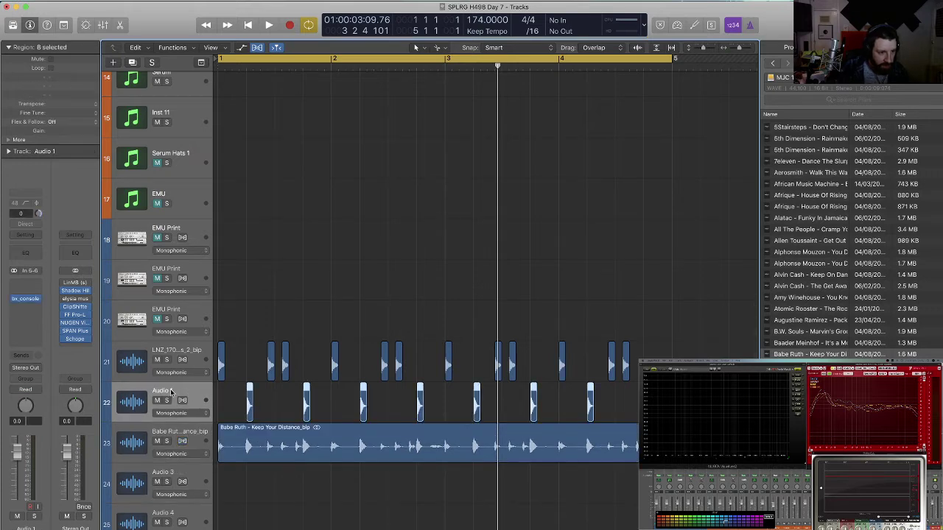
{"action": "double_click", "coordinate": [169, 392]}
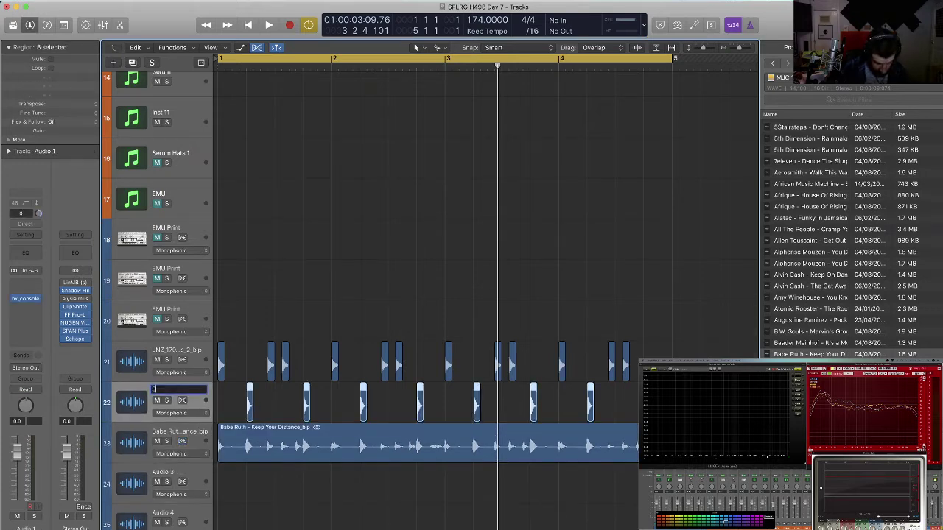
{"action": "type", "text": "SNARE"}
{"action": "key", "text": "Return"}
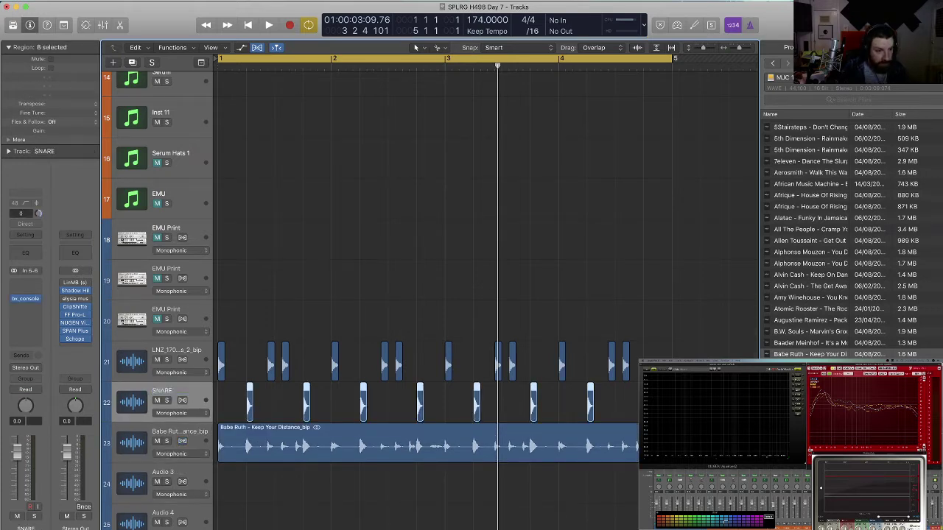
{"action": "right_click", "coordinate": [252, 398]}
{"action": "left_click", "coordinate": [268, 366]}
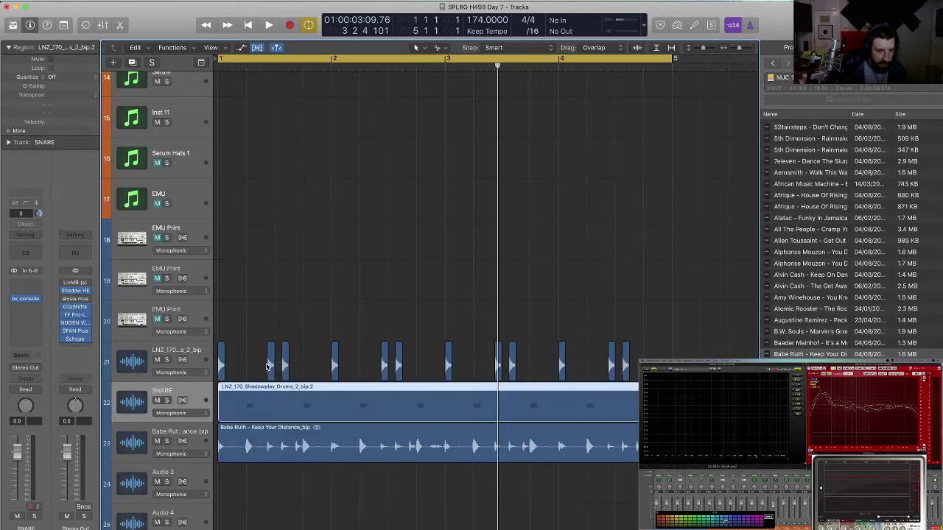
Rename the track above the snare as KICK and pack its hits into one folder region.
{"action": "left_click", "coordinate": [261, 361]}
{"action": "left_click", "coordinate": [190, 351]}
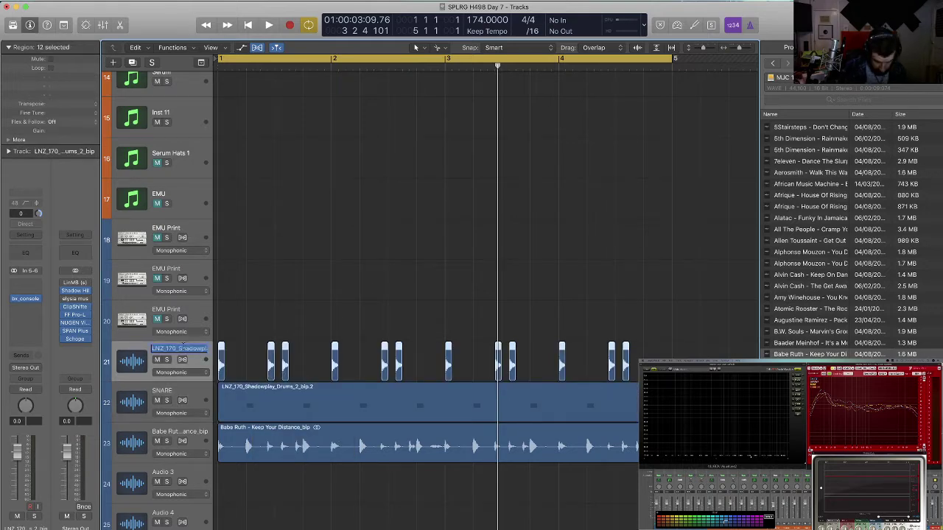
{"action": "type", "text": "KICK"}
{"action": "key", "text": "Return"}
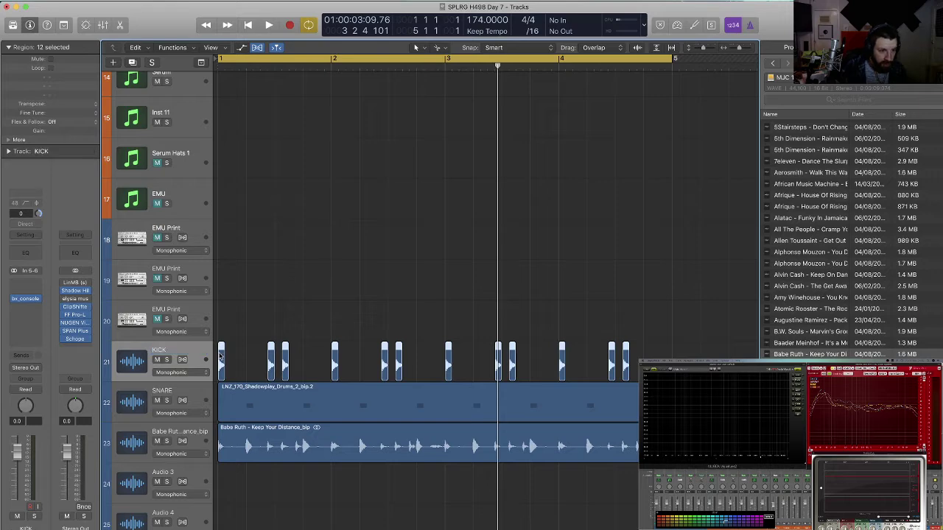
{"action": "right_click", "coordinate": [221, 356]}
{"action": "left_click", "coordinate": [255, 352]}
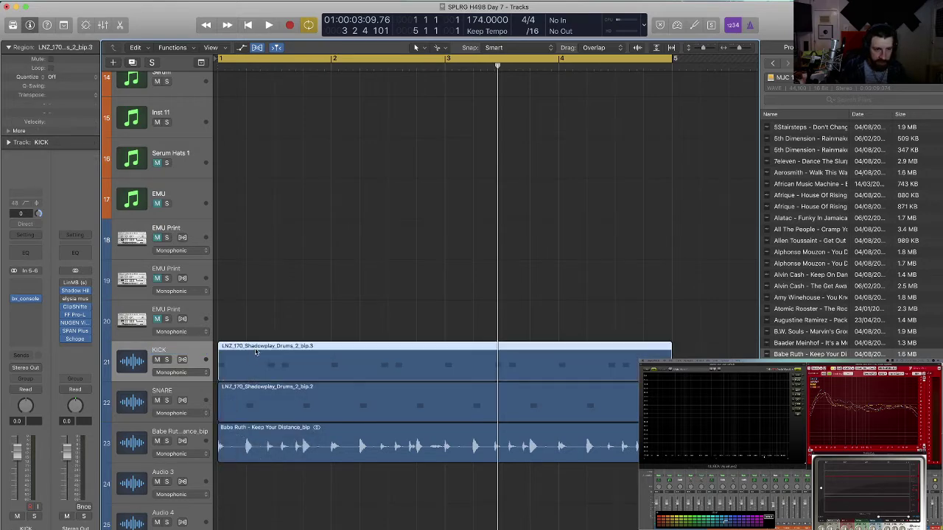
Play the packed kick and snare with the bounced break, and view the four-bar loop in a wider arrangement overview.
{"action": "key", "text": "space"}
{"action": "left_click", "coordinate": [269, 329]}
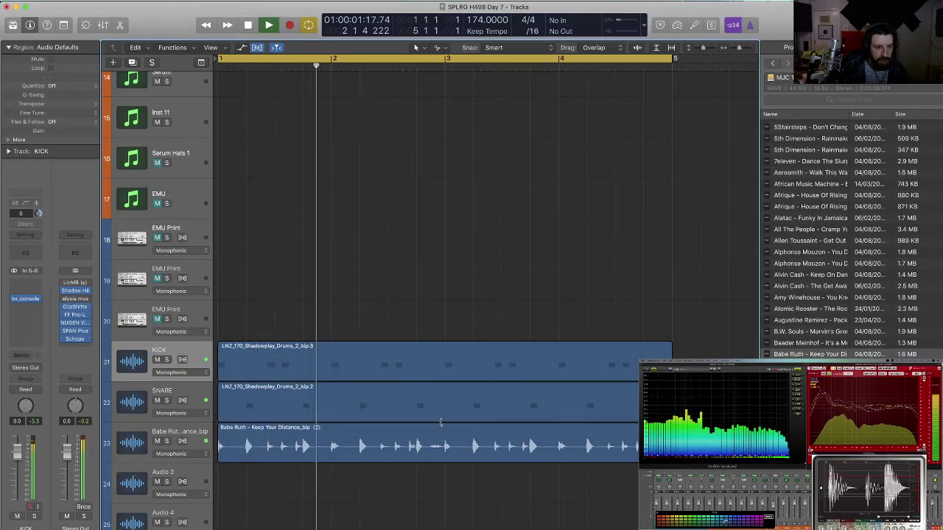
{"action": "key", "text": "super+Left"}
{"action": "key", "text": "super+Left"}
{"action": "key", "text": "super+Up"}
{"action": "key", "text": "super+Up"}
{"action": "key", "text": "super+Up"}
{"action": "key", "text": "super+Up"}
{"action": "key", "text": "super+Up"}
{"action": "key", "text": "super+Up"}
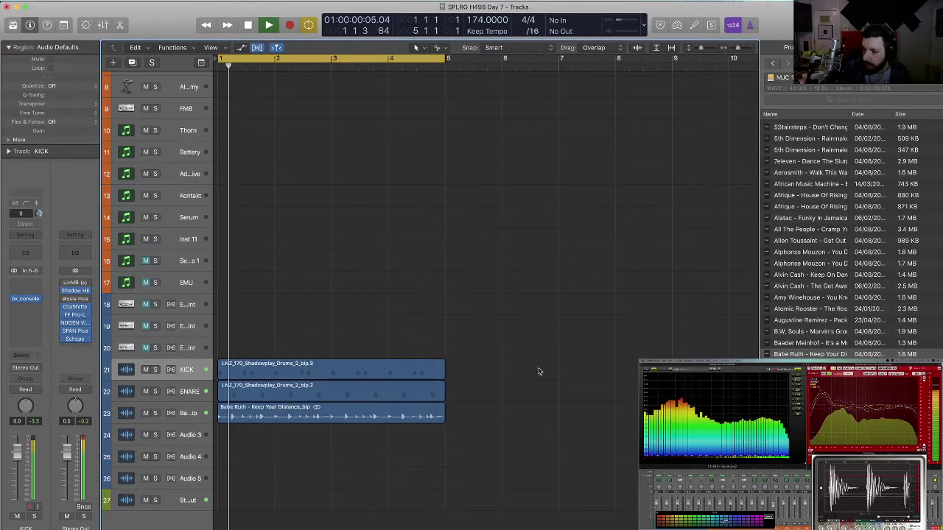
Show the mixer, lower the KICK, SNARE and bounced break faders together to -0.9 dB and resume playback.
{"action": "key", "text": "space"}
{"action": "key", "text": "x"}
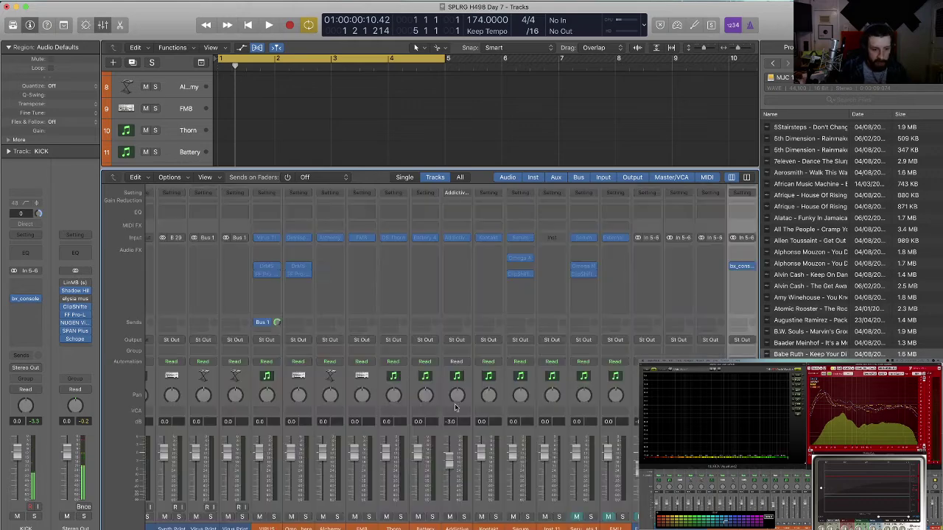
{"action": "scroll", "coordinate": [598, 447], "scroll_direction": "right", "scroll_amount": 5}
{"action": "left_click_drag", "start_coordinate": [627, 452], "coordinate": [630, 459]}
{"action": "key", "text": "space"}
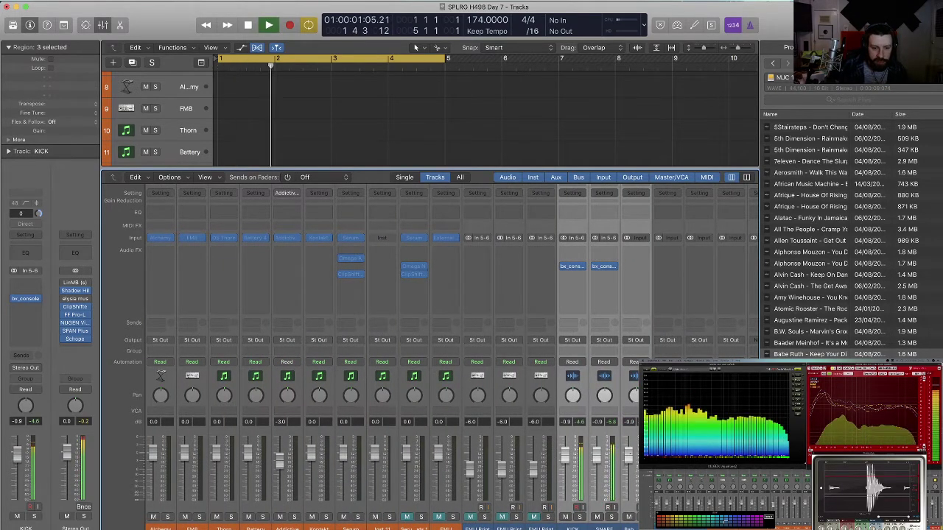
Solo the KICK channel and switch the low-frequency EQ band of its bx_console SSL 4000 E to bell.
{"action": "scroll", "coordinate": [610, 448], "scroll_direction": "right", "scroll_amount": 3}
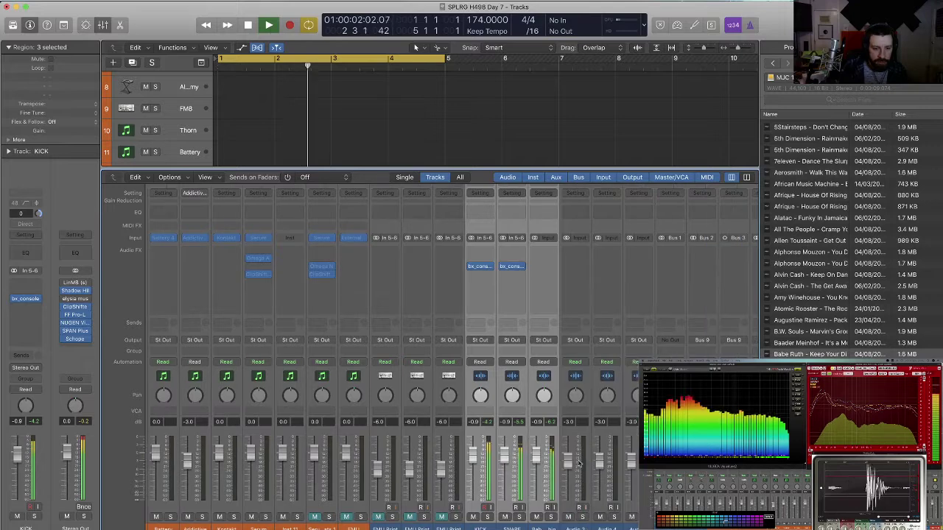
{"action": "left_click", "coordinate": [485, 526]}
{"action": "left_click", "coordinate": [487, 516]}
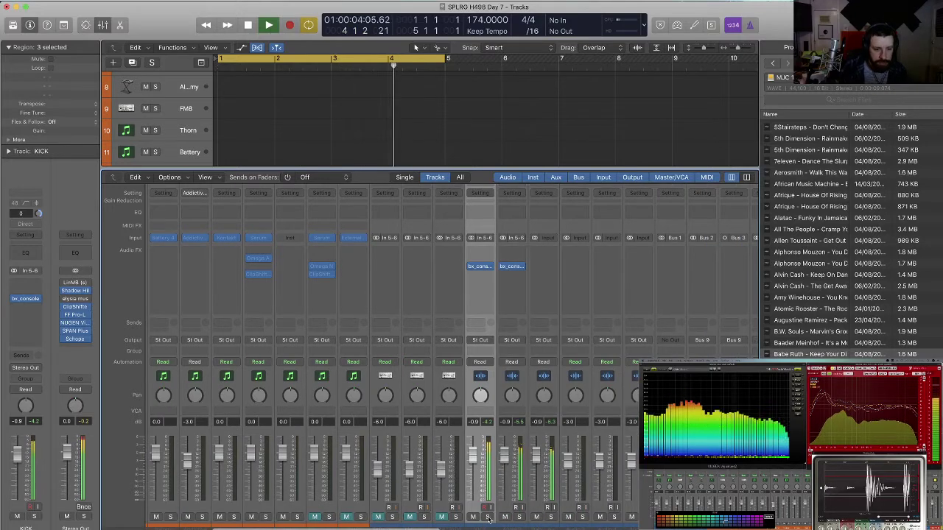
{"action": "left_click", "coordinate": [480, 266]}
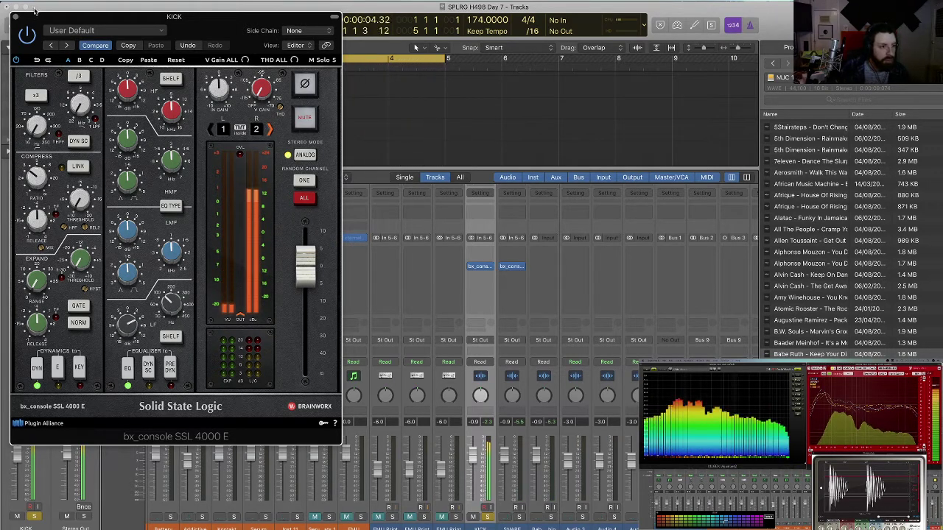
{"action": "left_click", "coordinate": [171, 337]}
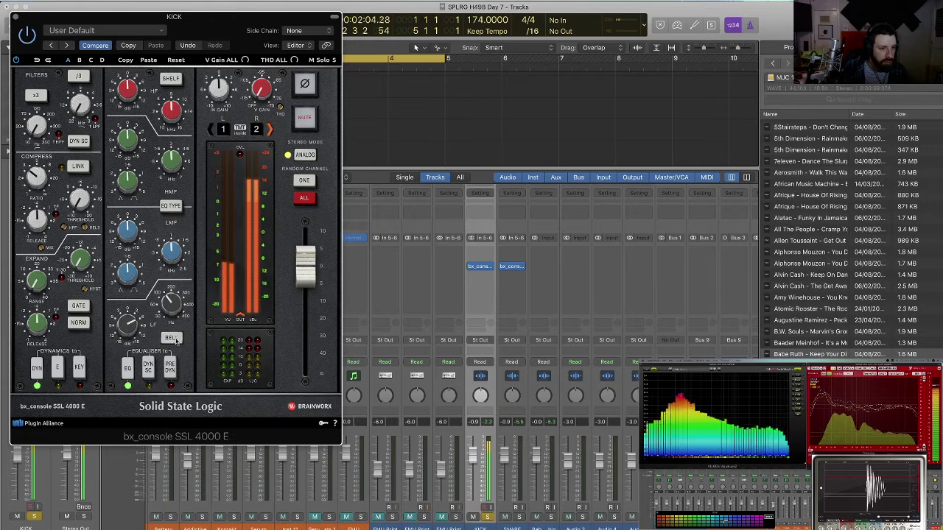
{"action": "left_click", "coordinate": [14, 18]}
{"action": "key", "text": "x"}
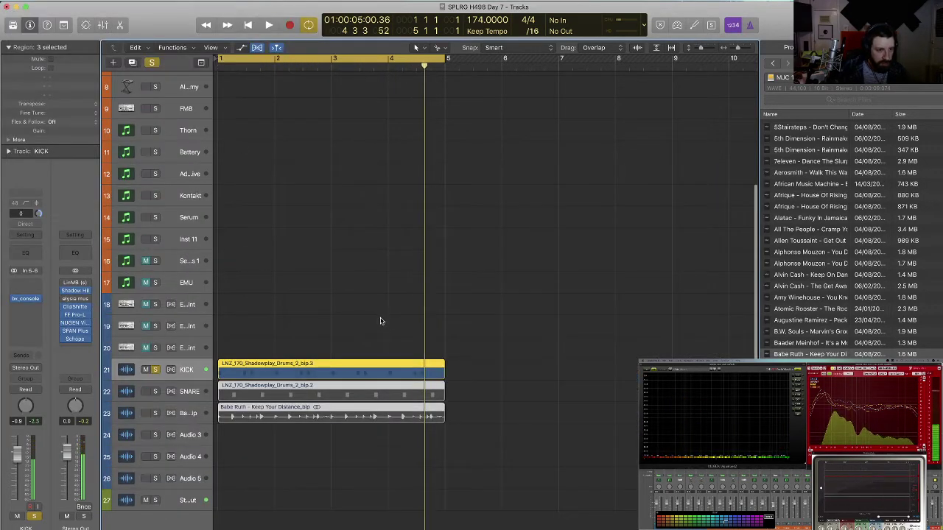
Unpack the KICK folder region and give its hits a fade-in of 3 and a fade-out with a curve of -98.
{"action": "left_click", "coordinate": [309, 365]}
{"action": "right_click", "coordinate": [310, 364]}
{"action": "left_click", "coordinate": [346, 374]}
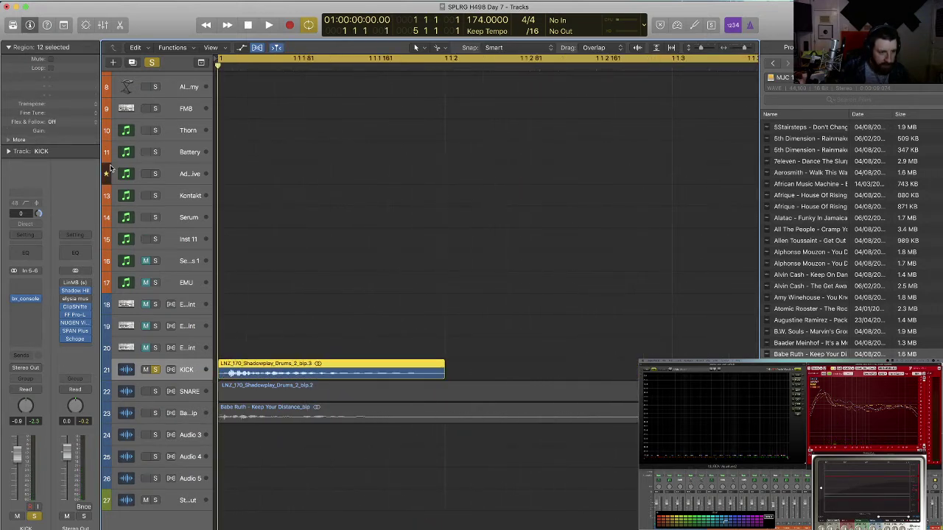
{"action": "key", "text": "z"}
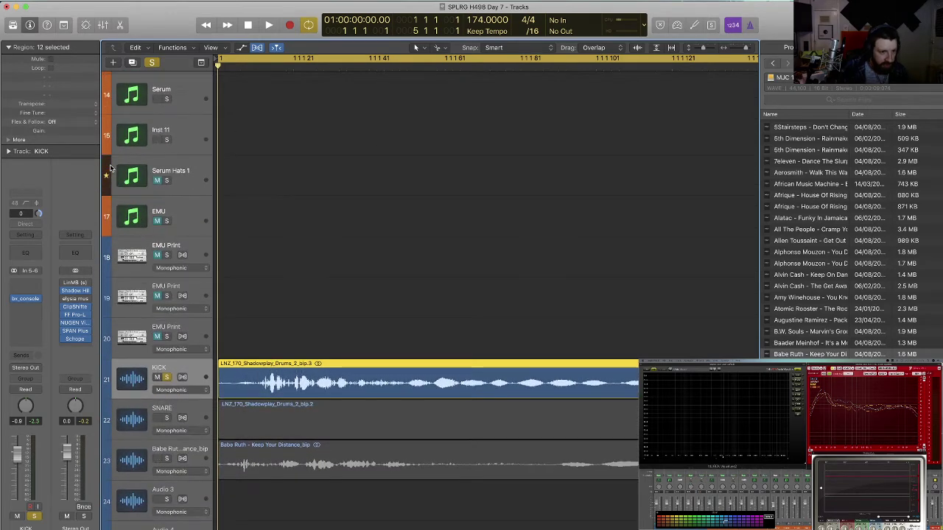
{"action": "left_click", "coordinate": [11, 139]}
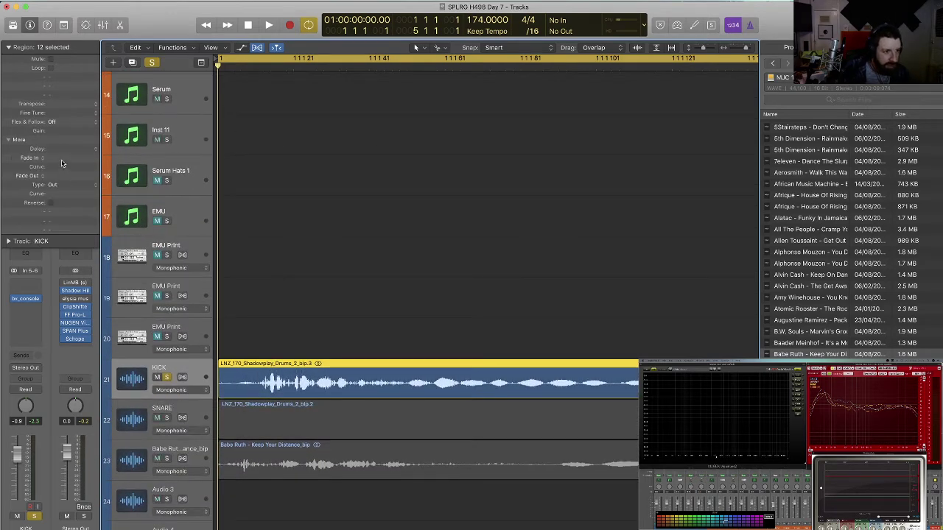
{"action": "mouse_move", "coordinate": [62, 163]}
{"action": "left_mouse_down"}
{"action": "mouse_move", "coordinate": [73, 144]}
{"action": "mouse_move", "coordinate": [73, 159]}
{"action": "left_mouse_up"}
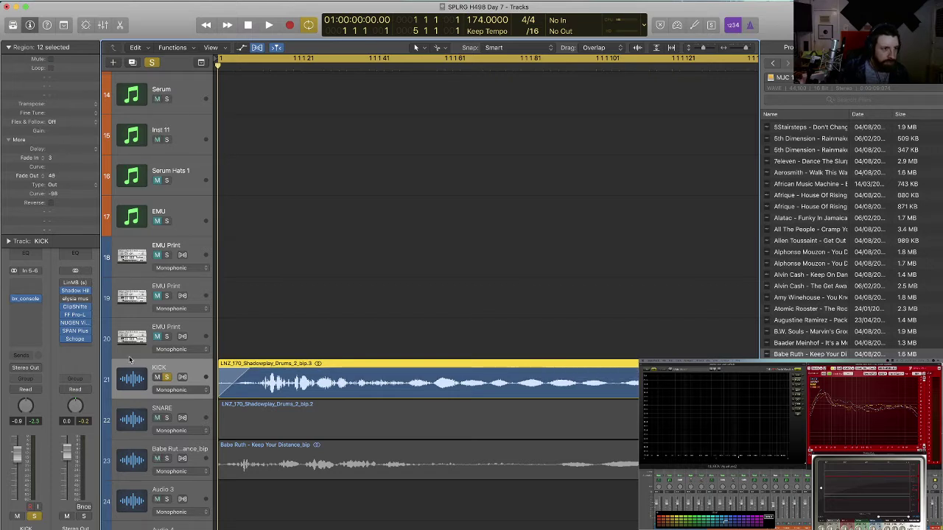
Audition the faded kick hits and pack them back into one folder region on the KICK track.
{"action": "key", "text": "space"}
{"action": "key", "text": "z"}
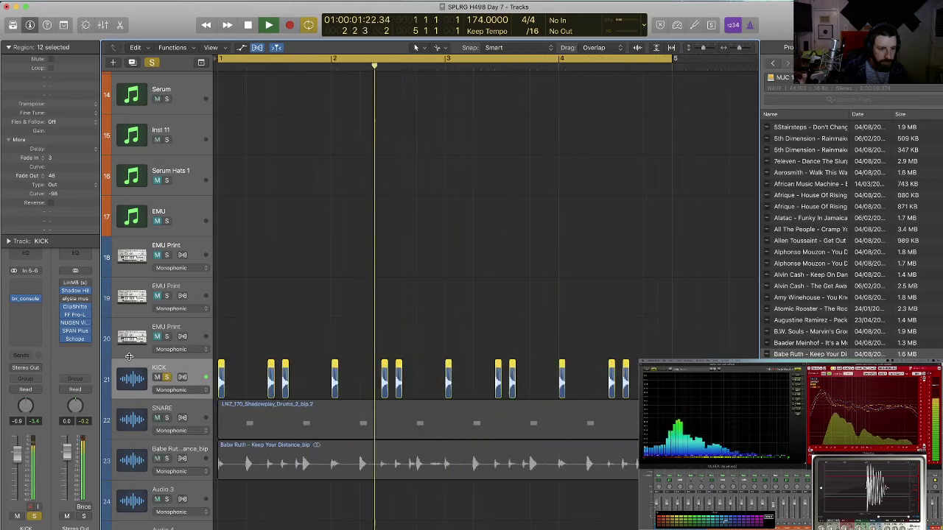
{"action": "key", "text": "space"}
{"action": "right_click", "coordinate": [221, 365]}
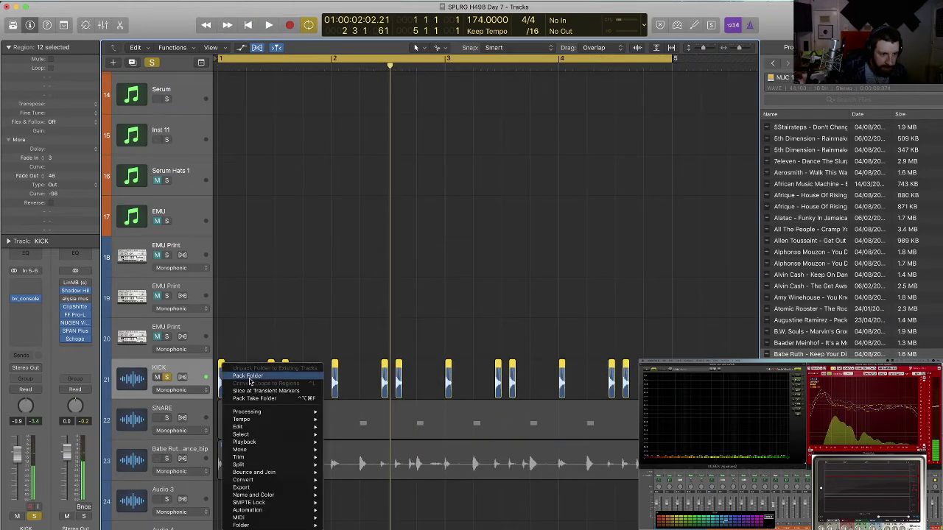
{"action": "left_click", "coordinate": [250, 377]}
{"action": "key", "text": "z"}
{"action": "key", "text": "space"}
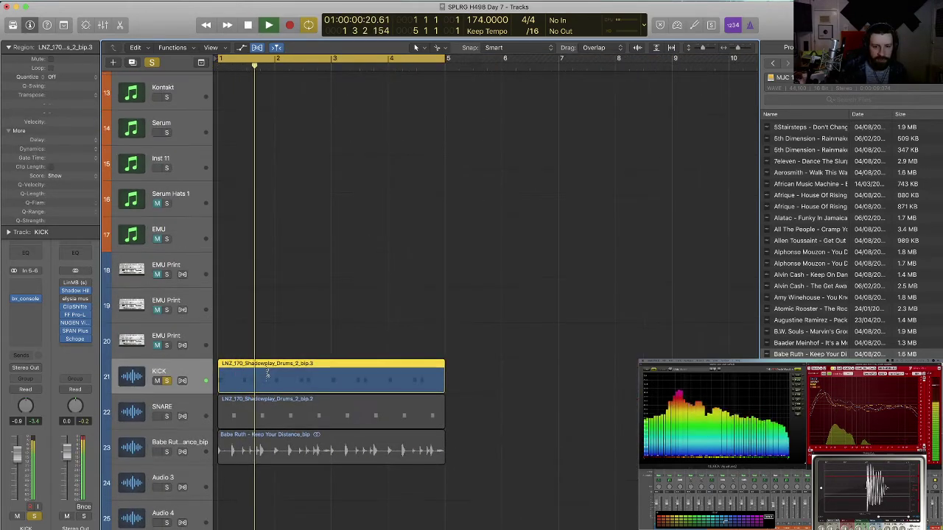
Unsolo the KICK track and play the full drum loop with all 27 tracks fitted in the arrangement.
{"action": "key", "text": "super+Up"}
{"action": "key", "text": "super+Up"}
{"action": "key", "text": "space"}
{"action": "key", "text": "s"}
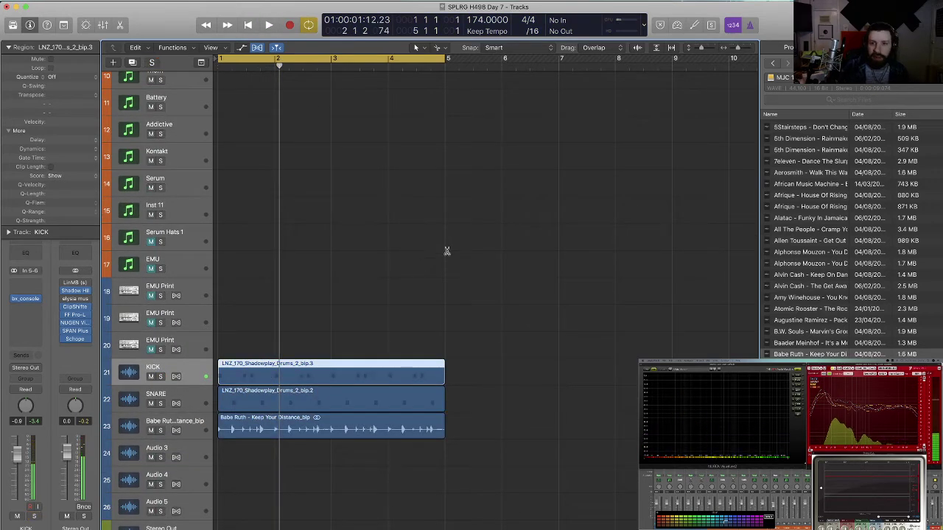
{"action": "key", "text": "super+Up"}
{"action": "key", "text": "super+Up"}
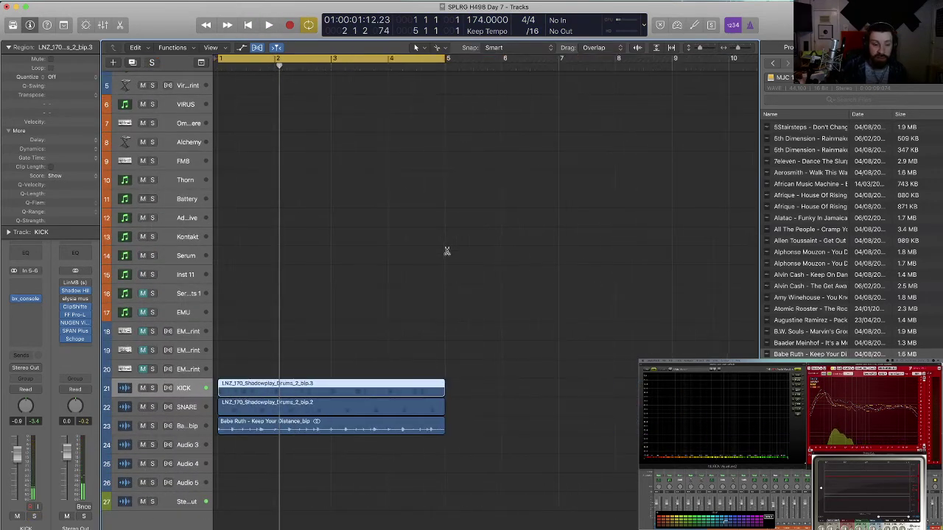
{"action": "key", "text": "super+Up"}
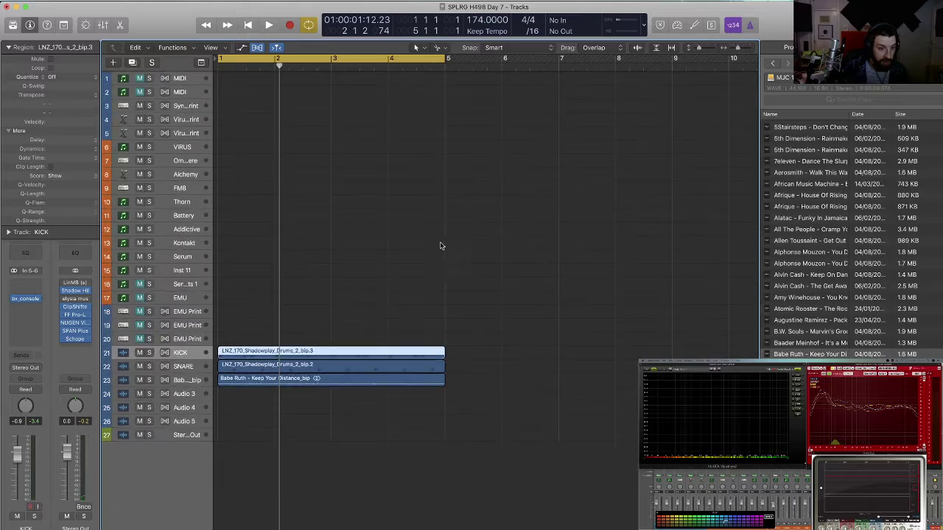
{"action": "key", "text": "space"}
{"action": "left_click", "coordinate": [374, 261]}
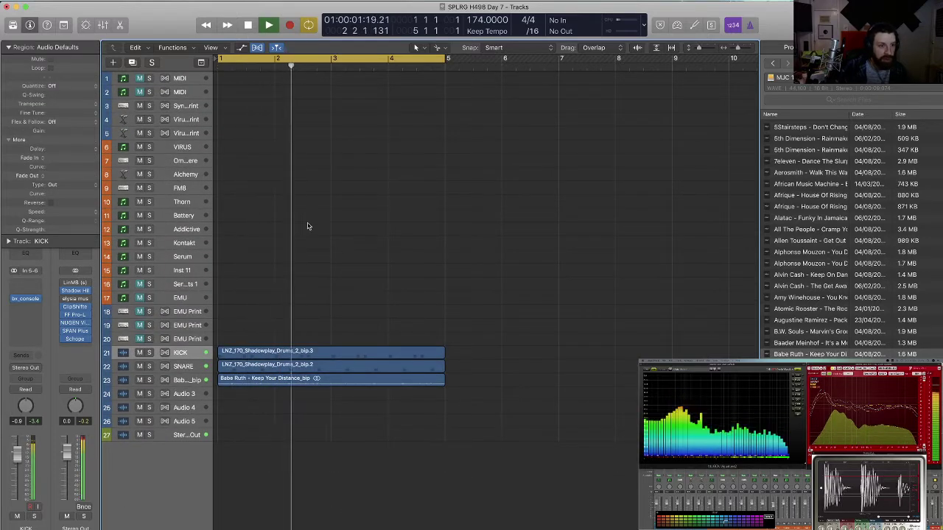
{"action": "key", "text": "space"}
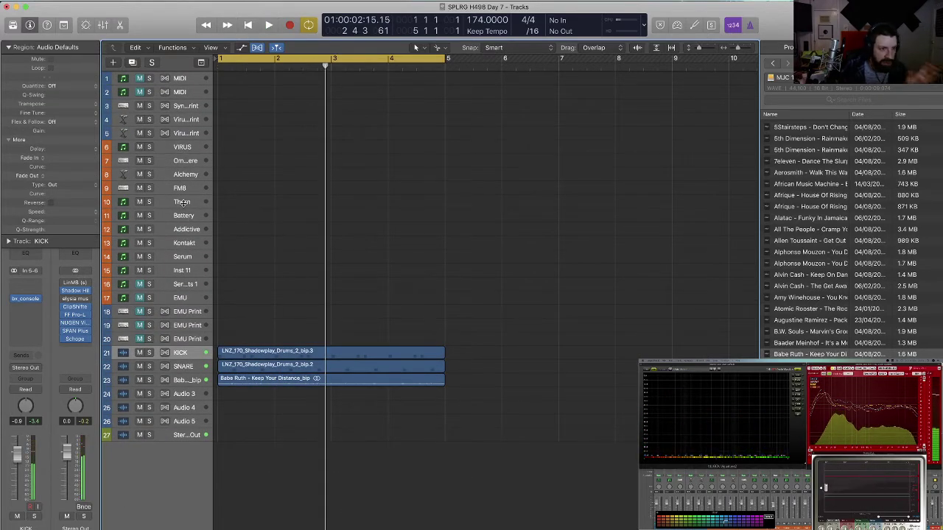
Select the Omnisphere track and set the lowest low-shelf band of its FF Pro-Q 3 to 10 Hz and +0.28 dB.
{"action": "left_click", "coordinate": [178, 204]}
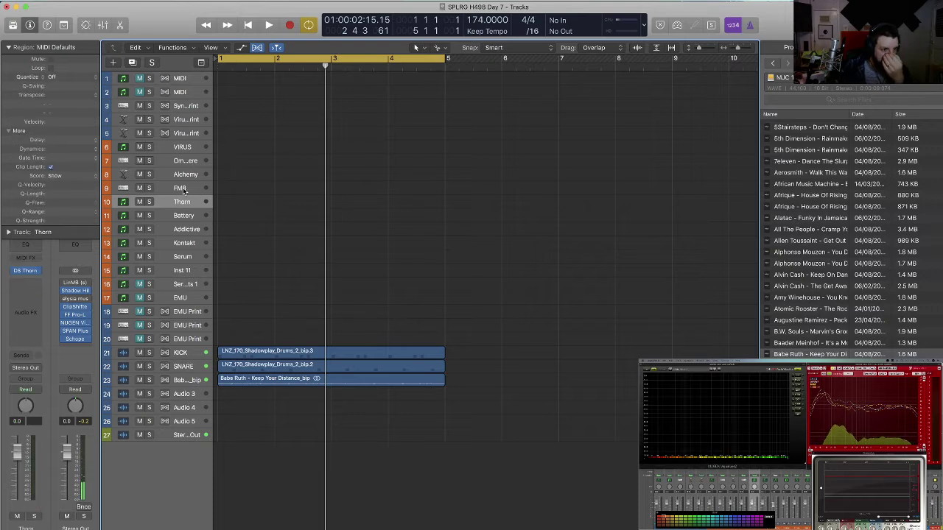
{"action": "left_click", "coordinate": [189, 163]}
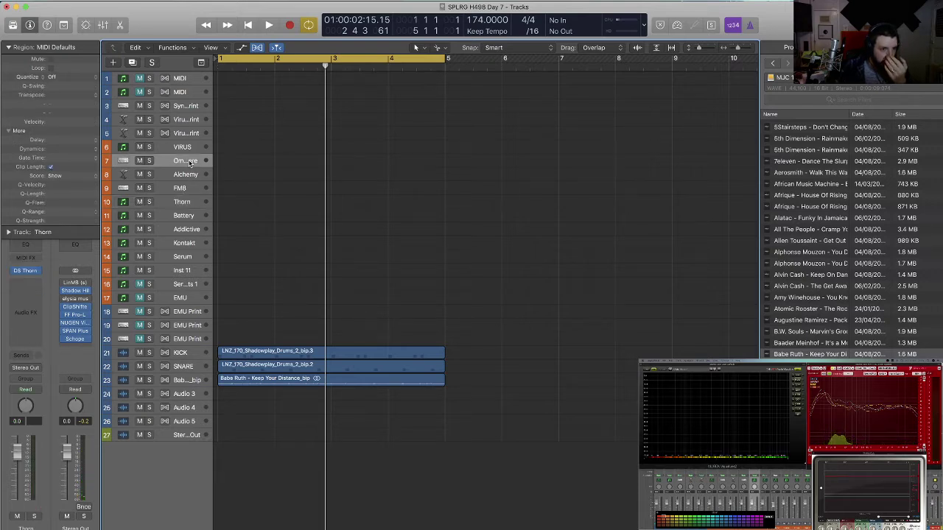
{"action": "left_click", "coordinate": [10, 47]}
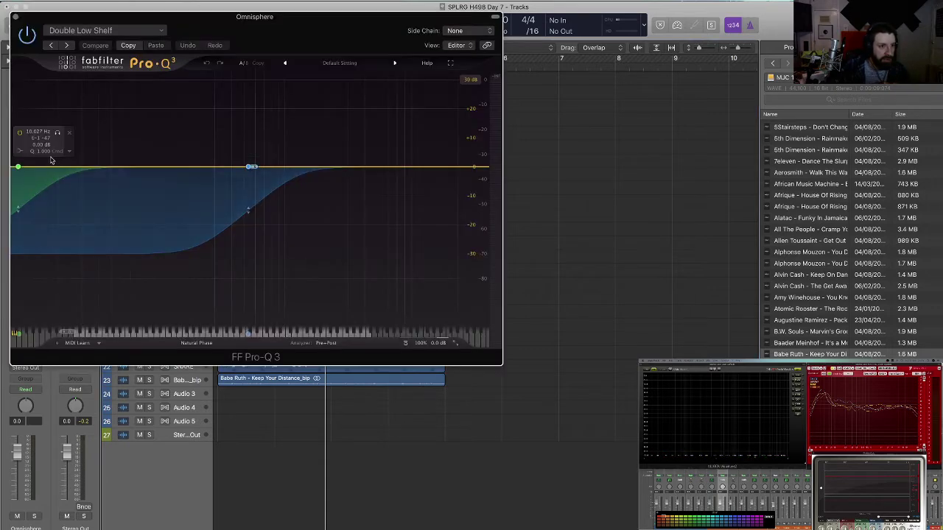
{"action": "left_click", "coordinate": [18, 167]}
{"action": "left_click", "coordinate": [27, 36]}
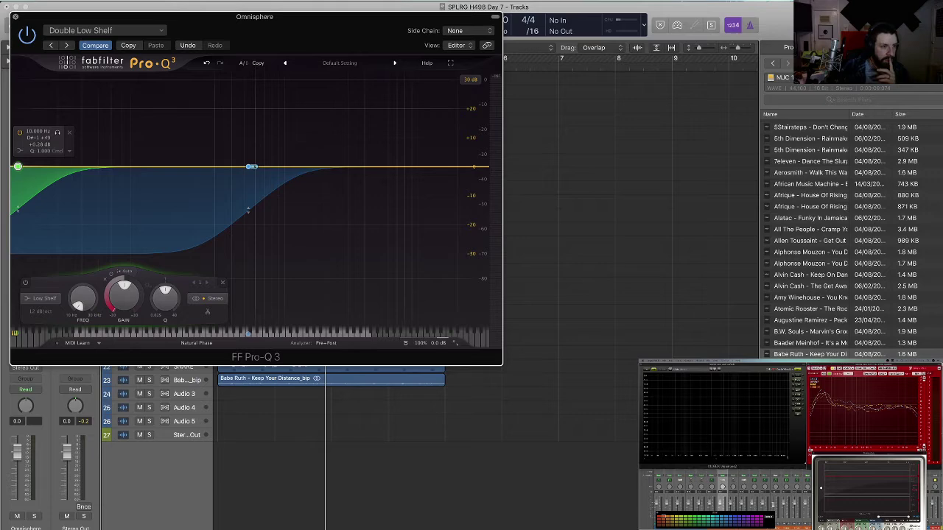
{"action": "left_click", "coordinate": [15, 16]}
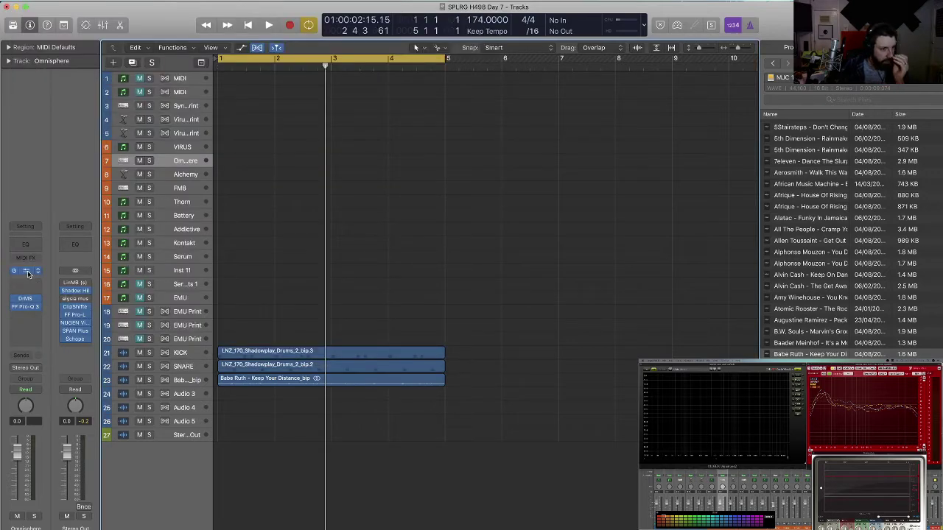
Load the Gunky Grit patch from the Synth Bass category of Omnisphere's full patch browser.
{"action": "key", "text": "v"}
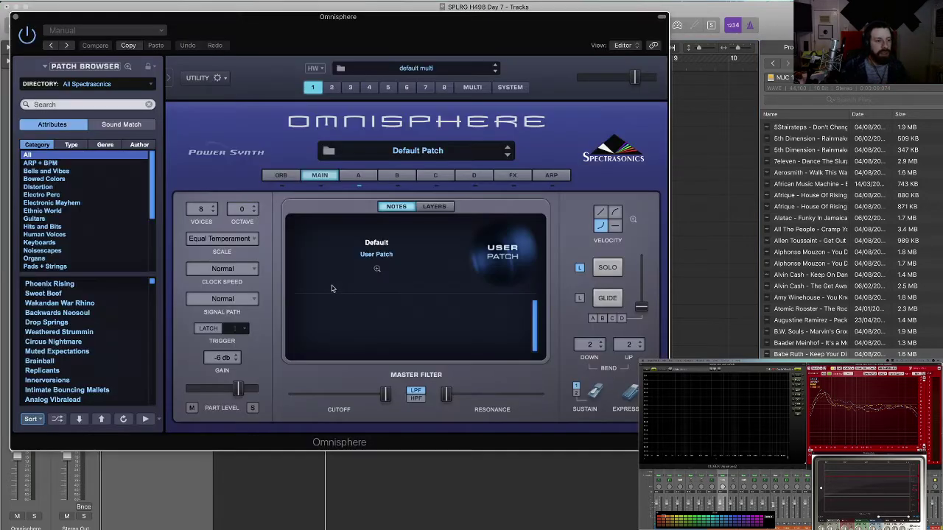
{"action": "left_click", "coordinate": [128, 68]}
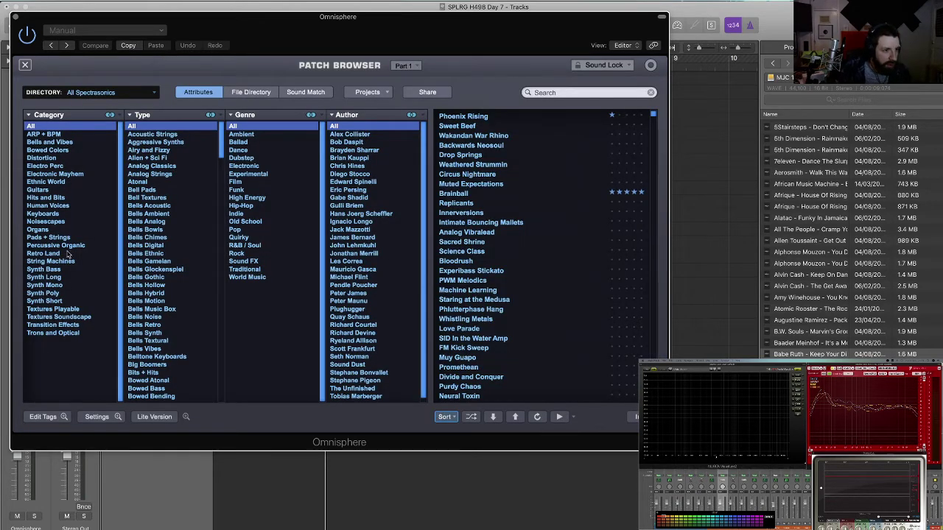
{"action": "left_click", "coordinate": [46, 270]}
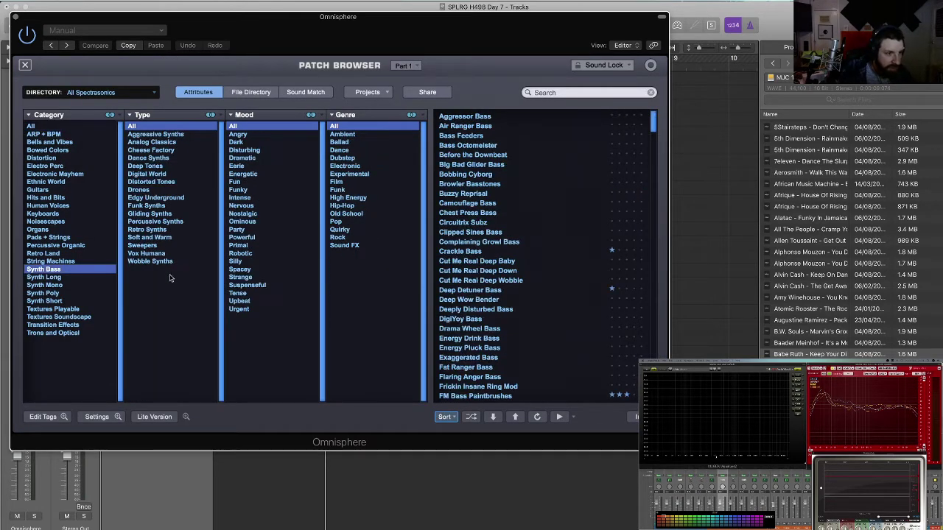
{"action": "scroll", "coordinate": [516, 258], "scroll_direction": "down", "scroll_amount": 10}
{"action": "left_click", "coordinate": [484, 270]}
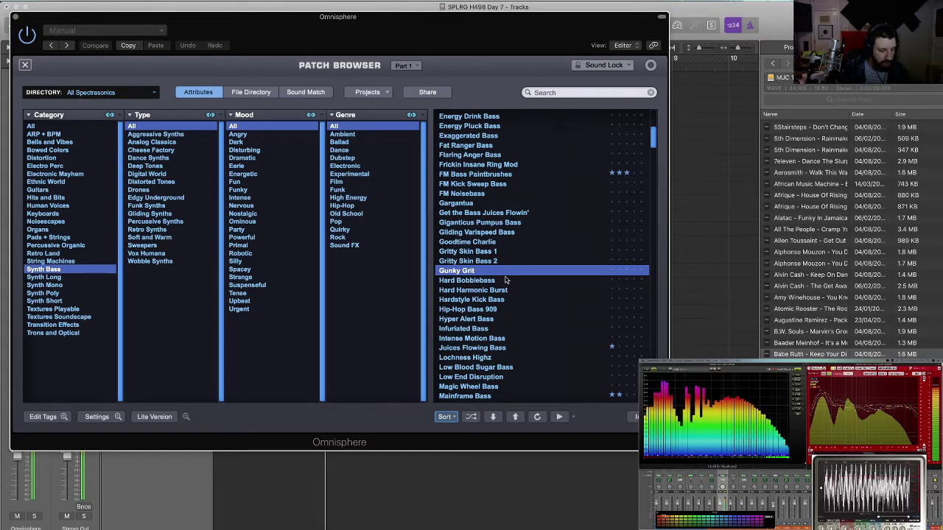
{"action": "left_click", "coordinate": [16, 18]}
Insert FilterFreak after the Pro-Q 3 on the Omnisphere track and shape it as a low-pass filter.
{"action": "left_click", "coordinate": [22, 334]}
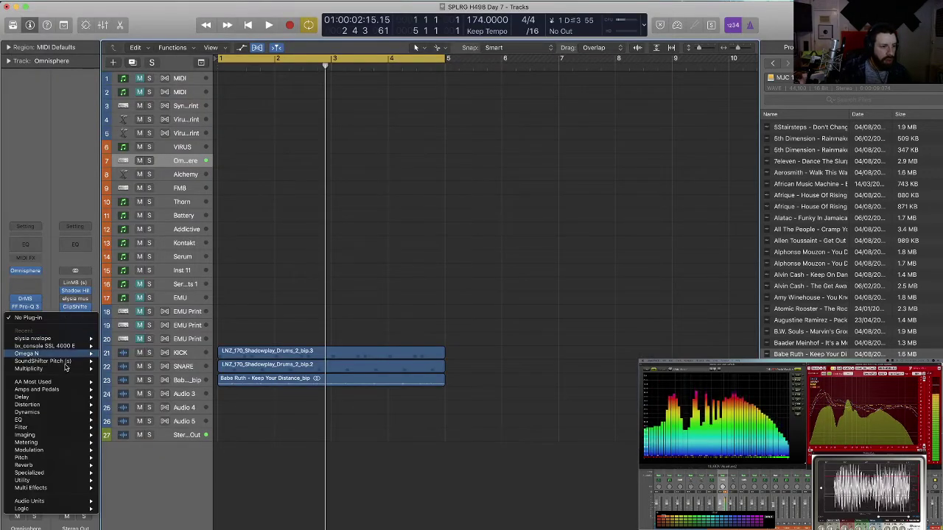
{"action": "mouse_move", "coordinate": [33, 382]}
{"action": "mouse_move", "coordinate": [161, 426]}
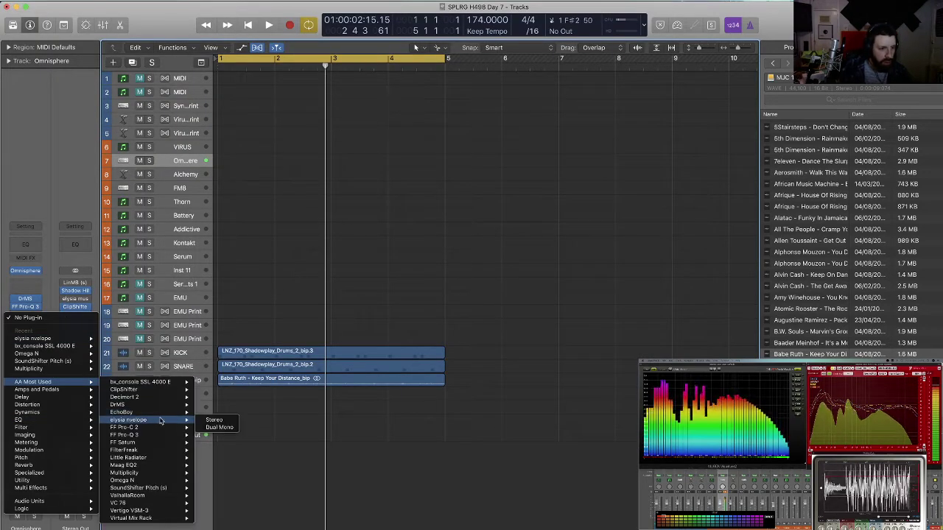
{"action": "mouse_move", "coordinate": [155, 452]}
{"action": "left_click", "coordinate": [224, 451]}
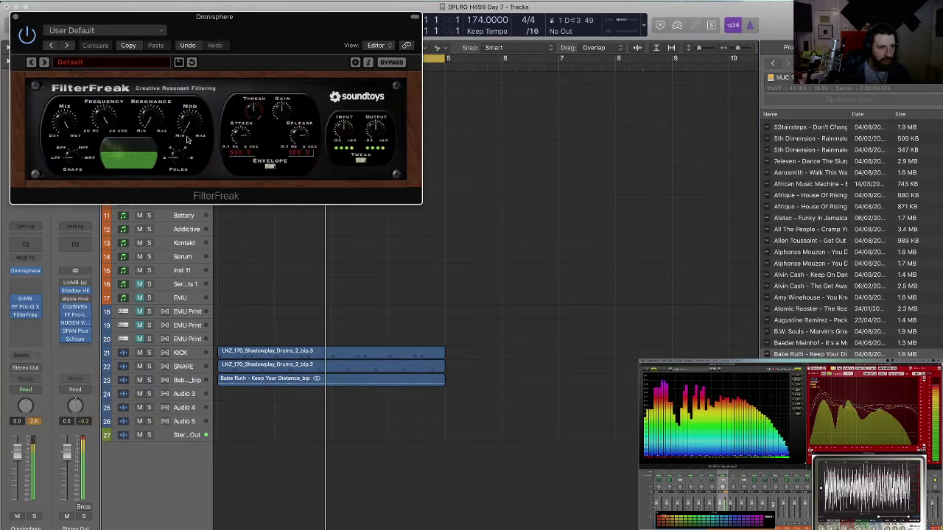
{"action": "left_click_drag", "start_coordinate": [59, 124], "coordinate": [66, 169]}
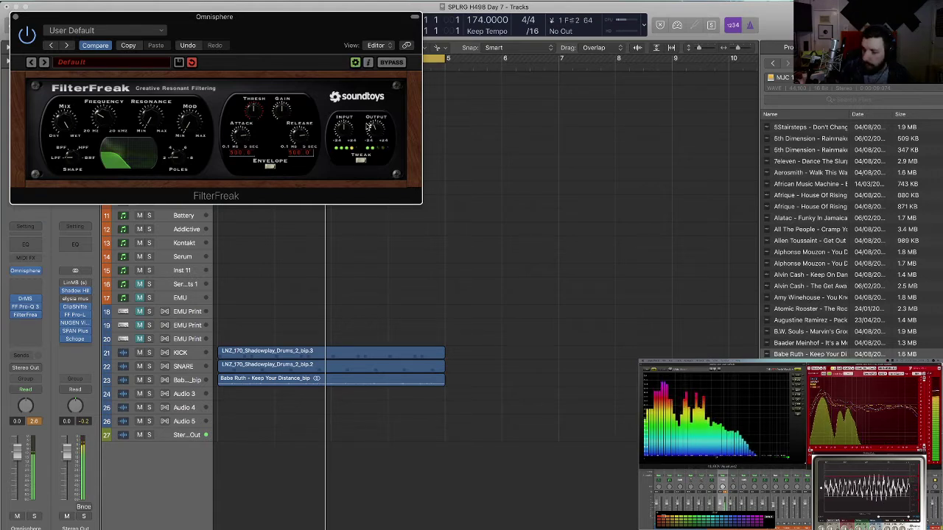
{"action": "left_click", "coordinate": [14, 17]}
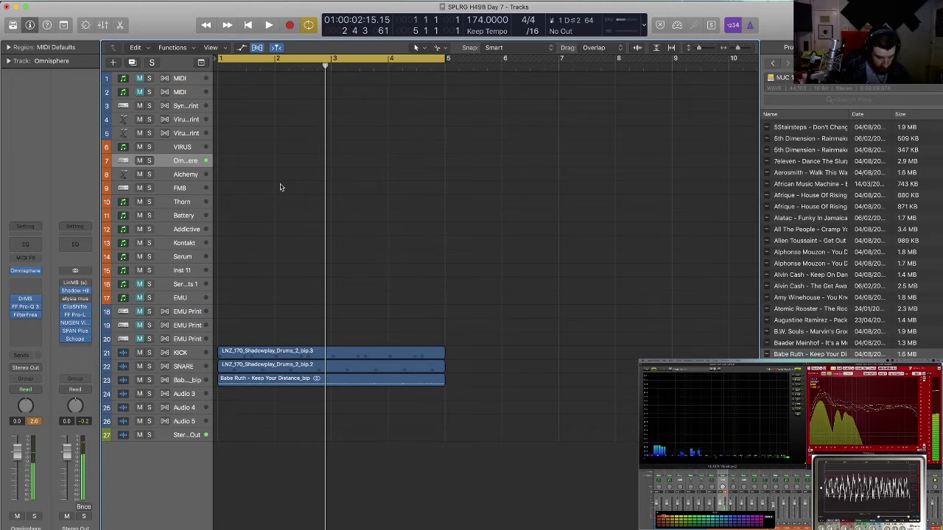
Record an Omnisphere bass part over the four-bar drum loop and set FilterFreak's analog style to Dirt.
{"action": "key", "text": "space"}
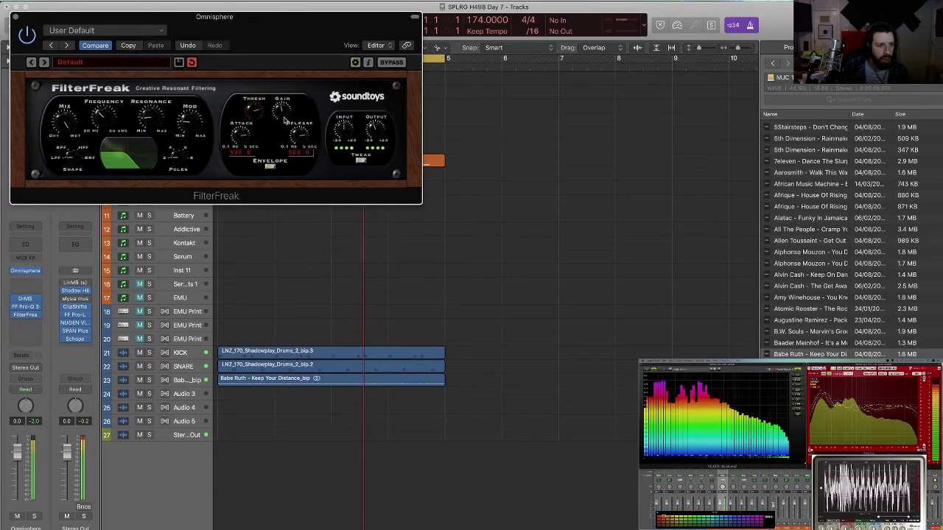
{"action": "left_click", "coordinate": [361, 160]}
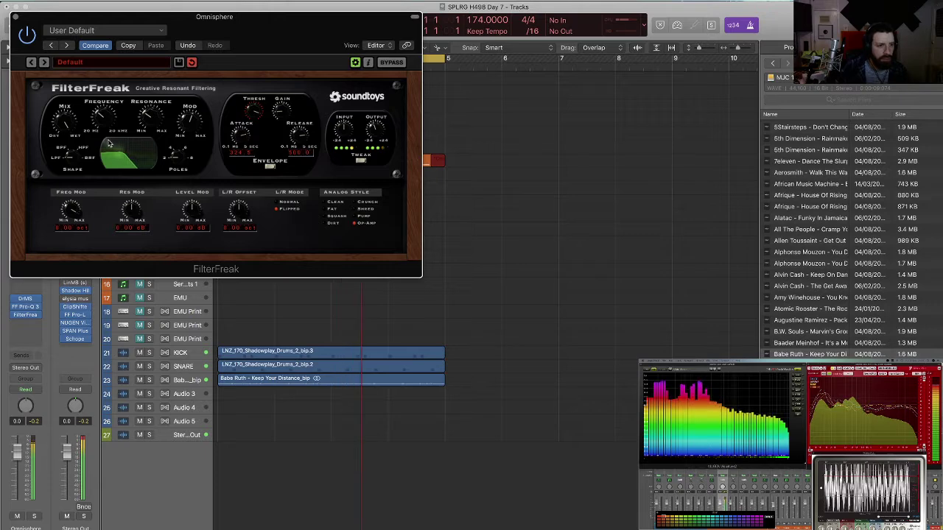
{"action": "left_click", "coordinate": [327, 224]}
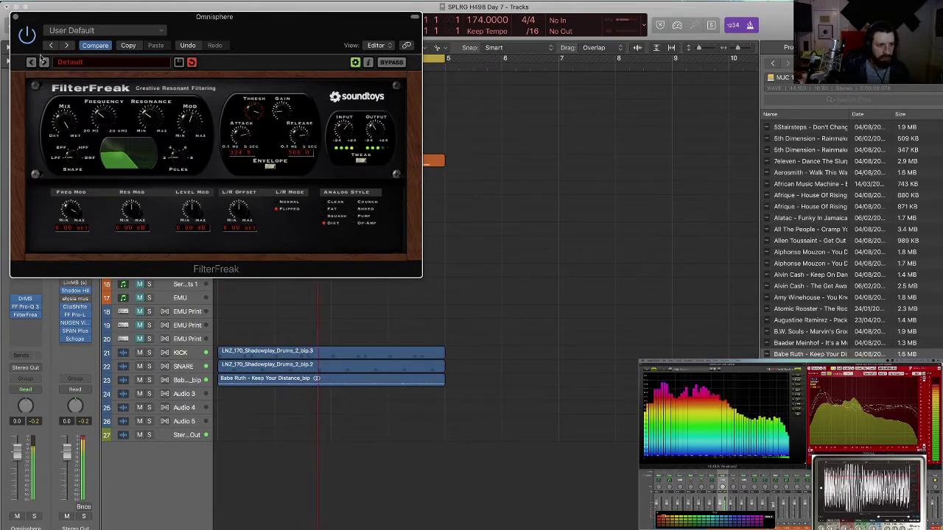
{"action": "key", "text": "super+w"}
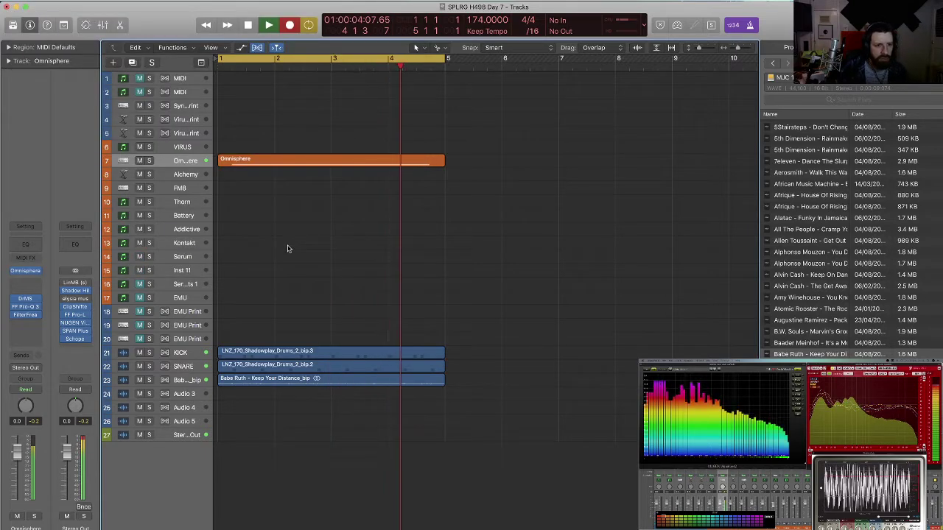
Record a replacement bass take on the Omnisphere track over the four-bar drum loop and play it back.
{"action": "key", "text": "super+Left"}
{"action": "key", "text": "super+Up"}
{"action": "key", "text": "space"}
{"action": "key", "text": "Return"}
{"action": "key", "text": "space"}
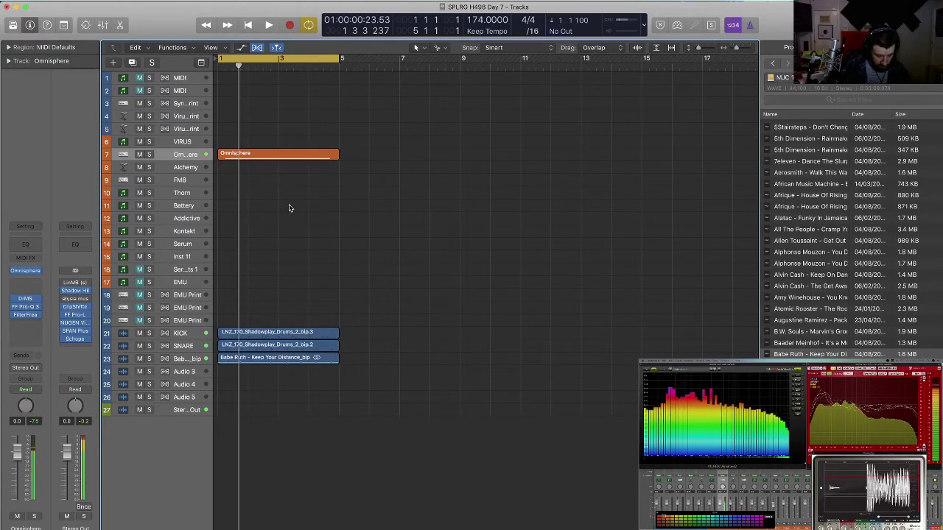
{"action": "key", "text": "r"}
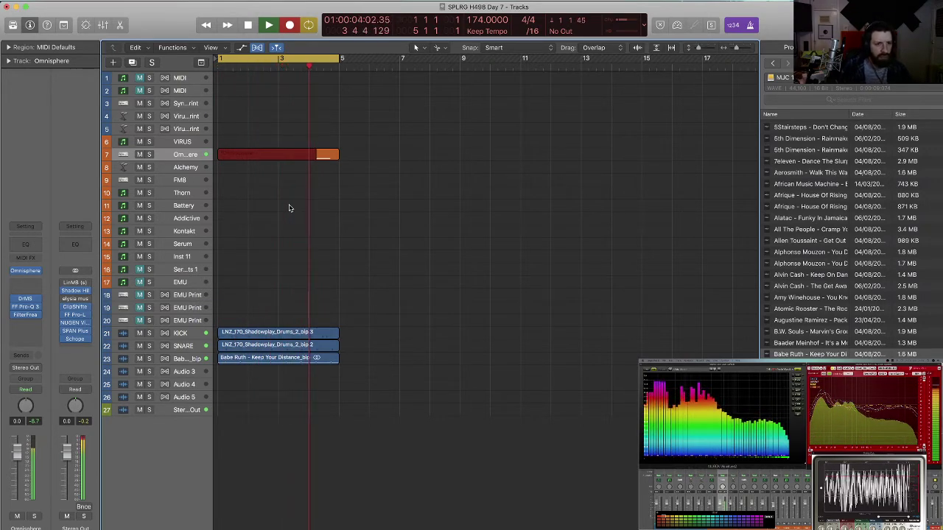
{"action": "key", "text": "space"}
{"action": "key", "text": "space"}
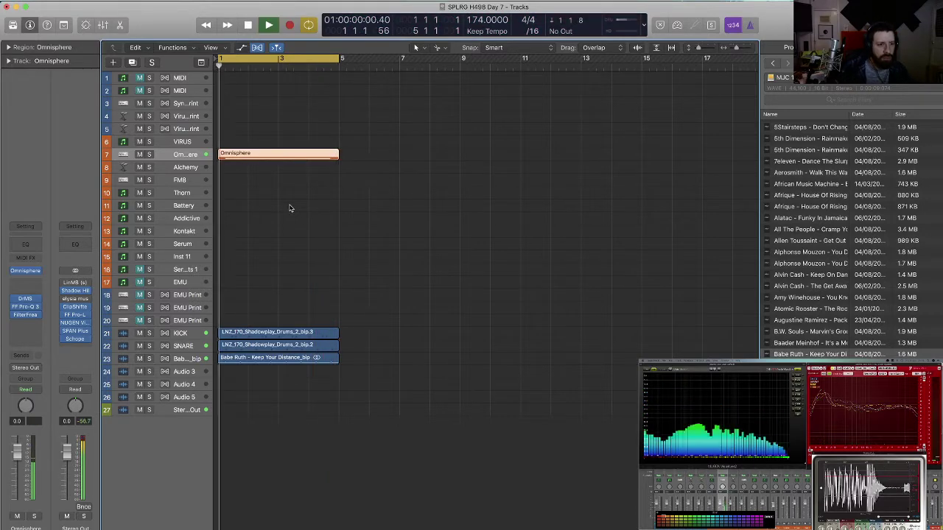
{"action": "left_click", "coordinate": [304, 214]}
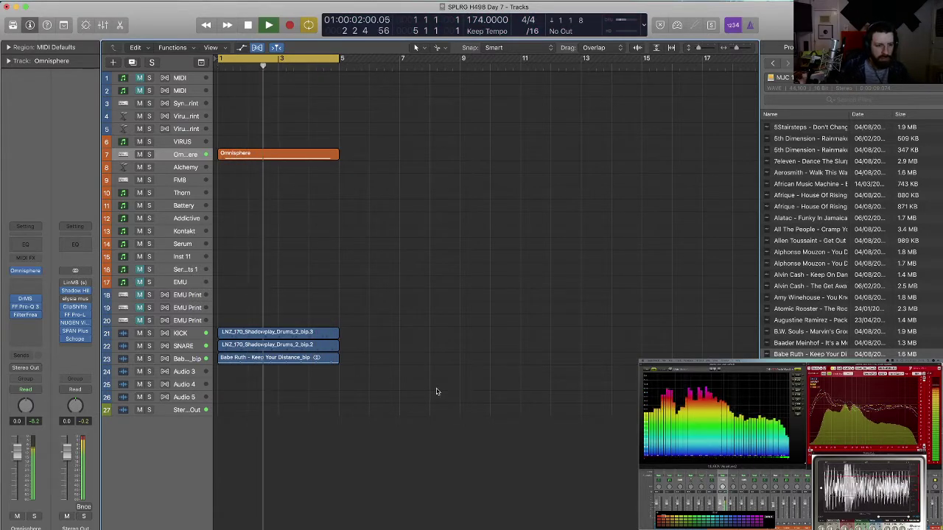
{"action": "key", "text": "space"}
Move the cycle range to bars 5 to 9 and duplicate the Omnisphere track with its plug-ins.
{"action": "left_click", "coordinate": [197, 174]}
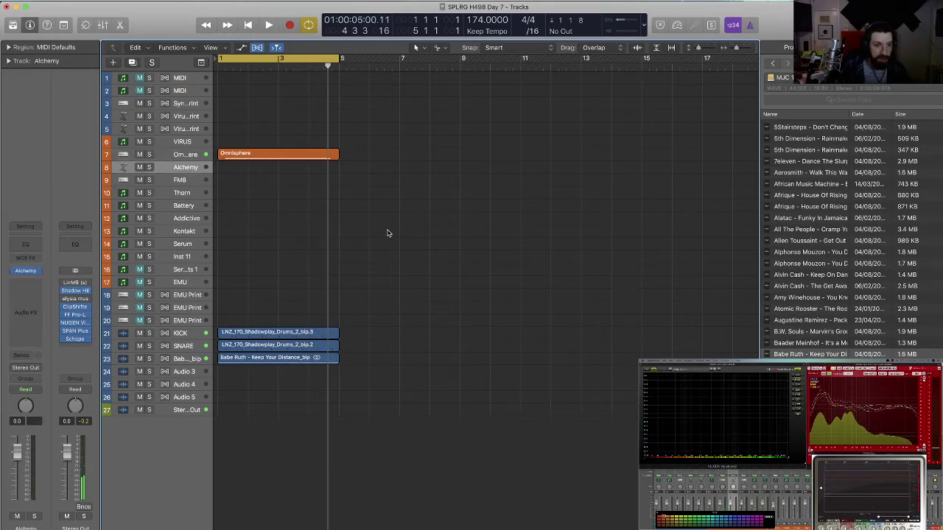
{"action": "left_click_drag", "start_coordinate": [302, 58], "coordinate": [424, 58]}
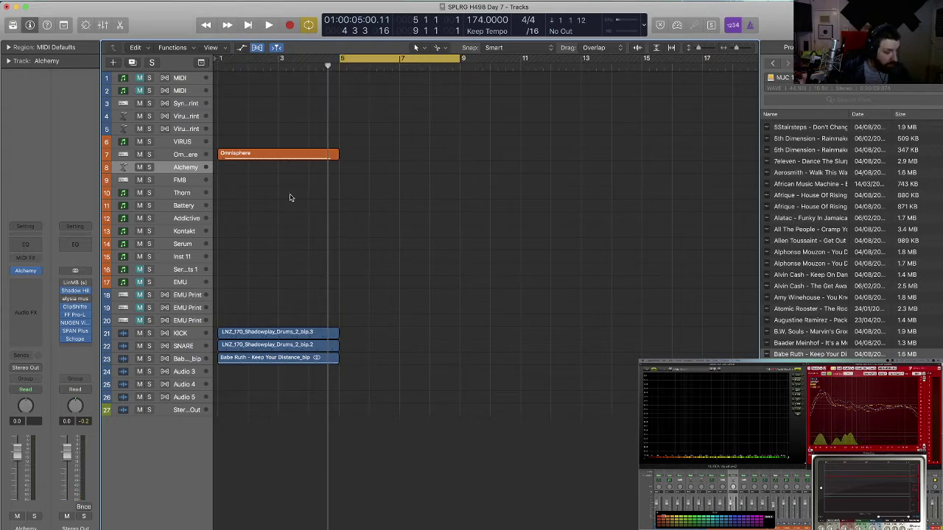
{"action": "key", "text": "Up"}
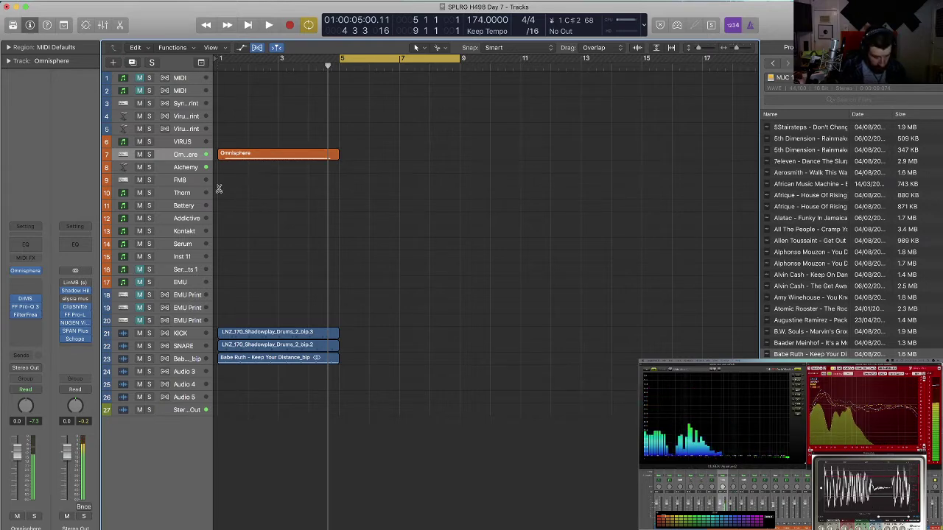
{"action": "key", "text": "super+d"}
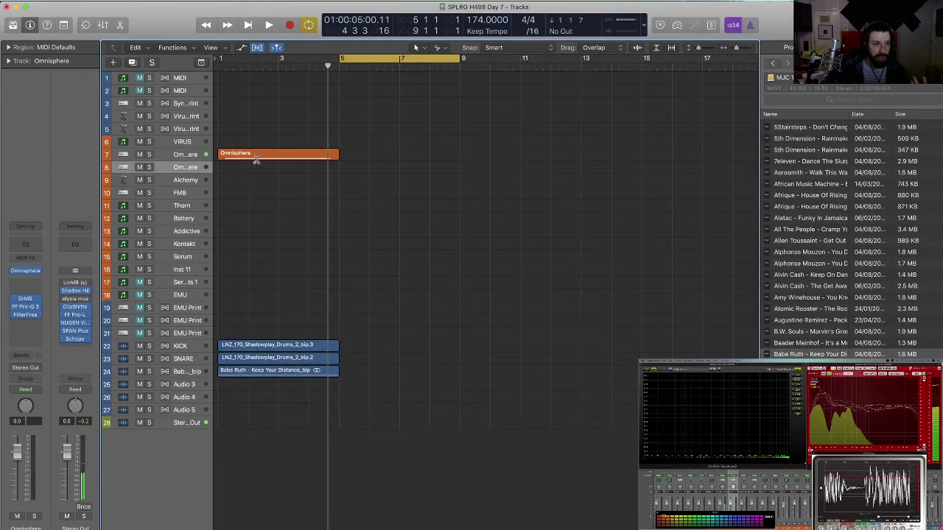
Open up the low-pass filter in FilterFreak on the duplicated Omnisphere track for a brighter tone.
{"action": "left_click", "coordinate": [29, 317]}
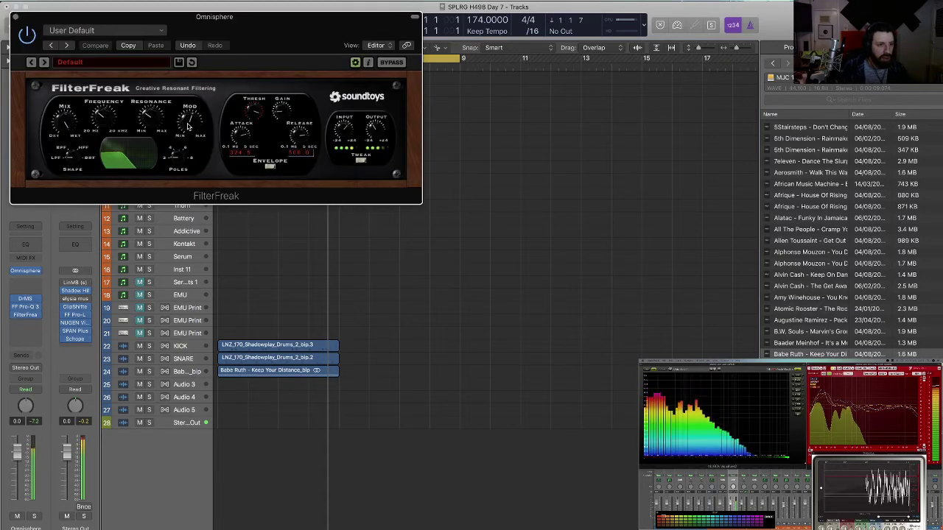
{"action": "left_click_drag", "start_coordinate": [193, 106], "coordinate": [193, 98]}
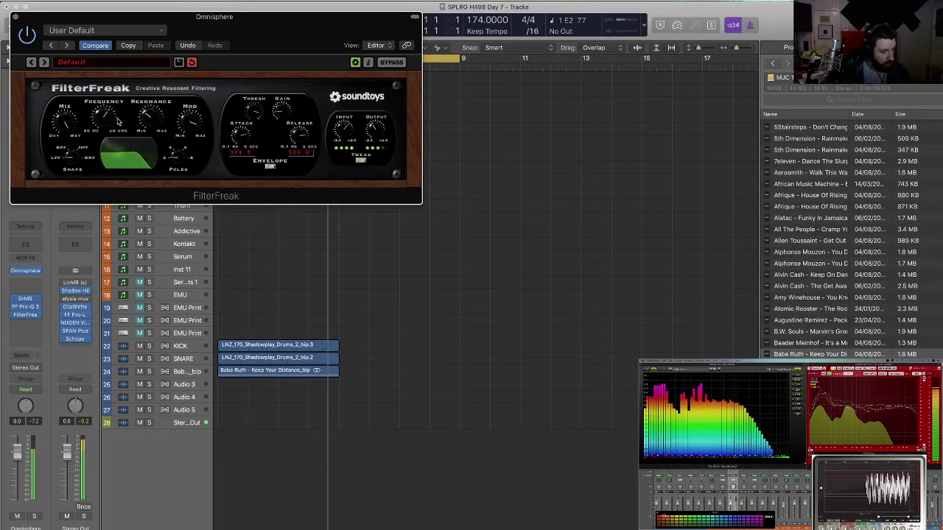
{"action": "left_click", "coordinate": [15, 16]}
Record an answering bass phrase on the duplicated Omnisphere track from bar 5 and quantize all its notes to 1/16.
{"action": "key", "text": "space"}
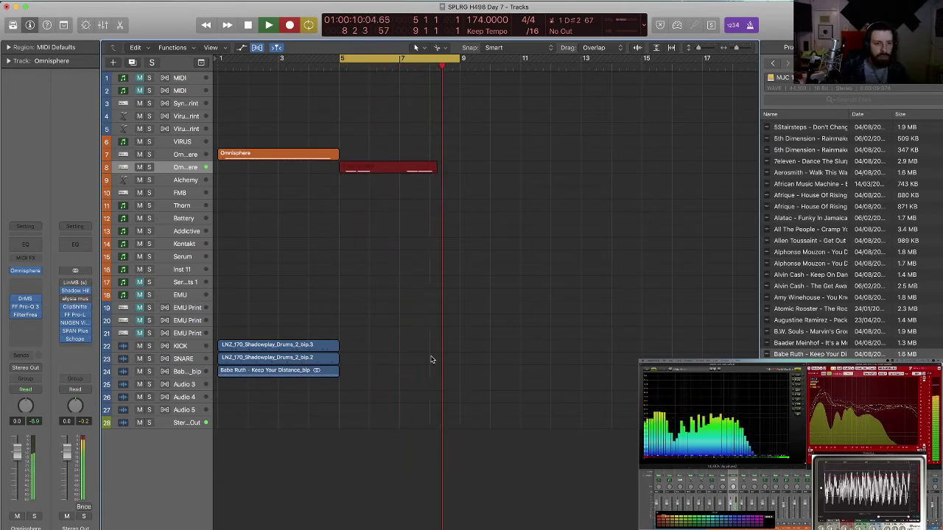
{"action": "key", "text": "space"}
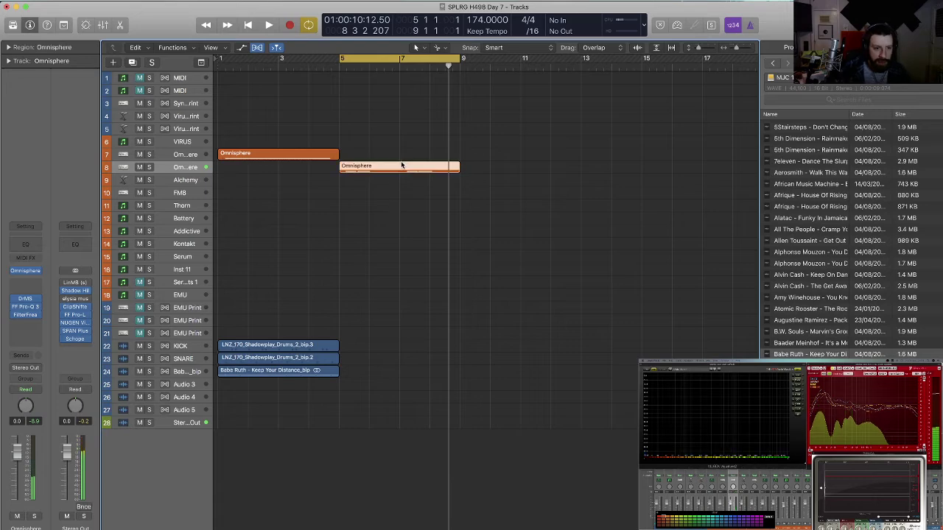
{"action": "double_click", "coordinate": [402, 165]}
{"action": "key", "text": "super+a"}
{"action": "key", "text": "super+q"}
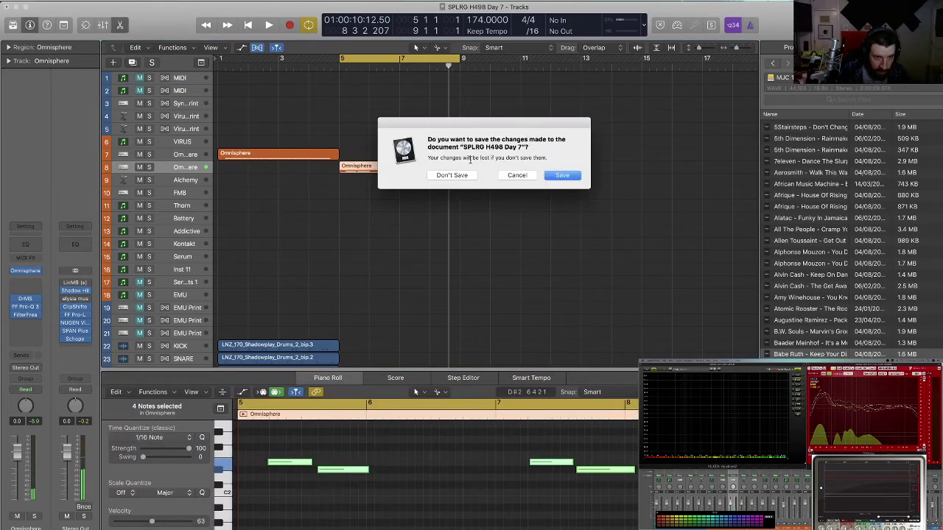
{"action": "left_click", "coordinate": [517, 176]}
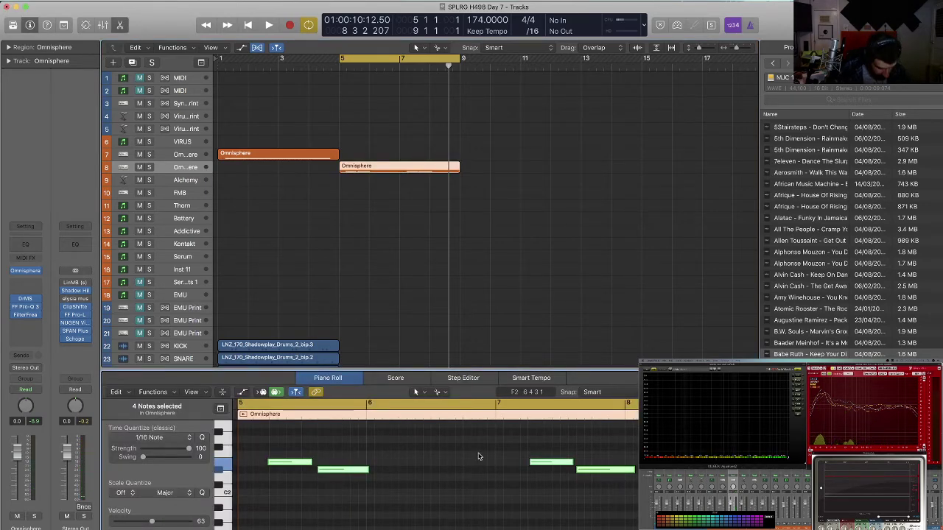
{"action": "key", "text": "super+q"}
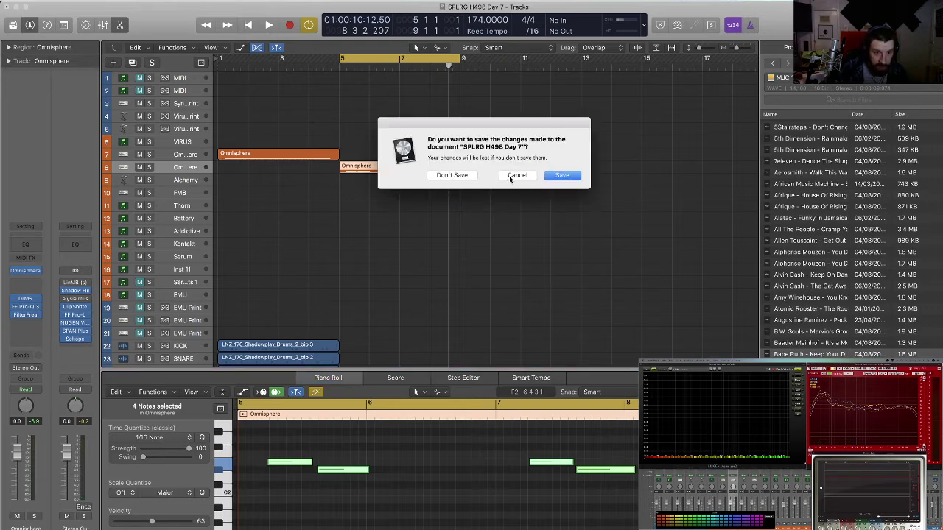
{"action": "left_click", "coordinate": [517, 175]}
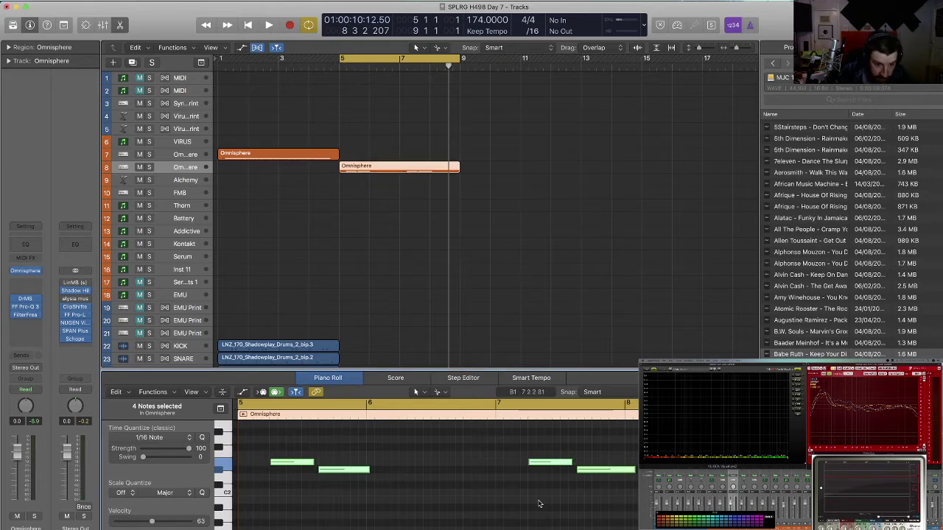
{"action": "key", "text": "space"}
{"action": "key", "text": "e"}
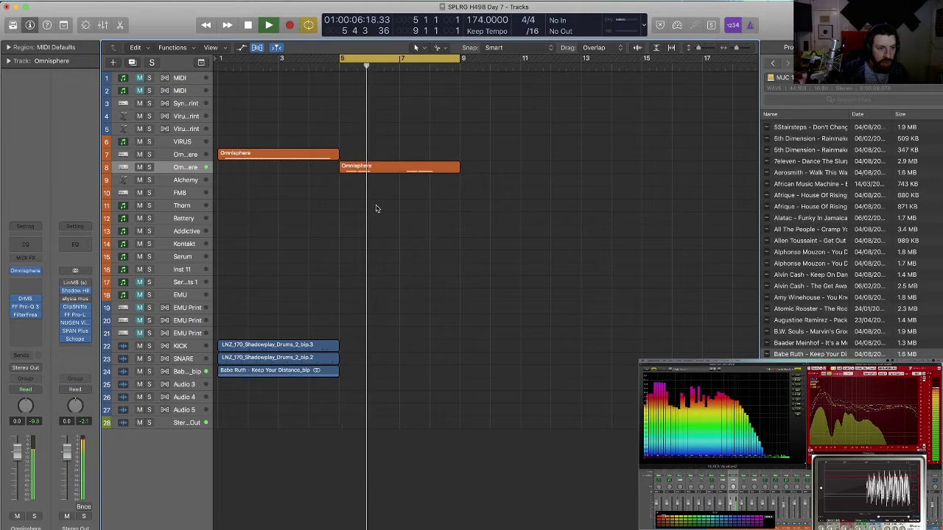
{"action": "key", "text": "space"}
Copy the kick, snare and Babe Ruth regions to bar 5 and record a Serum Hats 1 part over them.
{"action": "left_click_drag", "start_coordinate": [337, 424], "coordinate": [366, 355]}
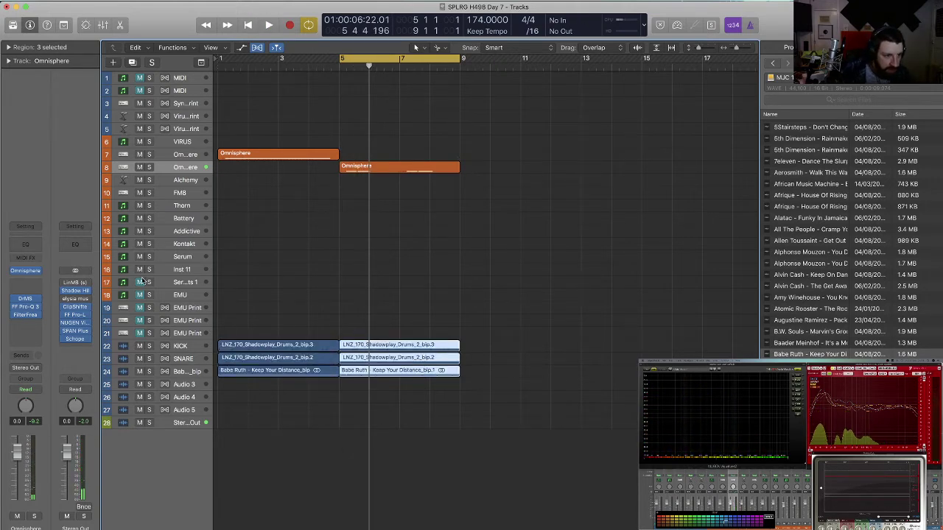
{"action": "left_click", "coordinate": [185, 285]}
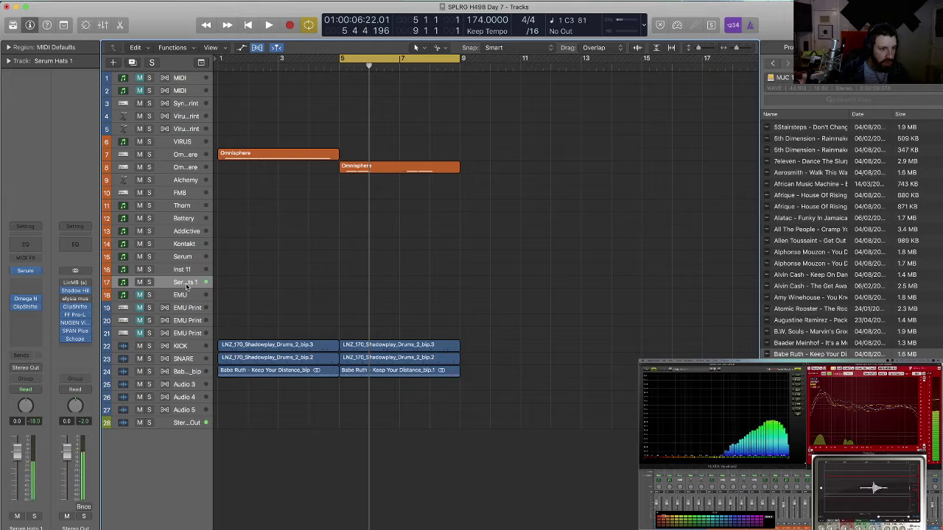
{"action": "key", "text": "r"}
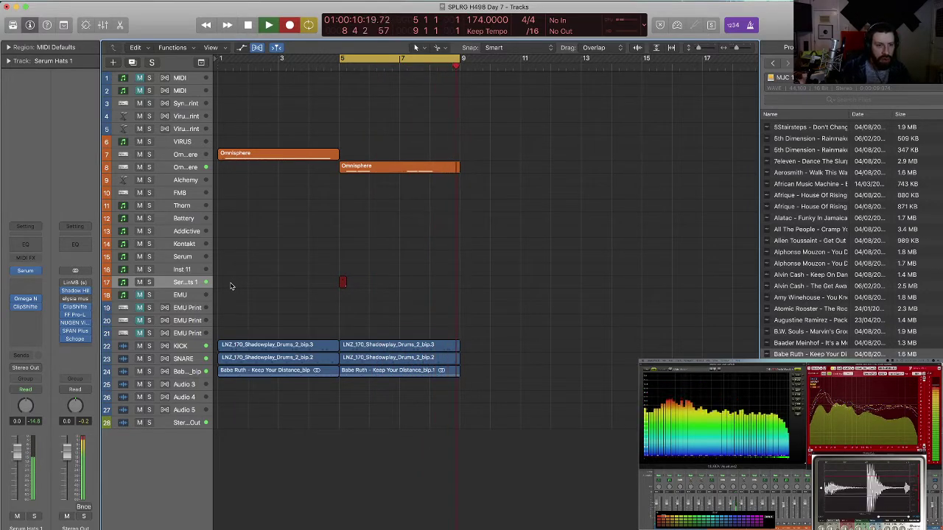
{"action": "key", "text": "space"}
Quantize the Serum Hats 1 note to 1/16 and extend the cycle range to bars 1 to 9.
{"action": "double_click", "coordinate": [378, 283]}
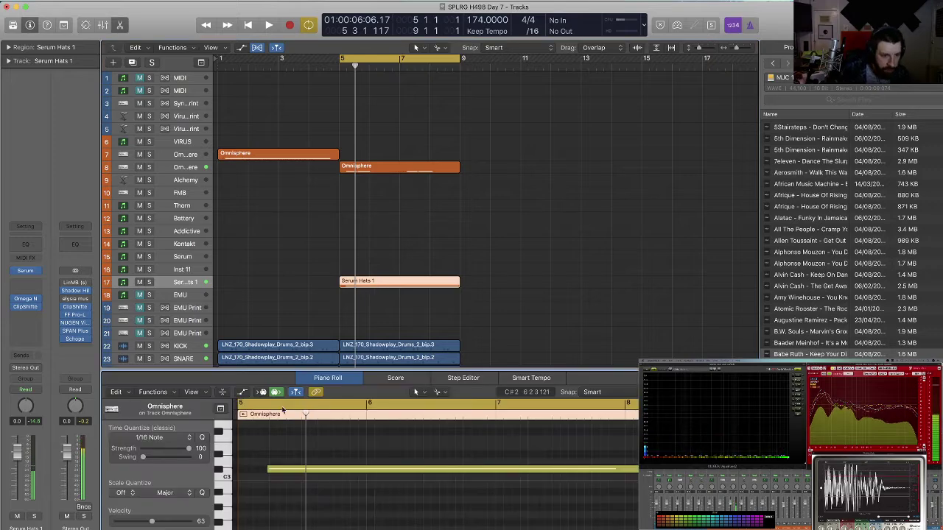
{"action": "key", "text": "space"}
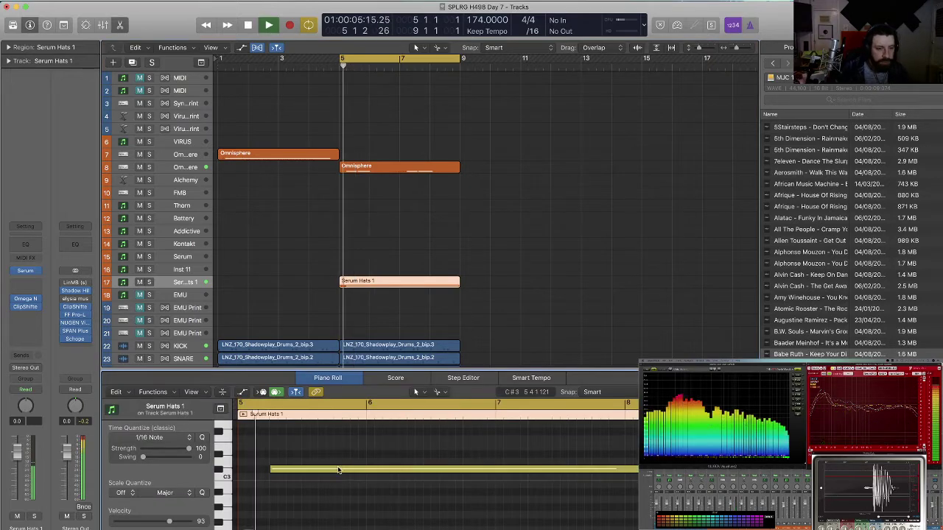
{"action": "key", "text": "e"}
{"action": "left_click", "coordinate": [353, 322]}
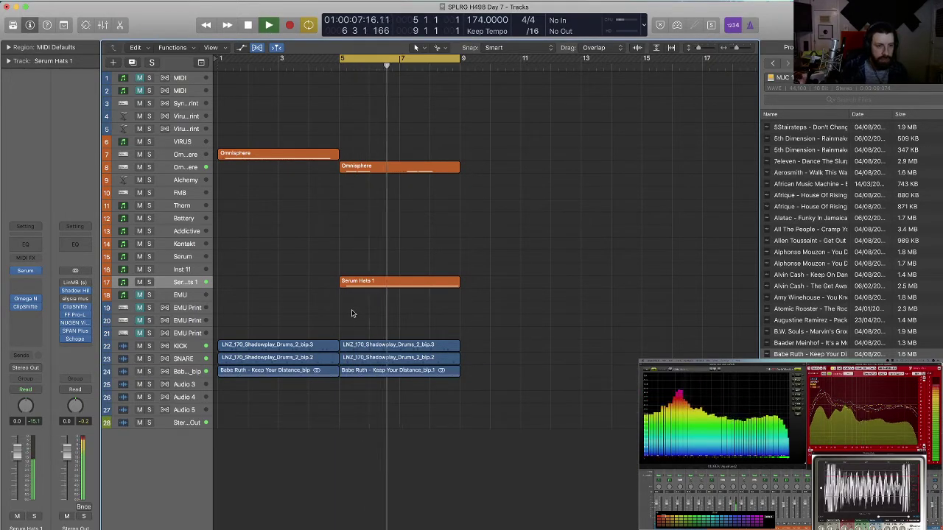
{"action": "key", "text": "Return"}
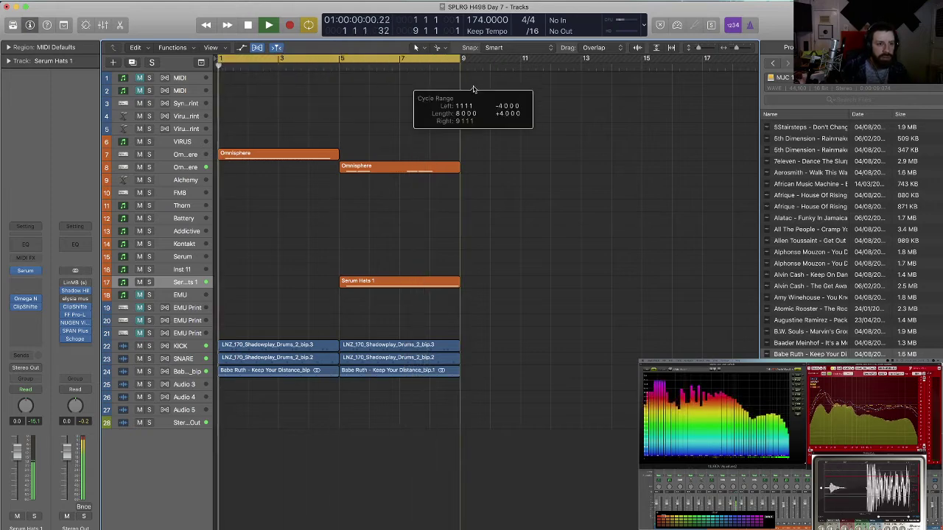
{"action": "key", "text": "space"}
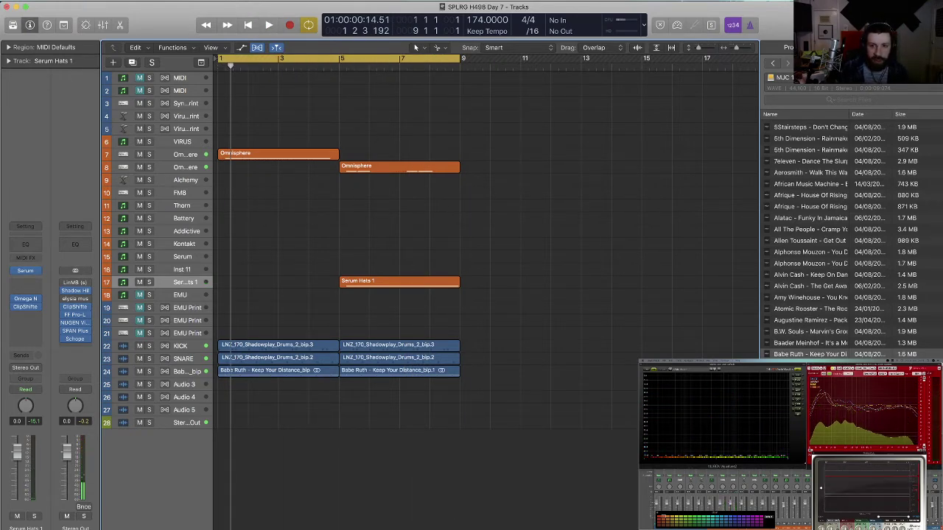
Hide the file browser and load the Classic Sweep 2 pad preset into Alchemy on the Alchemy track.
{"action": "key", "text": "f"}
{"action": "left_click", "coordinate": [200, 184]}
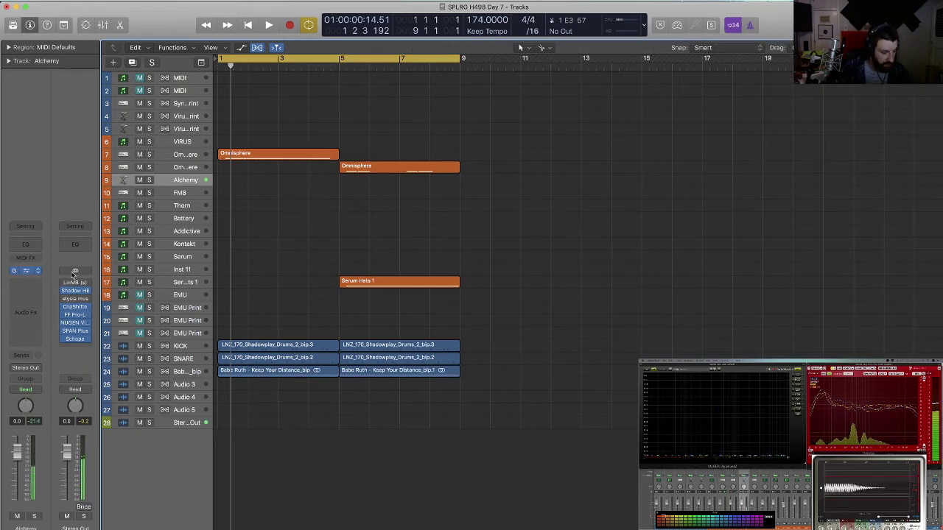
{"action": "key", "text": "v"}
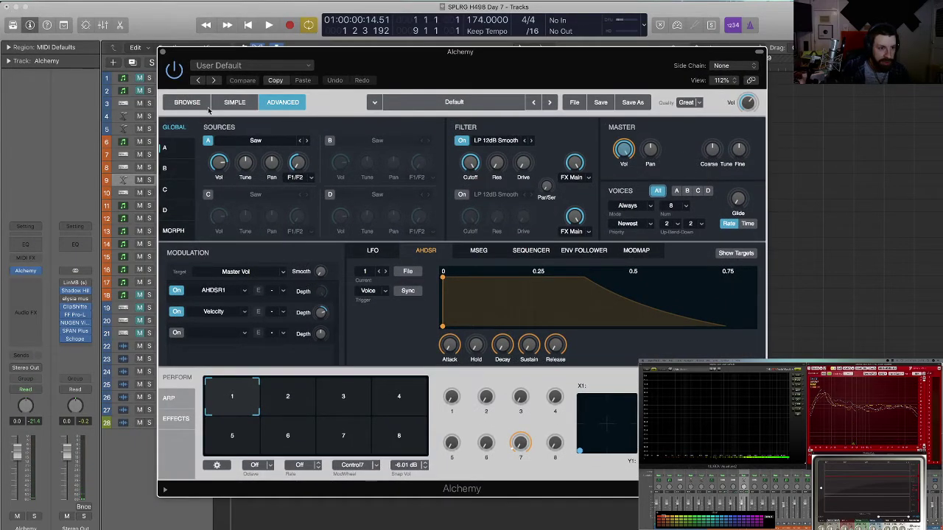
{"action": "left_click", "coordinate": [200, 104]}
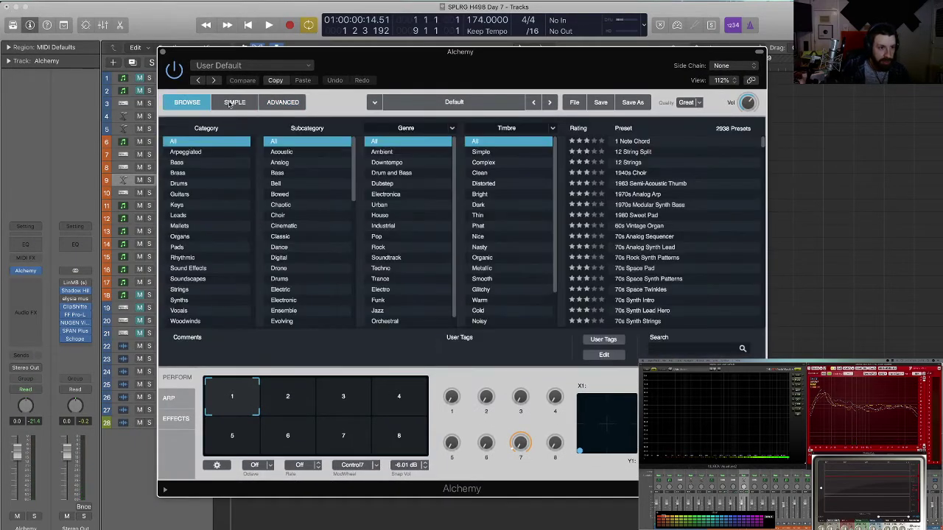
{"action": "left_click", "coordinate": [206, 215]}
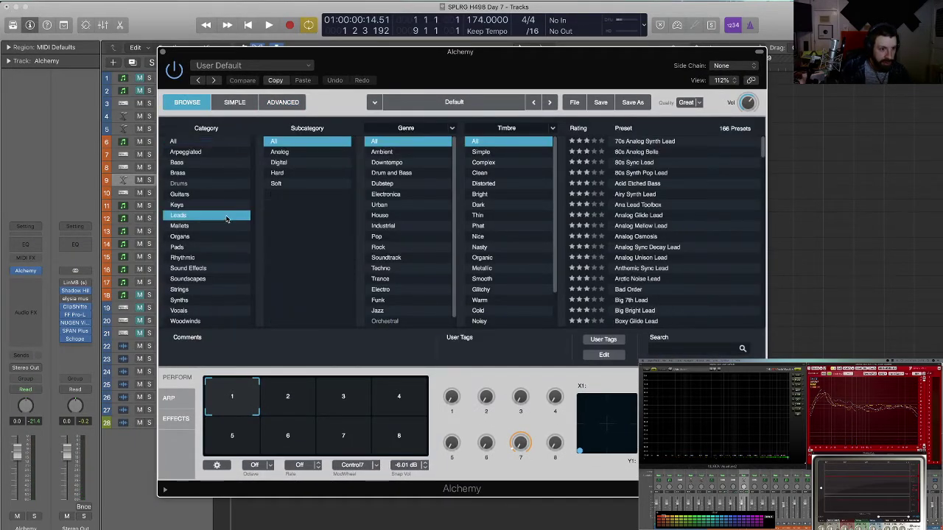
{"action": "left_click", "coordinate": [173, 140]}
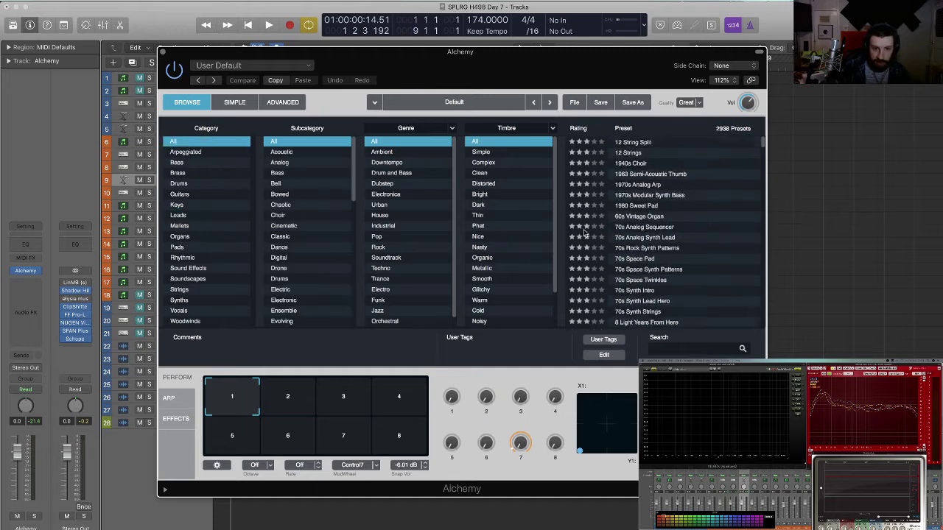
{"action": "scroll", "coordinate": [625, 254], "scroll_direction": "down", "scroll_amount": 10}
{"action": "scroll", "coordinate": [624, 254], "scroll_direction": "down", "scroll_amount": 10}
{"action": "left_click", "coordinate": [659, 246]}
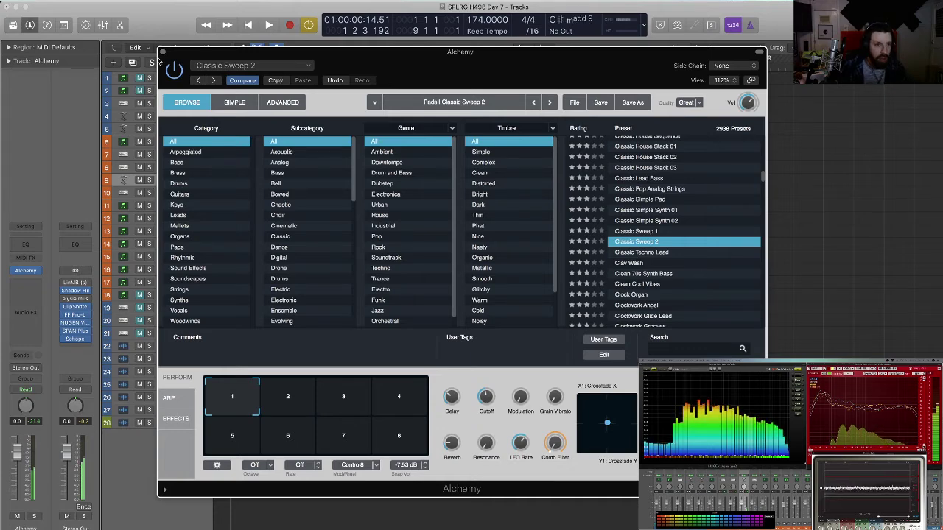
{"action": "key", "text": "super+w"}
Insert FF Pro-Q 3 on the Alchemy track and add a low-shelf cut at about 154 Hz and -16 dB.
{"action": "left_click", "coordinate": [28, 309]}
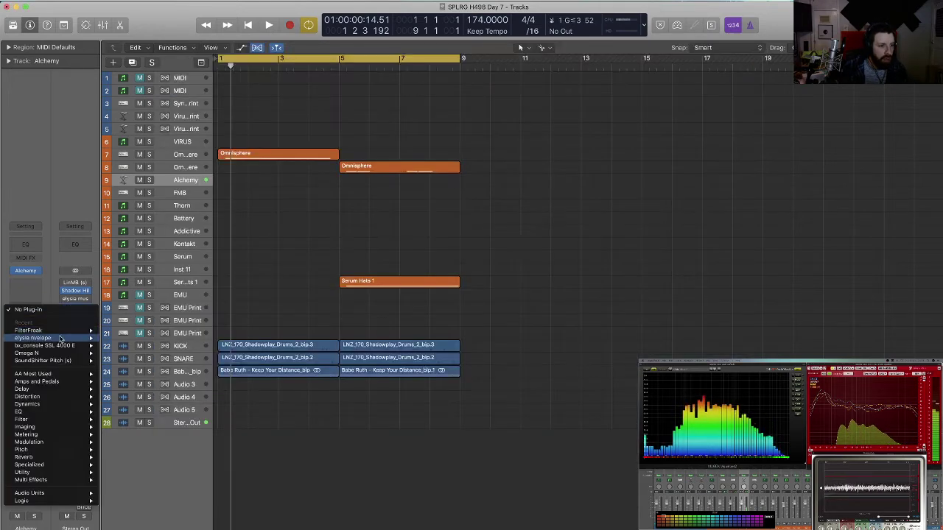
{"action": "mouse_move", "coordinate": [78, 374]}
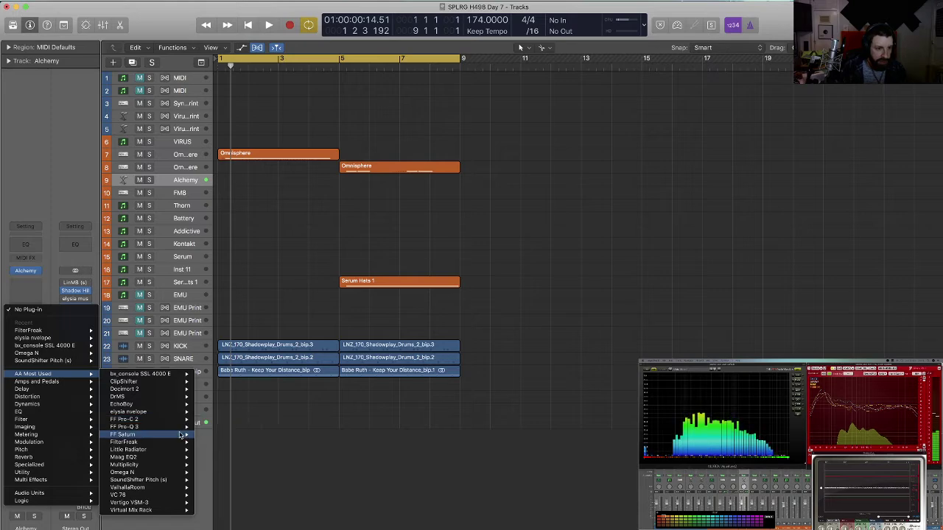
{"action": "mouse_move", "coordinate": [185, 427]}
{"action": "left_click", "coordinate": [221, 427]}
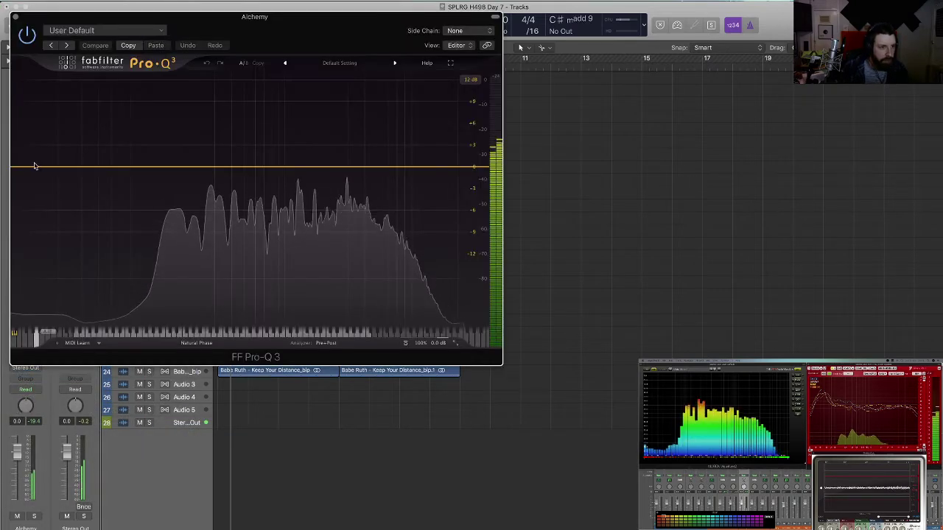
{"action": "left_click_drag", "start_coordinate": [35, 166], "coordinate": [176, 226]}
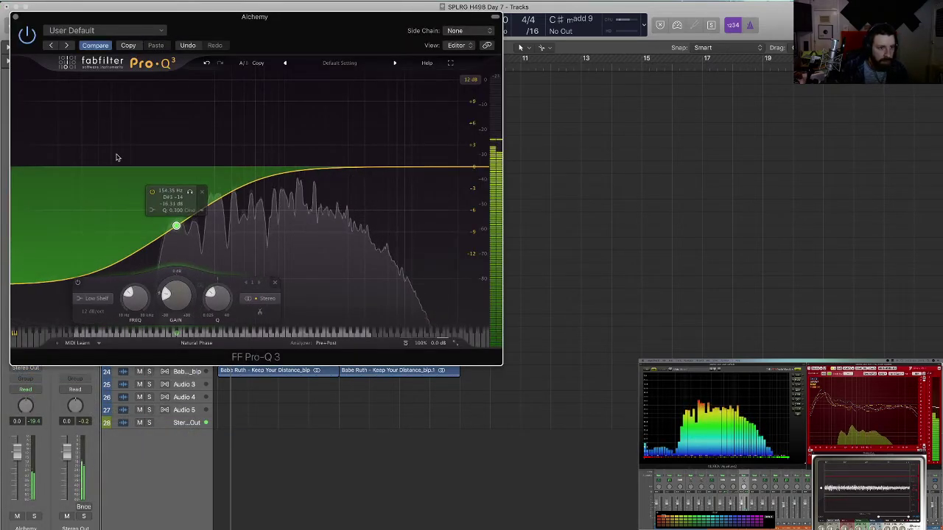
Close the Alchemy track's EQ, record an Alchemy pad part across bars 1 to 9, and play it back with the beat.
{"action": "left_click", "coordinate": [15, 16]}
{"action": "key", "text": "r"}
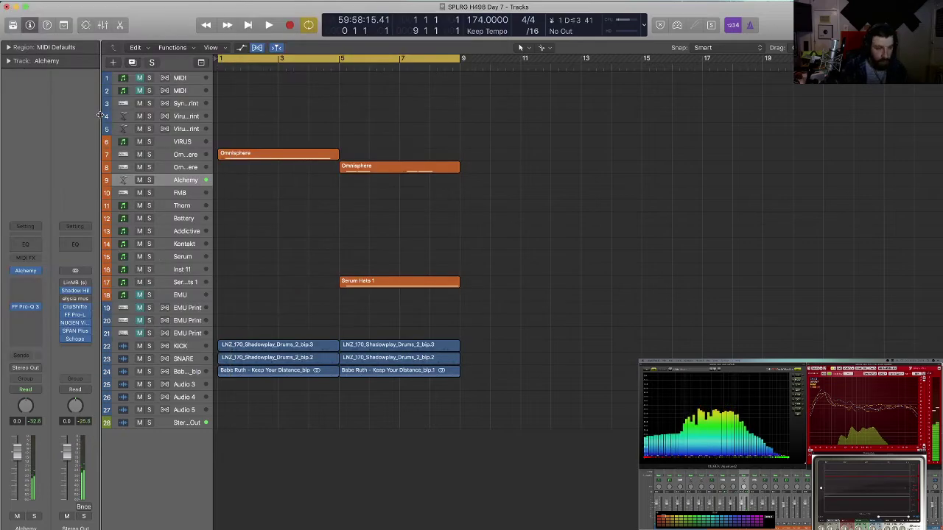
{"action": "key", "text": "space"}
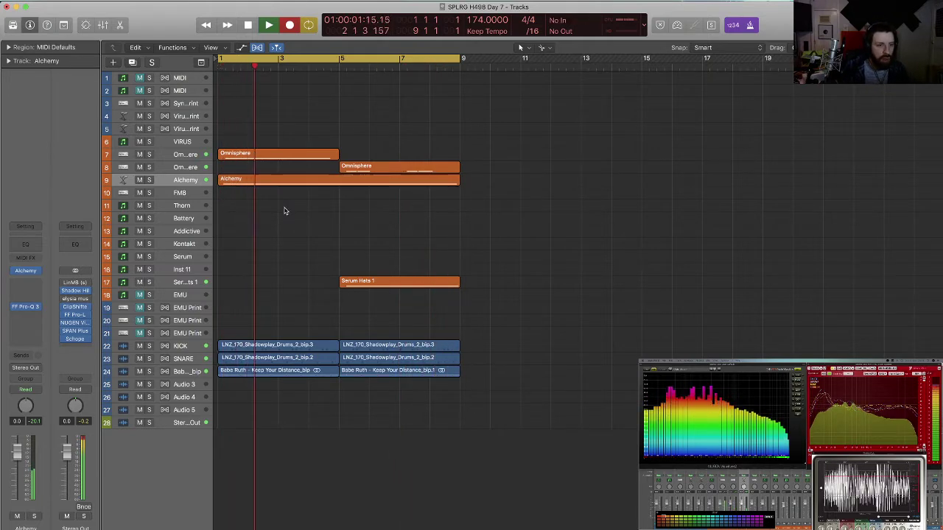
{"action": "key", "text": "super+Left"}
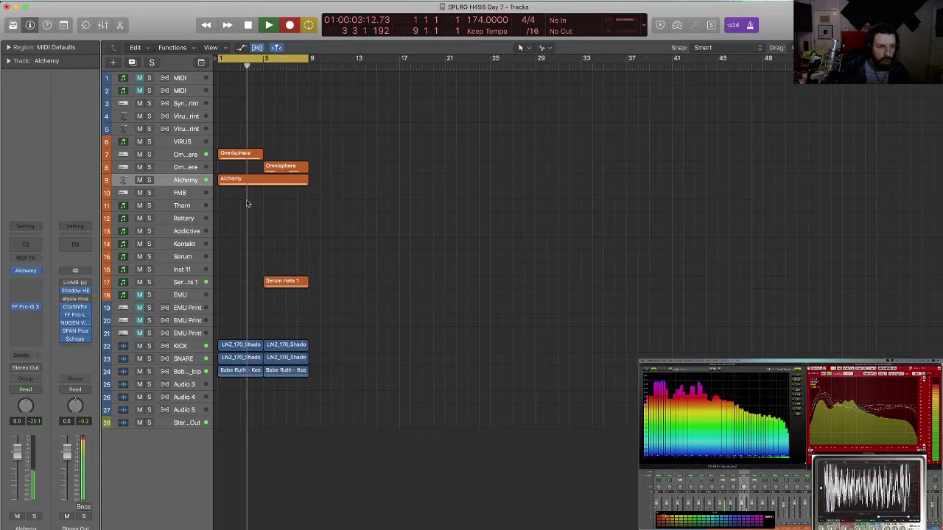
{"action": "key", "text": "space"}
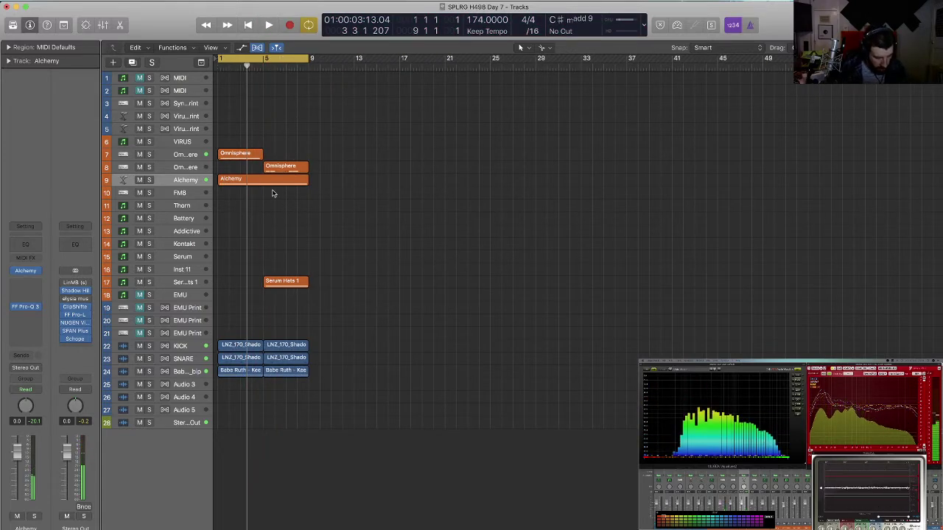
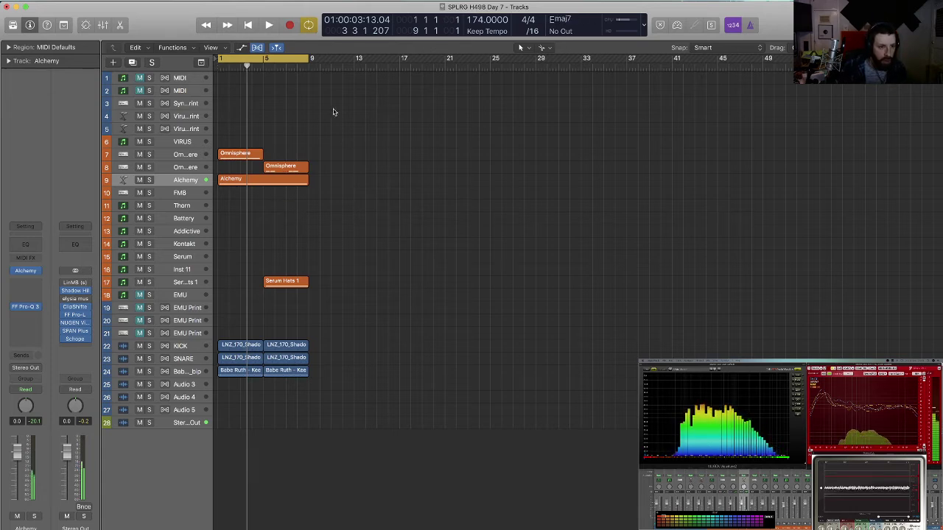
Turn off cycling, record a second Alchemy part from bar 9 to bar 17, and briefly check its notes.
{"action": "left_click", "coordinate": [295, 58]}
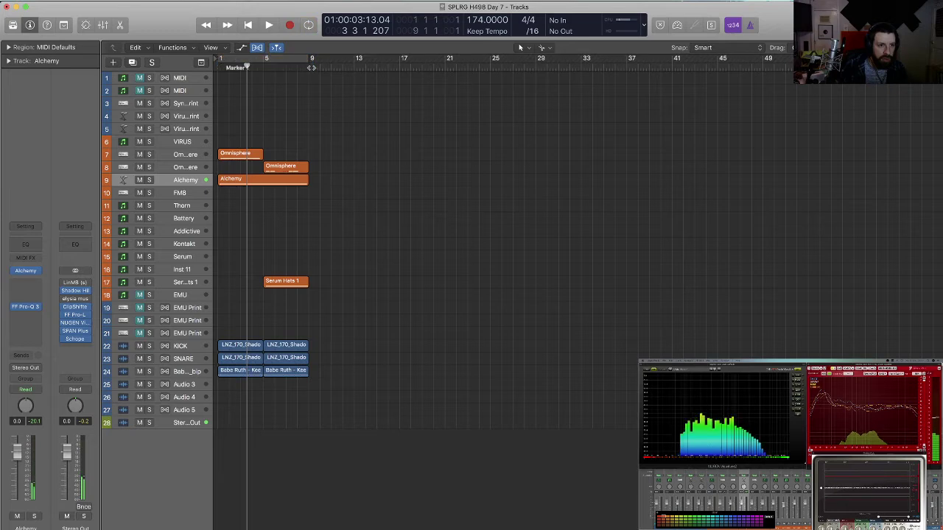
{"action": "left_click", "coordinate": [310, 66]}
{"action": "key", "text": "r"}
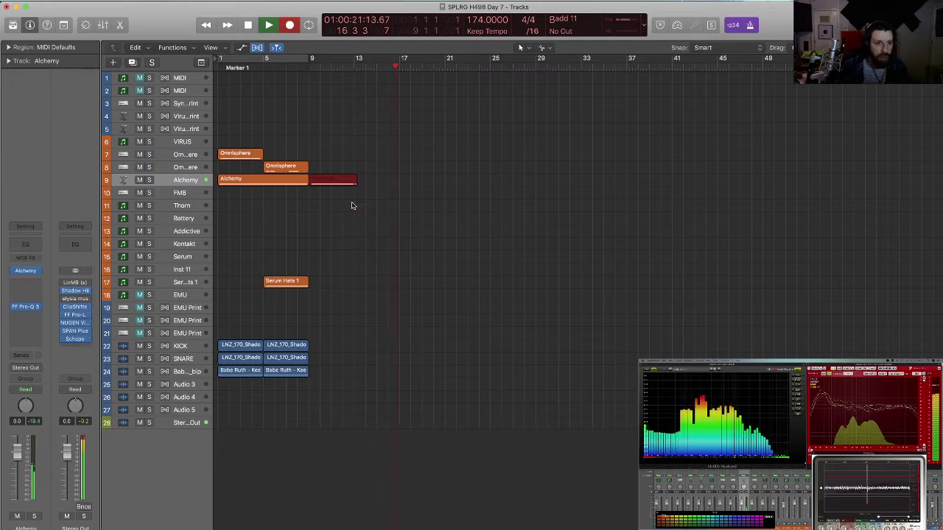
{"action": "key", "text": "space"}
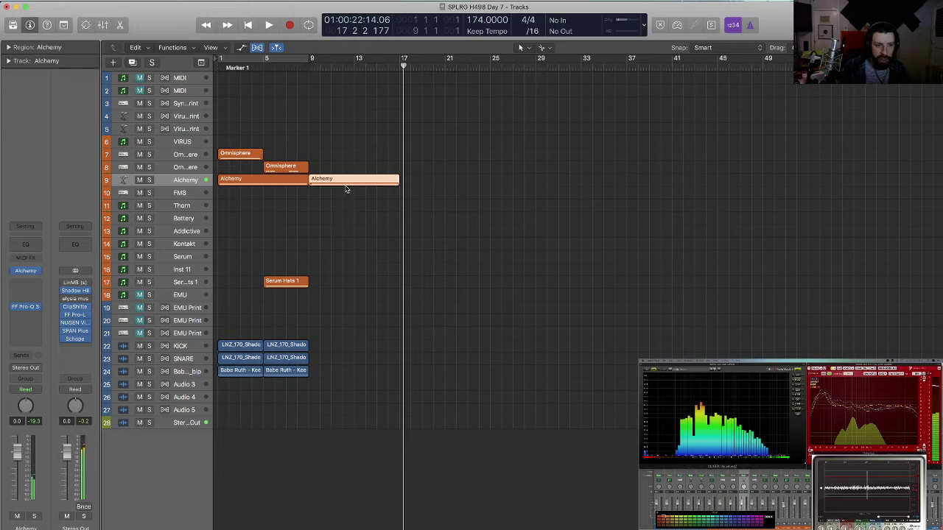
{"action": "key", "text": "p"}
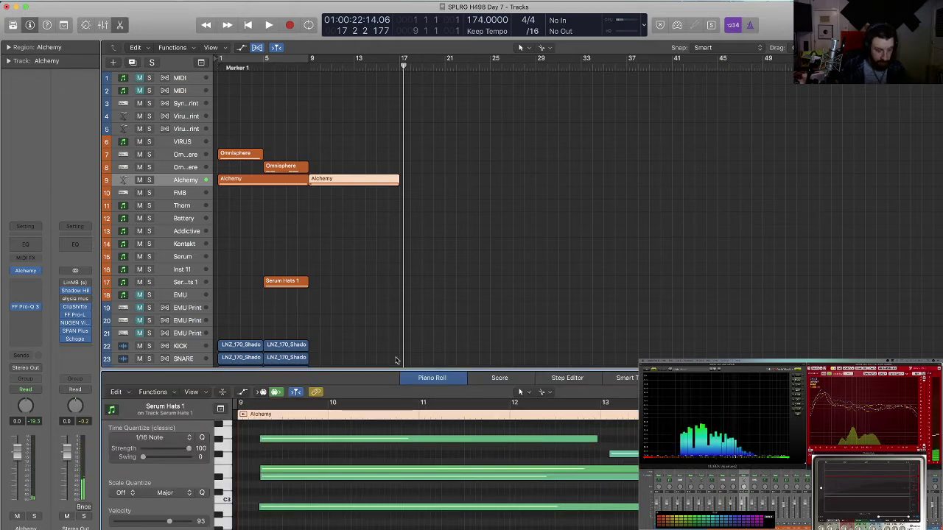
{"action": "key", "text": "p"}
{"action": "left_click", "coordinate": [320, 220]}
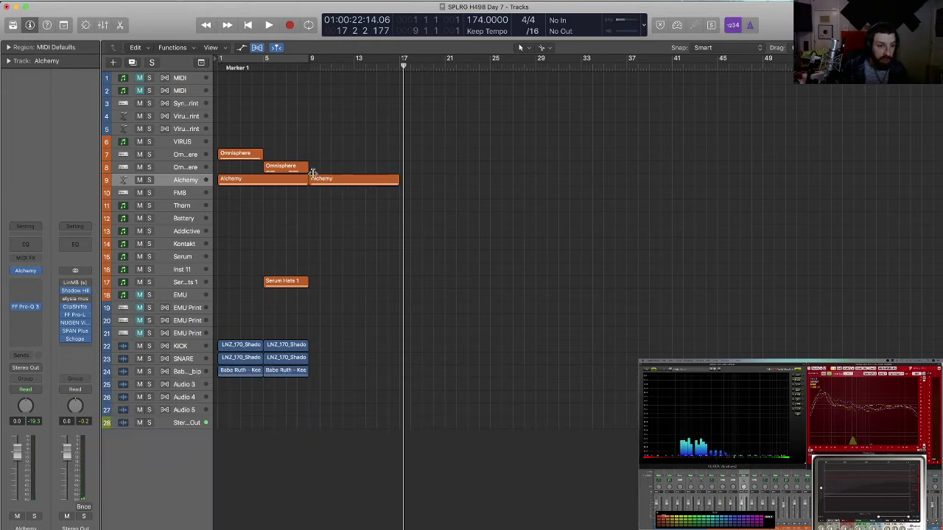
Copy the Omnisphere, Serum Hats 1, kick, snare and Babe Ruth regions from bars 1 to 9 to bar 9.
{"action": "mouse_move", "coordinate": [321, 169]}
{"action": "left_mouse_down"}
{"action": "mouse_move", "coordinate": [238, 153]}
{"action": "mouse_move", "coordinate": [322, 156]}
{"action": "mouse_move", "coordinate": [325, 168]}
{"action": "left_mouse_up"}
{"action": "left_click_drag", "start_coordinate": [344, 268], "coordinate": [320, 378]}
{"action": "key", "text": "space"}
{"action": "left_click_drag", "start_coordinate": [451, 392], "coordinate": [277, 248]}
{"action": "key", "text": "space"}
Select all regions and move the whole 16-bar arrangement from bar 1 to bar 49.
{"action": "key", "text": "super+a"}
{"action": "key", "text": "super+Left"}
{"action": "key", "text": "super+Left"}
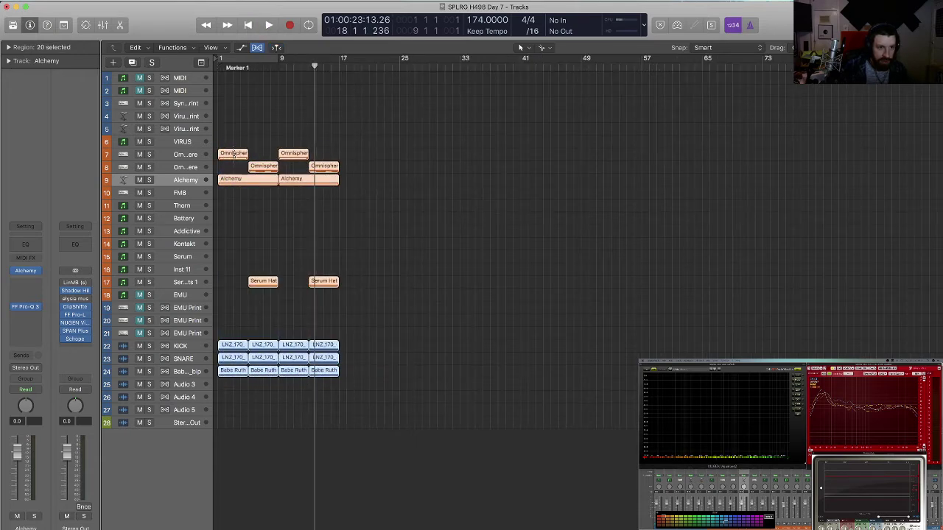
{"action": "left_click_drag", "start_coordinate": [228, 180], "coordinate": [411, 180]}
Copy both Alchemy regions from bar 49 to bar 1, repeat the pair twice to fill up to bar 49, and play from the start.
{"action": "left_click", "coordinate": [414, 200]}
{"action": "left_click_drag", "start_coordinate": [469, 200], "coordinate": [413, 182]}
{"action": "left_click_drag", "start_coordinate": [412, 182], "coordinate": [225, 176]}
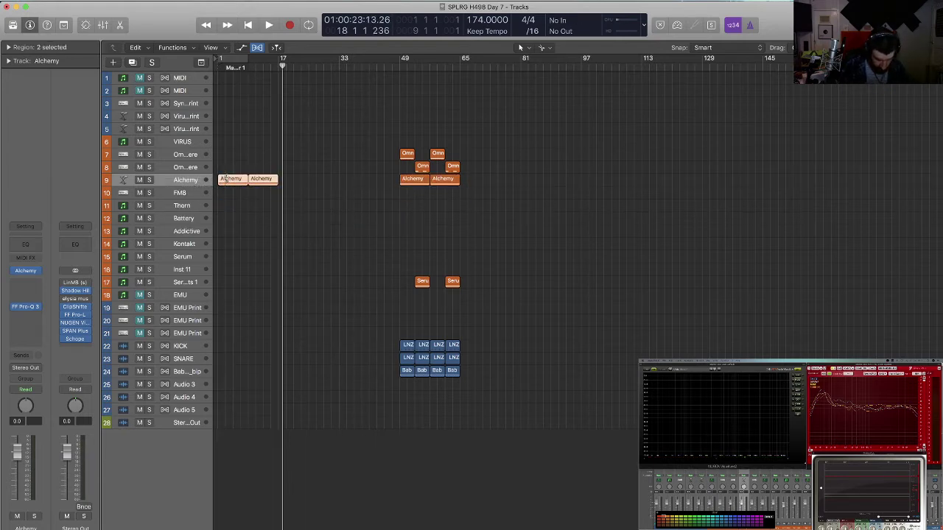
{"action": "key", "text": "super+r"}
{"action": "key", "text": "super+r"}
{"action": "key", "text": "Return"}
{"action": "key", "text": "space"}
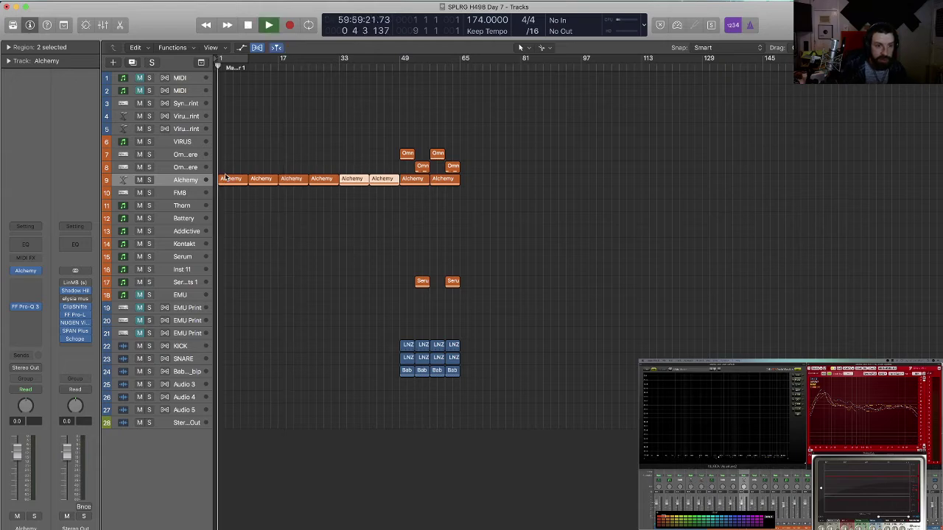
Copy the full bar 49 to 65 section to bar 65, and copy the kick, snare and Babe Ruth regions to bars 17 to 49.
{"action": "left_click_drag", "start_coordinate": [496, 400], "coordinate": [410, 136]}
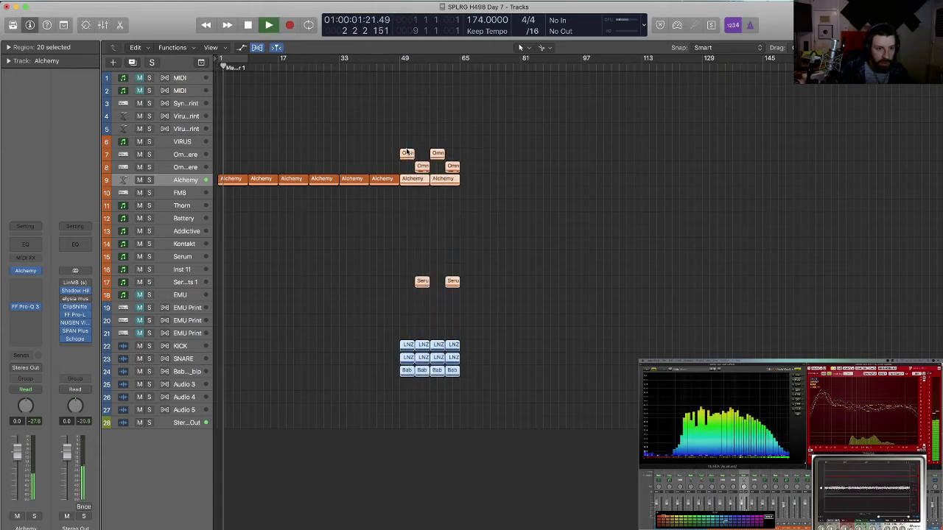
{"action": "left_click_drag", "start_coordinate": [452, 166], "coordinate": [466, 174]}
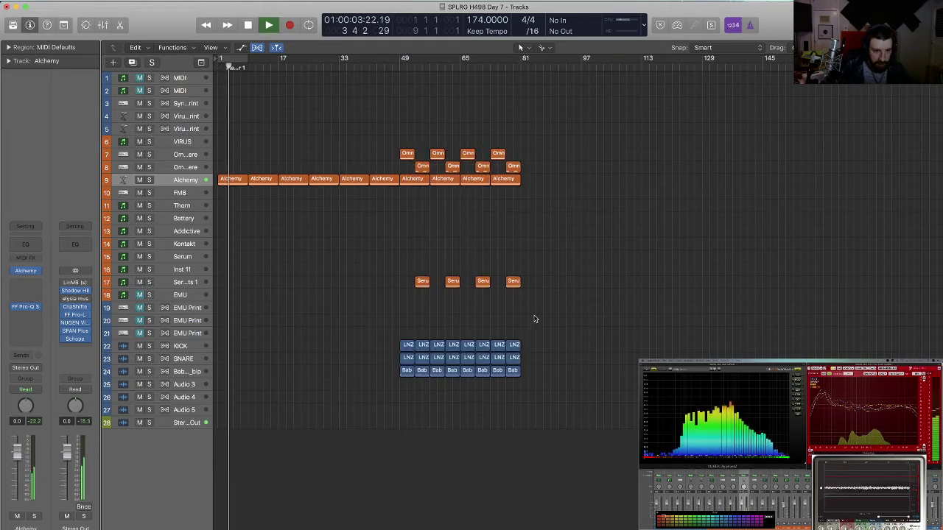
{"action": "left_click_drag", "start_coordinate": [546, 385], "coordinate": [285, 344]}
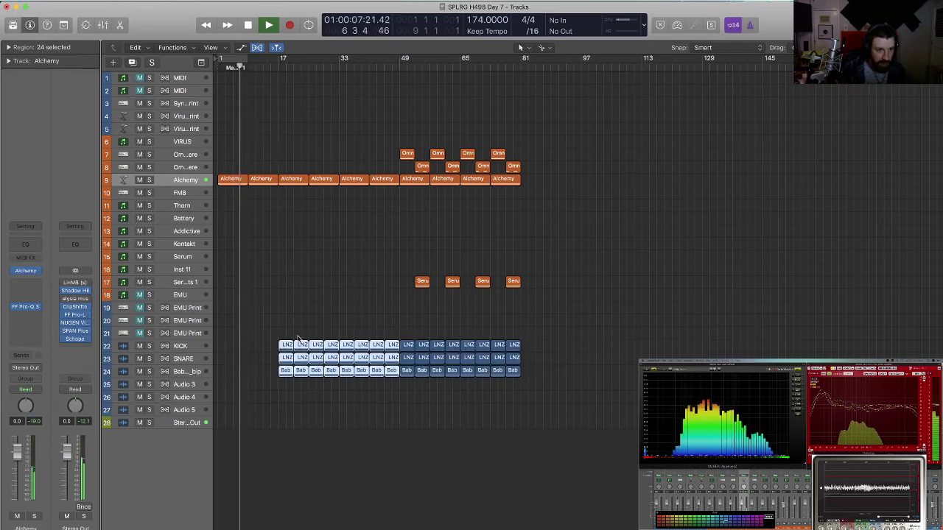
{"action": "left_click", "coordinate": [382, 392]}
Split the kick, snare and Babe Ruth regions just after bar 48 and delete the pieces leading up to bar 49.
{"action": "key", "text": "super+Right"}
{"action": "key", "text": "super+Right"}
{"action": "key", "text": "super+Right"}
{"action": "key", "text": "super+Right"}
{"action": "key", "text": "super+Right"}
{"action": "key", "text": "super+Right"}
{"action": "key", "text": "super+Down"}
{"action": "key", "text": "super+Down"}
{"action": "key", "text": "super+Down"}
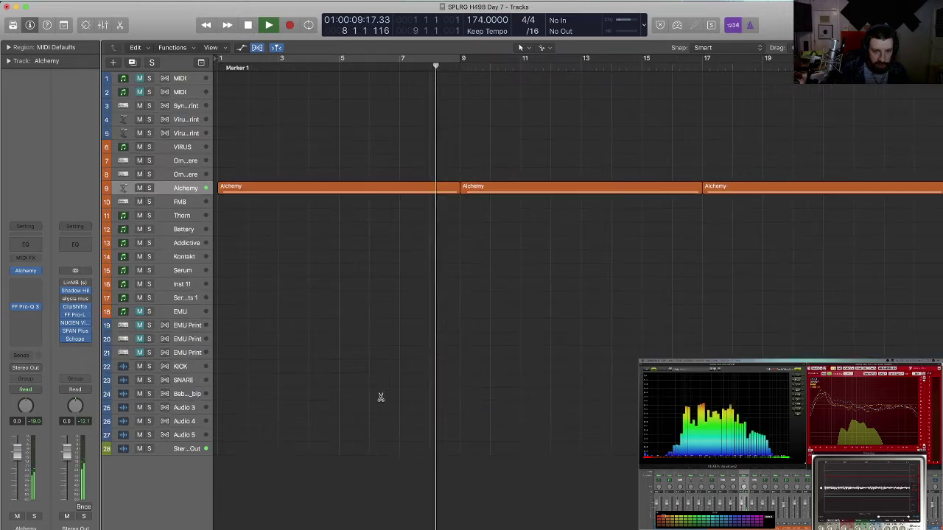
{"action": "scroll", "coordinate": [379, 397], "scroll_direction": "right", "scroll_amount": 15}
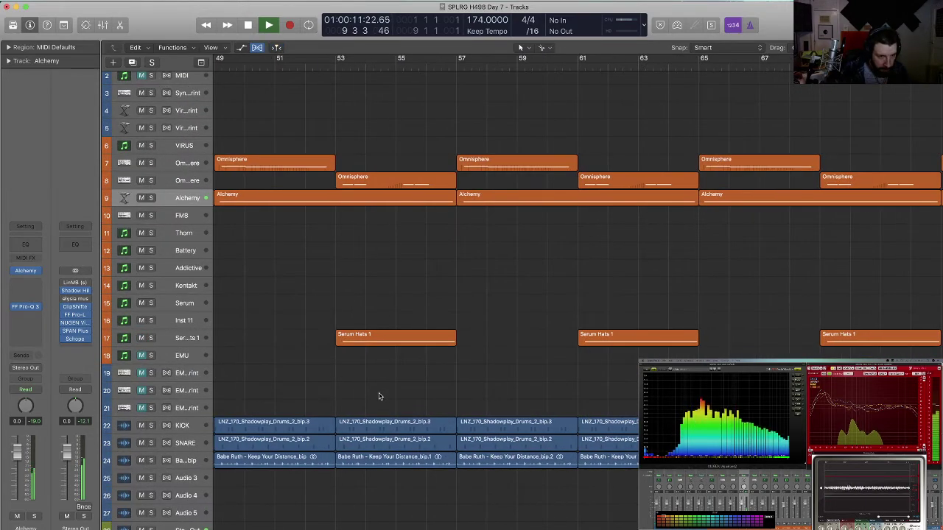
{"action": "scroll", "coordinate": [378, 393], "scroll_direction": "left", "scroll_amount": 5}
{"action": "left_click_drag", "start_coordinate": [558, 489], "coordinate": [553, 424]}
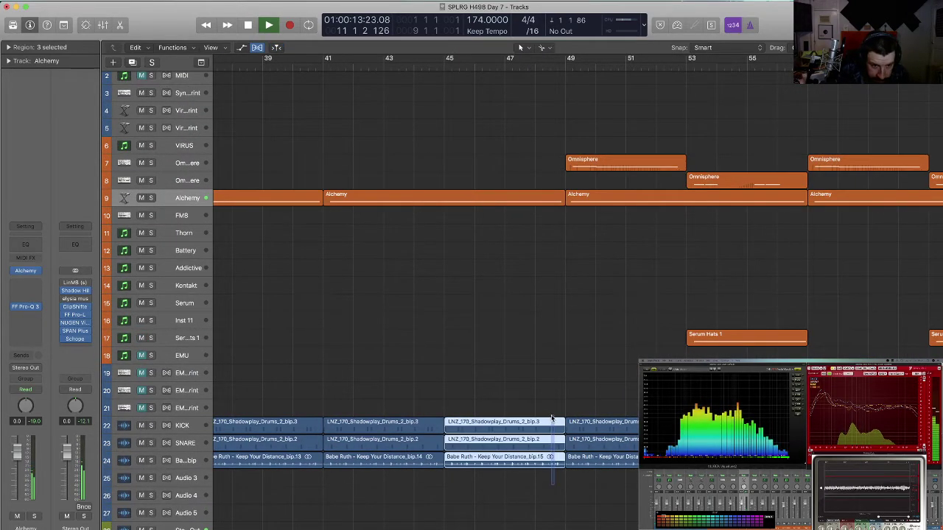
{"action": "left_click", "coordinate": [540, 440], "text": "super"}
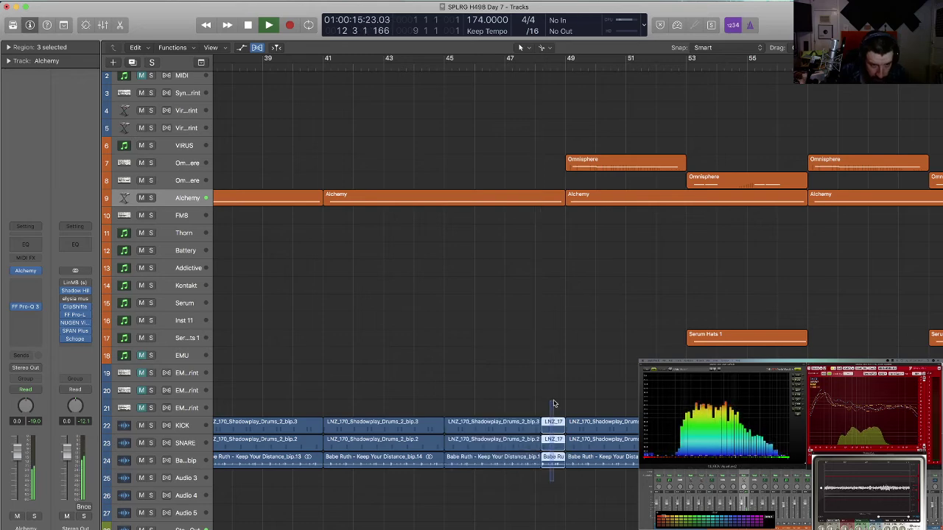
{"action": "key", "text": "Delete"}
Trim the end of the Babe Ruth region just after bar 48 to be slightly shorter than the kick and snare.
{"action": "key", "text": "super+Right"}
{"action": "key", "text": "super+Right"}
{"action": "key", "text": "super+Right"}
{"action": "key", "text": "super+Down"}
{"action": "key", "text": "super+Down"}
{"action": "key", "text": "super+Down"}
{"action": "scroll", "coordinate": [554, 403], "scroll_direction": "right", "scroll_amount": 7}
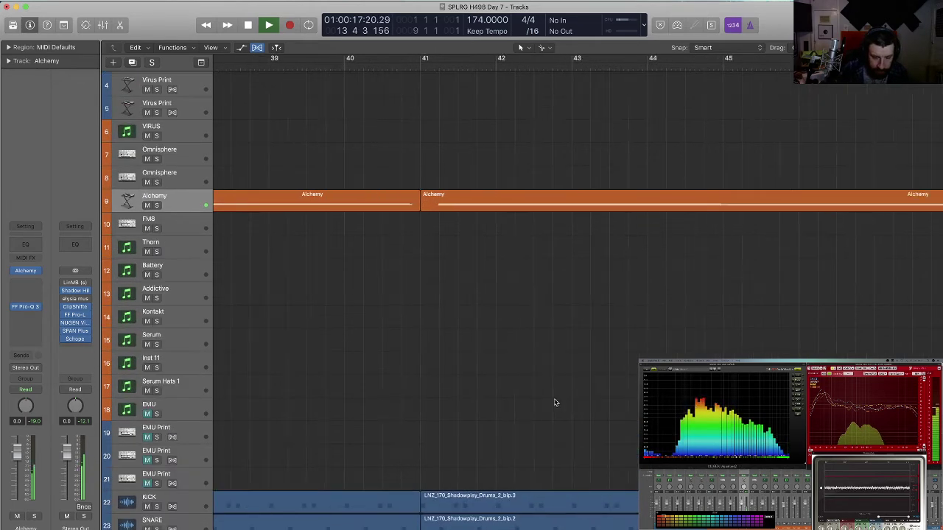
{"action": "scroll", "coordinate": [556, 403], "scroll_direction": "down", "scroll_amount": 2}
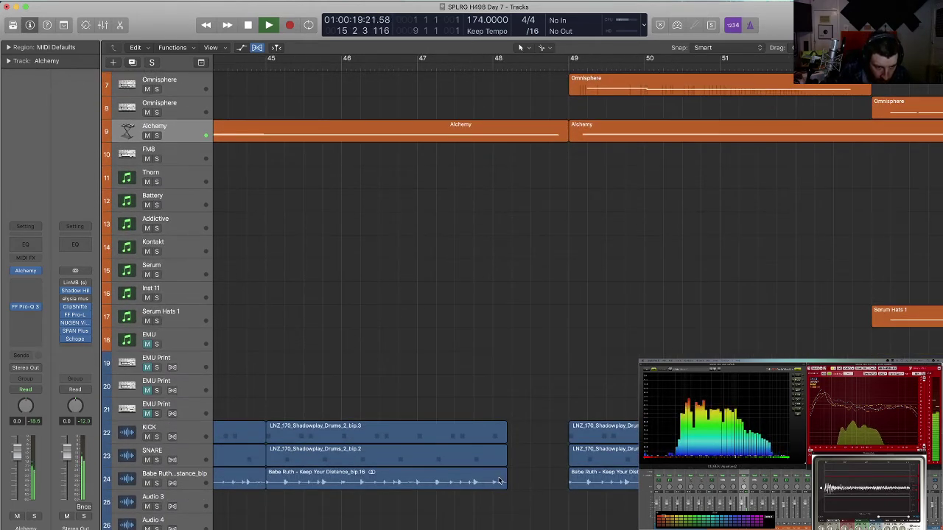
{"action": "left_click", "coordinate": [499, 481]}
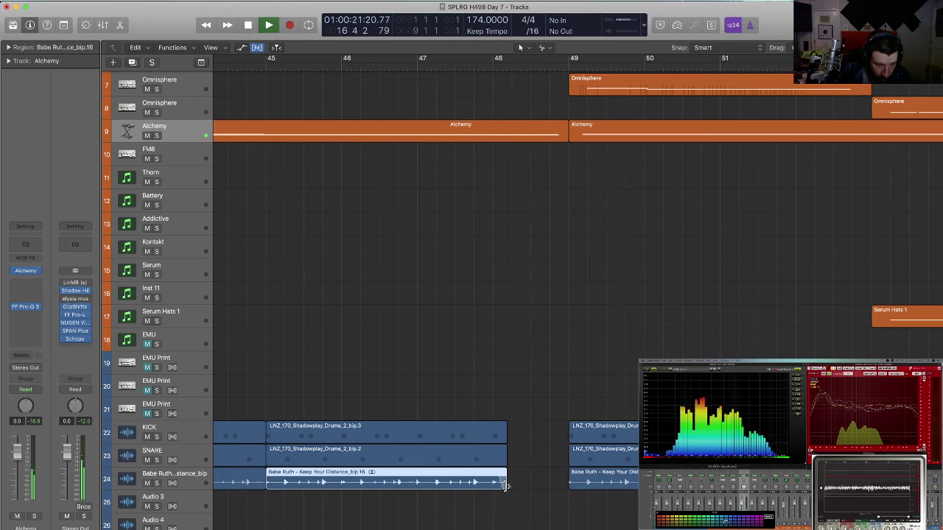
{"action": "left_click_drag", "start_coordinate": [501, 484], "coordinate": [502, 485]}
{"action": "left_click", "coordinate": [520, 458]}
Review the whole arrangement from bar 1 to bar 81 while the drum section plays, and stop playback.
{"action": "key", "text": "super+Left"}
{"action": "key", "text": "super+Up"}
{"action": "key", "text": "super+Up"}
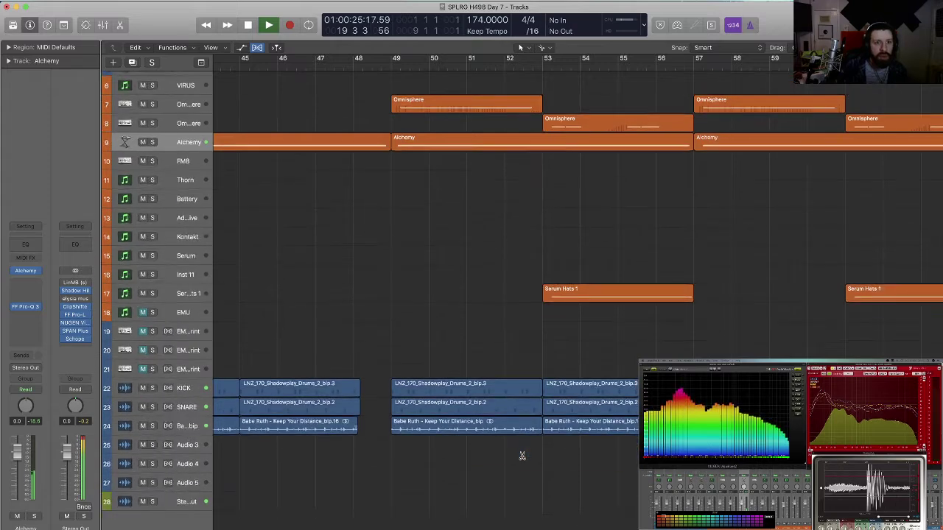
{"action": "key", "text": "super+Up"}
{"action": "key", "text": "super+Up"}
{"action": "key", "text": "super+Left"}
{"action": "key", "text": "super+Up"}
{"action": "key", "text": "super+Left"}
{"action": "key", "text": "super+Left"}
{"action": "key", "text": "super+Left"}
{"action": "key", "text": "super+Up"}
{"action": "scroll", "coordinate": [615, 416], "scroll_direction": "left", "scroll_amount": 10}
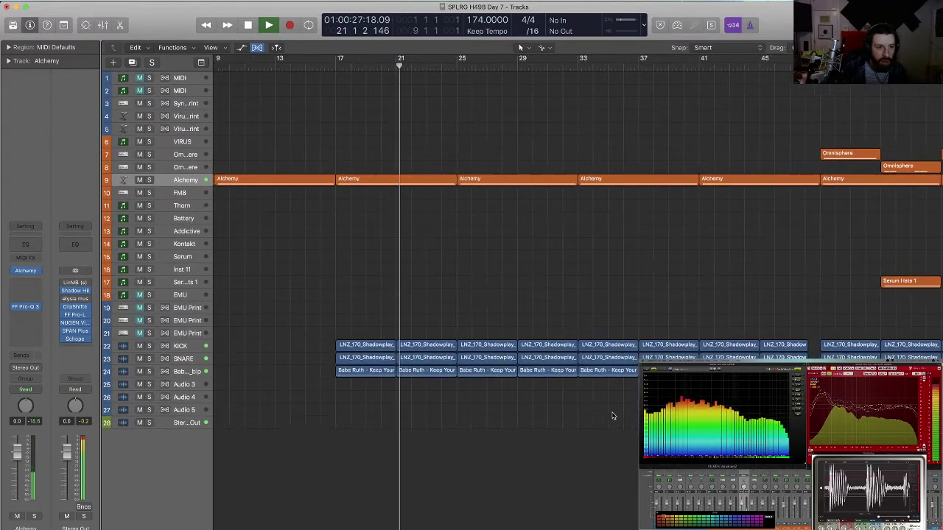
{"action": "key", "text": "super+Left"}
{"action": "key", "text": "super+Left"}
{"action": "key", "text": "super+Left"}
{"action": "key", "text": "super+Left"}
{"action": "key", "text": "super+Up"}
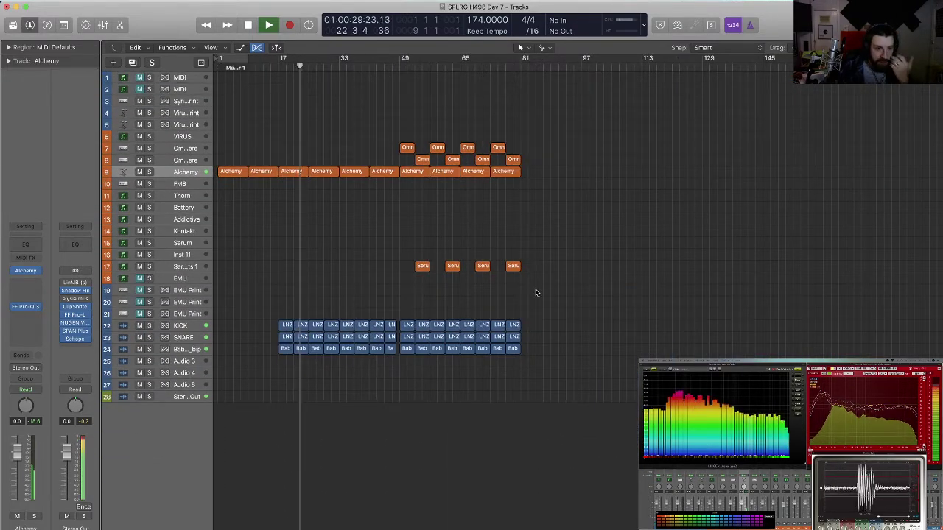
{"action": "key", "text": "space"}
Open the Thorn synth on the Thorn track, load the GLITCH Poizone sequence preset, and close the plug-in.
{"action": "left_click", "coordinate": [197, 197]}
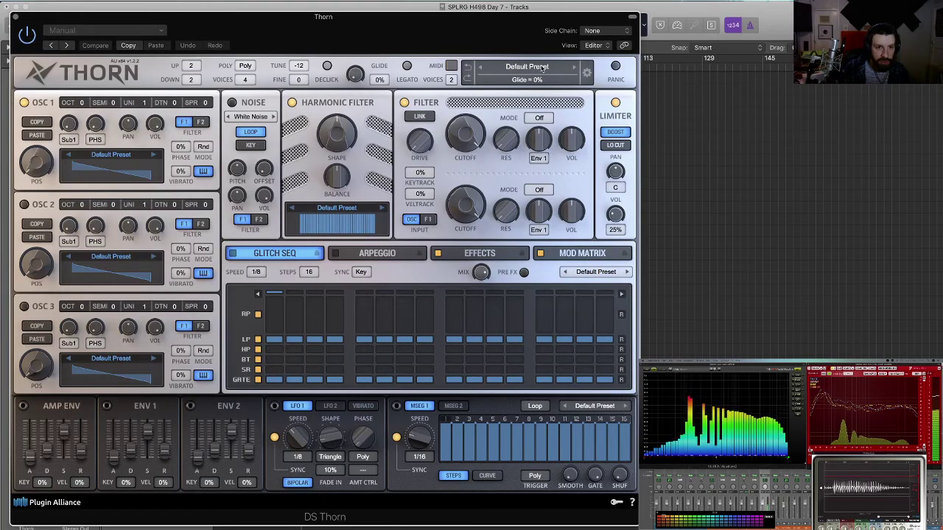
{"action": "left_click", "coordinate": [541, 67]}
{"action": "mouse_move", "coordinate": [595, 174]}
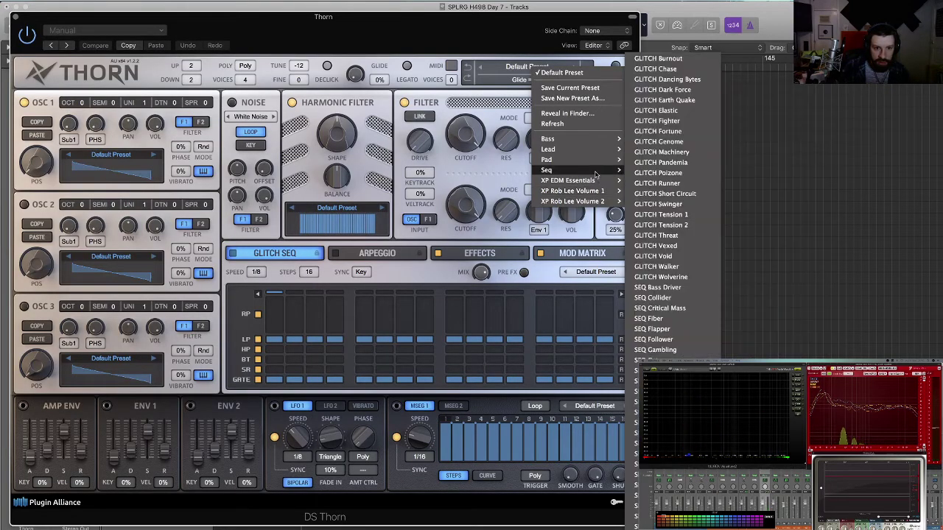
{"action": "left_click", "coordinate": [675, 172]}
{"action": "key", "text": "super+w"}
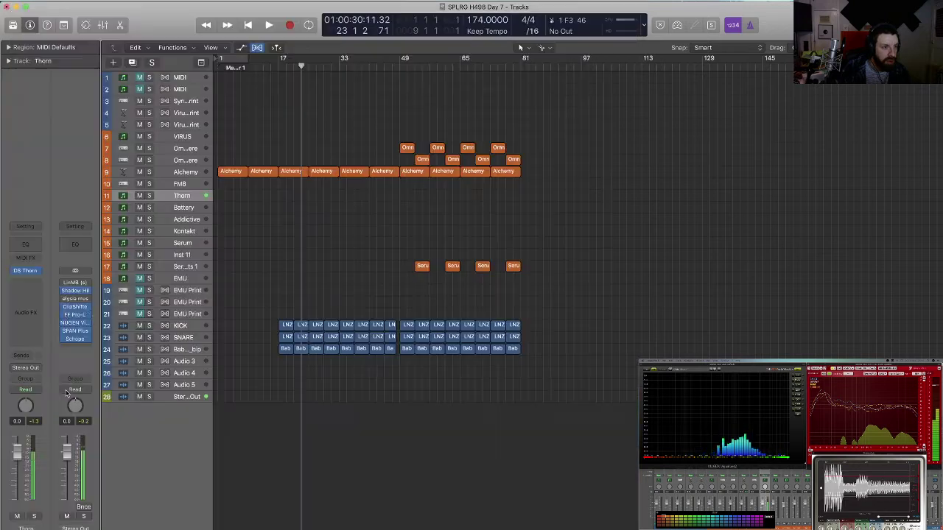
Insert ValhallaRoom on the Thorn track, set its decay to about 55.68 s, close it, and briefly play the arrangement.
{"action": "left_click", "coordinate": [25, 296]}
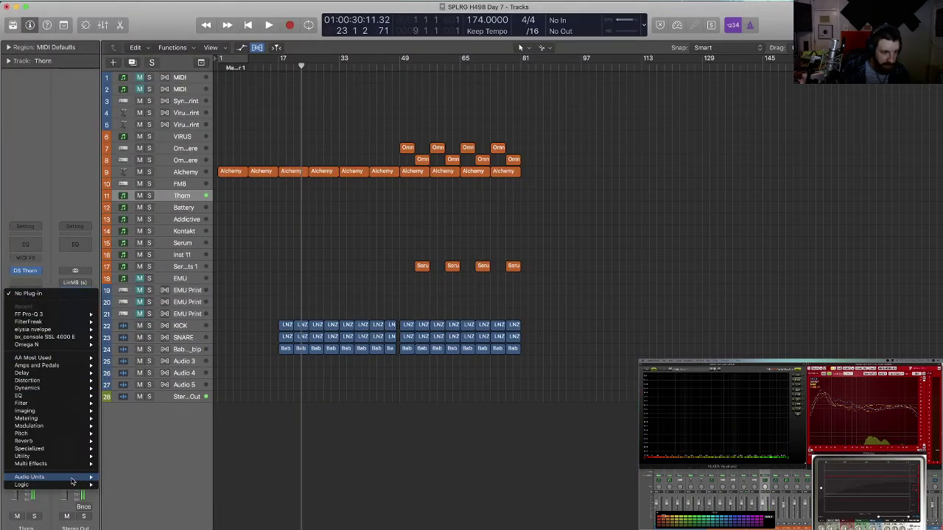
{"action": "mouse_move", "coordinate": [72, 480]}
{"action": "mouse_move", "coordinate": [196, 504]}
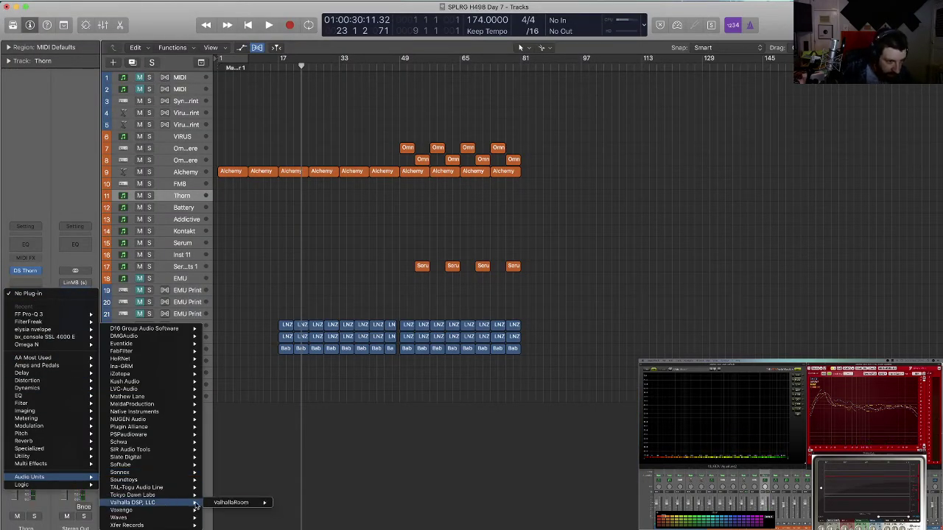
{"action": "left_click", "coordinate": [301, 506]}
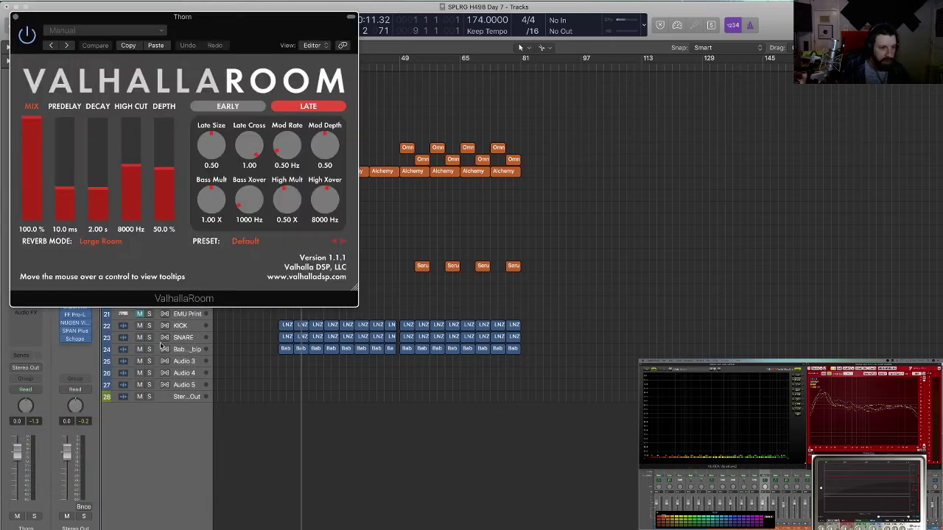
{"action": "left_click", "coordinate": [103, 137]}
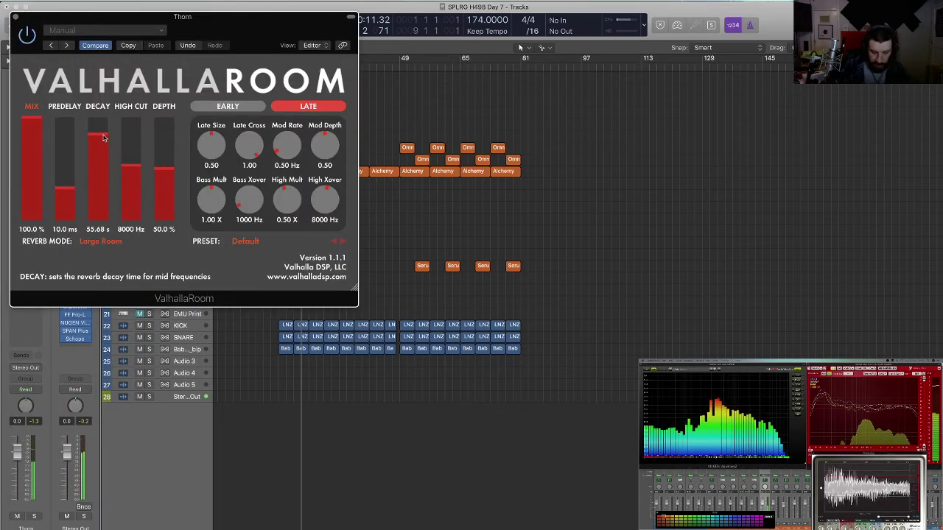
{"action": "left_click", "coordinate": [15, 16]}
{"action": "key", "text": "space"}
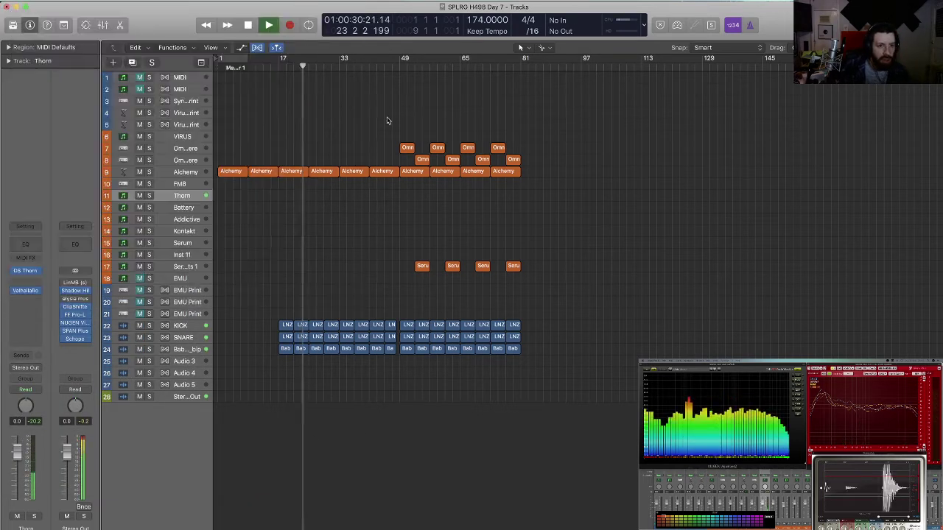
{"action": "key", "text": "space"}
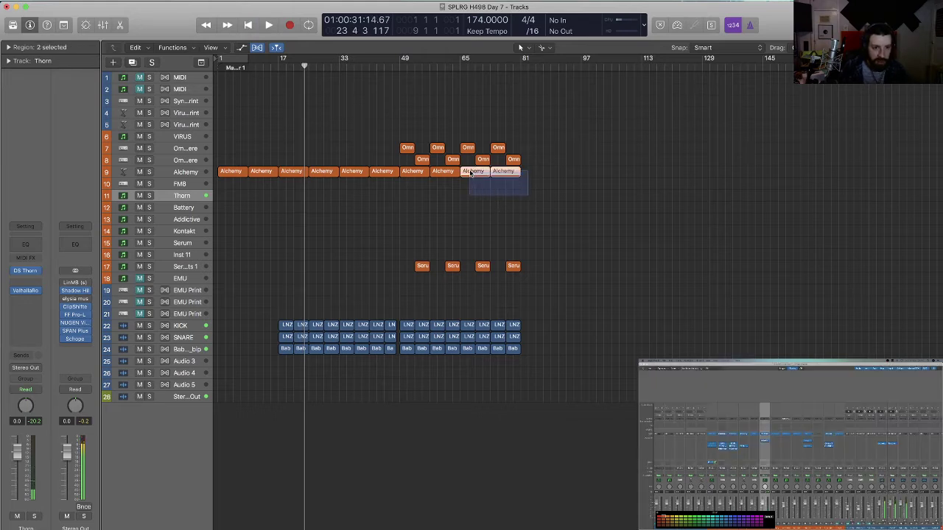
Replace the last two Alchemy regions with a Thorn part recorded from bar 65 and copied to bar 73.
{"action": "key", "text": "Delete"}
{"action": "left_click", "coordinate": [455, 66]}
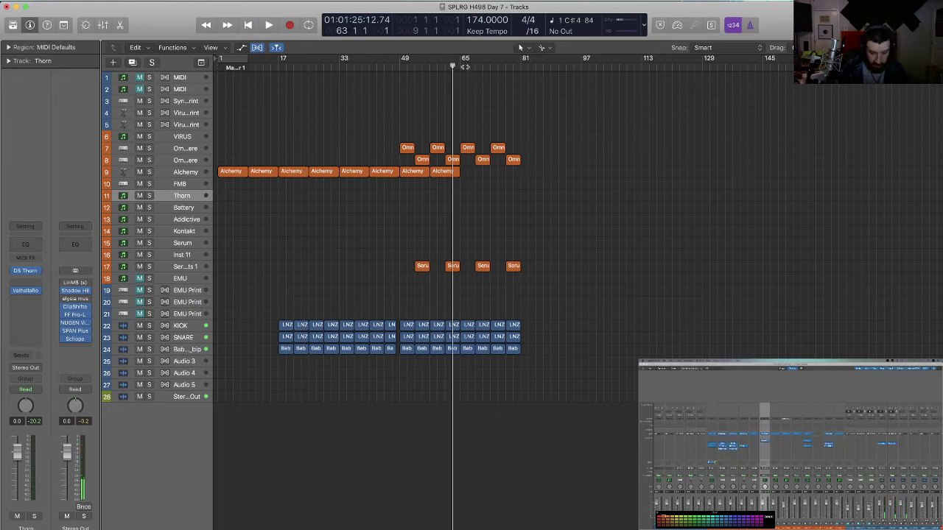
{"action": "key", "text": "space"}
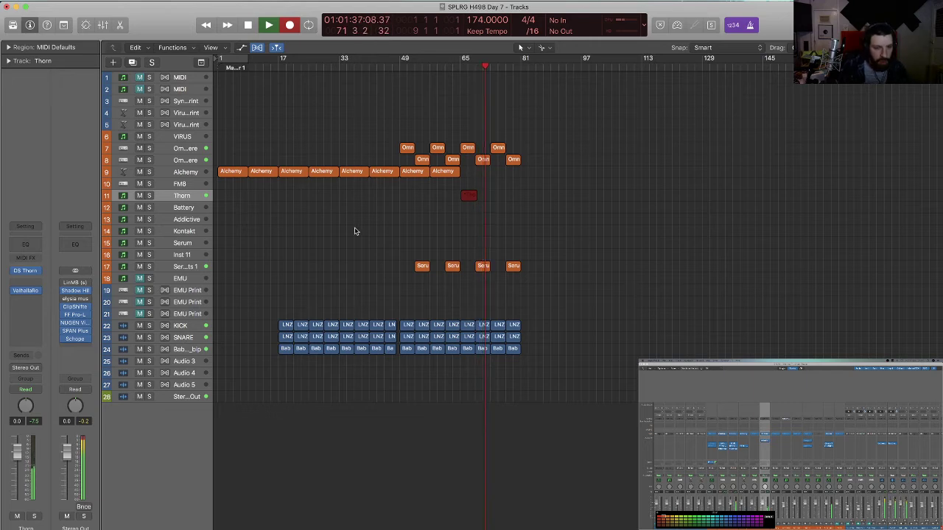
{"action": "key", "text": "space"}
{"action": "left_click_drag", "start_coordinate": [468, 197], "coordinate": [498, 201]}
Duplicate the bars 49–81 section to start at bar 81, leaving out the copied Alchemy and Thorn regions.
{"action": "left_click_drag", "start_coordinate": [547, 377], "coordinate": [405, 123]}
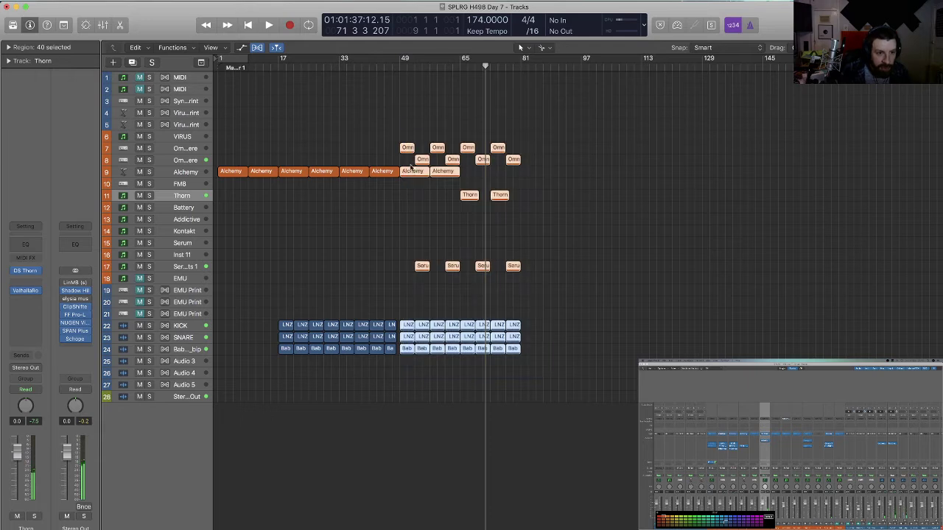
{"action": "left_click_drag", "start_coordinate": [433, 174], "coordinate": [533, 177]}
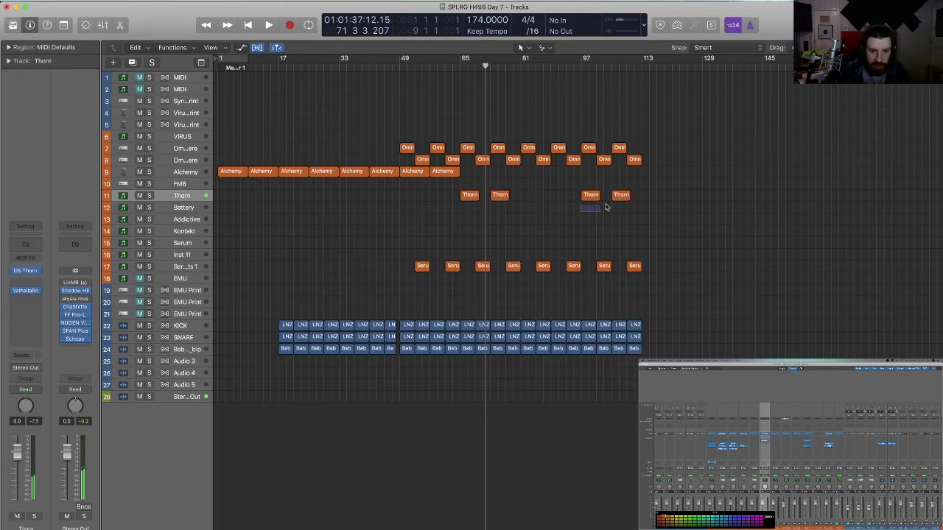
{"action": "left_click_drag", "start_coordinate": [606, 207], "coordinate": [611, 196]}
{"action": "key", "text": "Delete"}
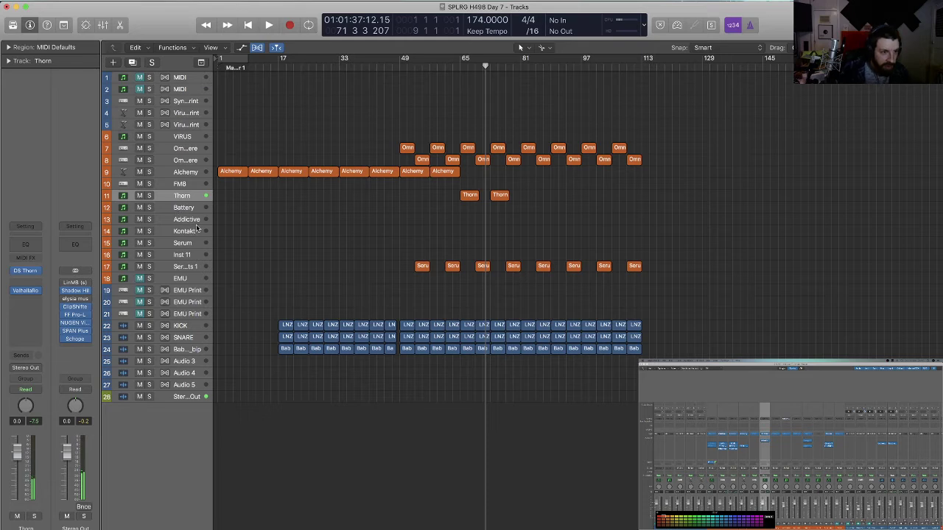
Open Serum on the Serum track, load SYNTH - Big Synth from Preset Portal Vol 3, and enable its filter.
{"action": "left_click", "coordinate": [190, 244]}
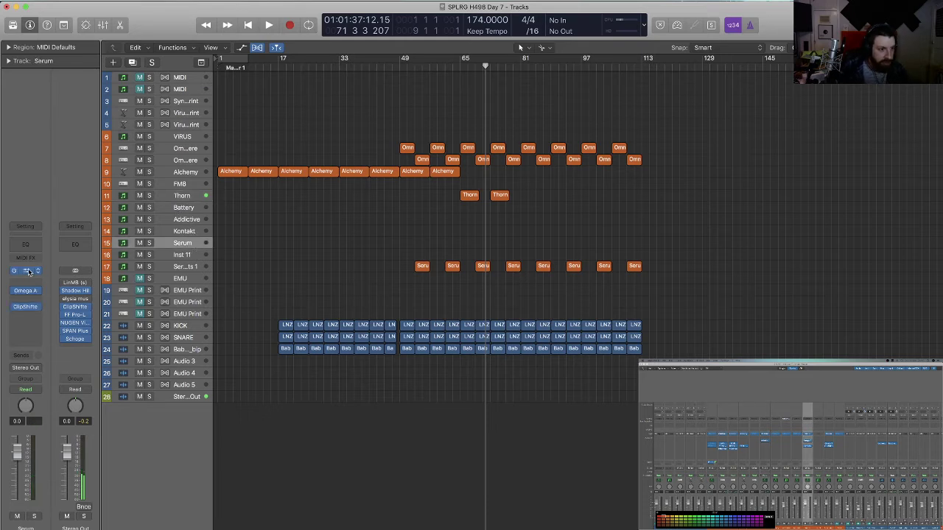
{"action": "key", "text": "v"}
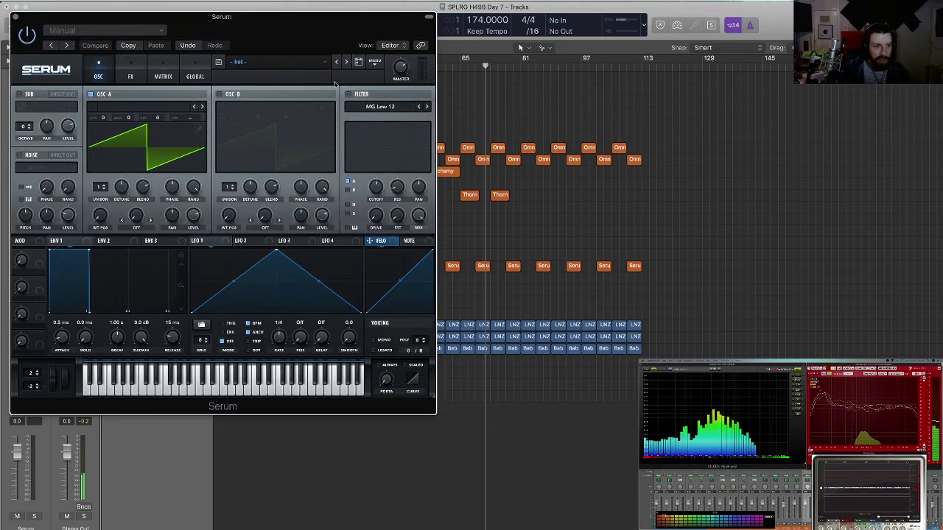
{"action": "left_click_drag", "start_coordinate": [288, 40], "coordinate": [454, 73]}
{"action": "left_click", "coordinate": [493, 95]}
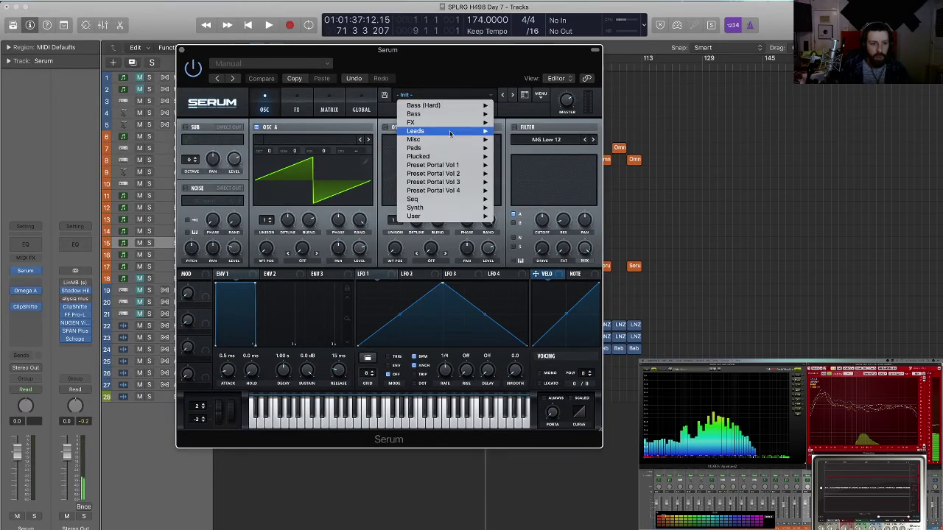
{"action": "mouse_move", "coordinate": [448, 182]}
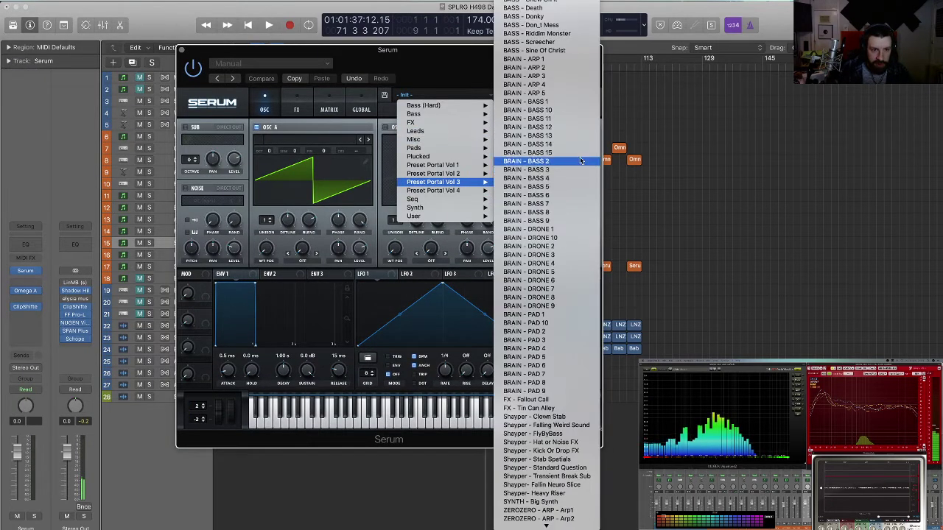
{"action": "scroll", "coordinate": [574, 301], "scroll_direction": "down", "scroll_amount": 5}
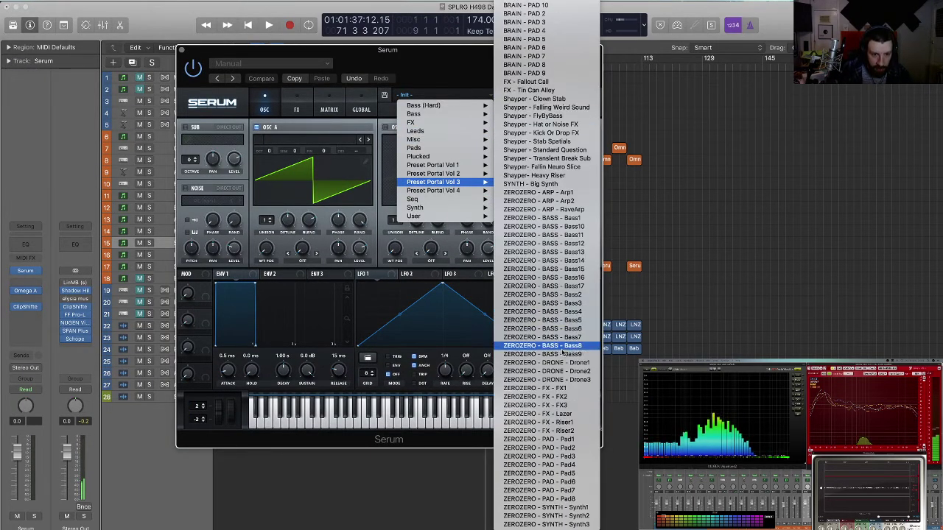
{"action": "left_click", "coordinate": [563, 188]}
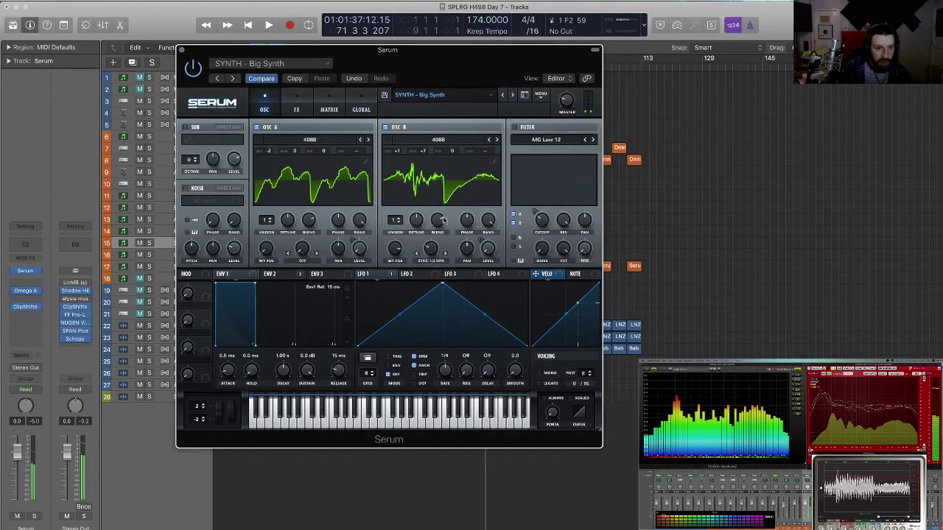
{"action": "left_click", "coordinate": [515, 129]}
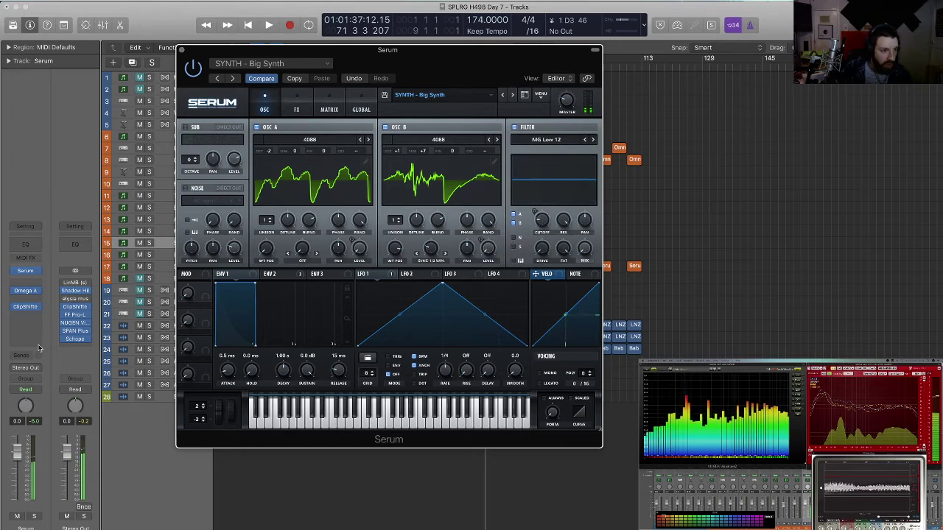
Insert FabFilter Pro-Q 3 on the Serum track with -30 dB shelf cuts, high at about 6270 Hz and low at about 247 Hz, and close both plug-ins.
{"action": "left_click", "coordinate": [27, 323]}
{"action": "mouse_move", "coordinate": [68, 353]}
{"action": "left_click", "coordinate": [114, 354]}
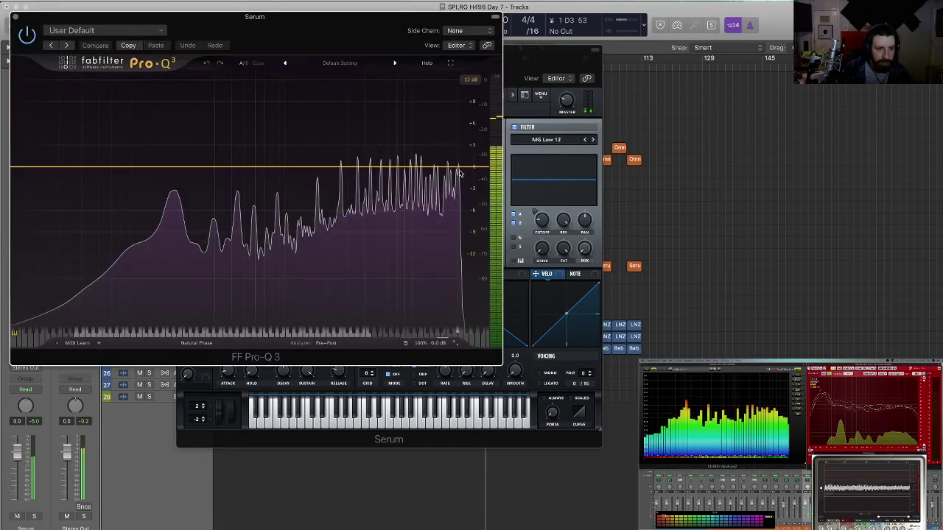
{"action": "left_click_drag", "start_coordinate": [422, 168], "coordinate": [338, 255]}
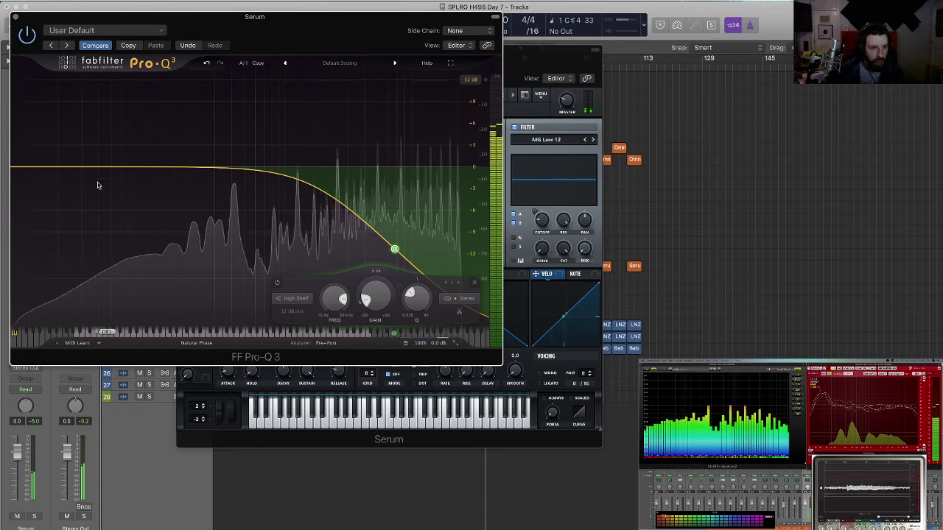
{"action": "left_click_drag", "start_coordinate": [395, 249], "coordinate": [390, 275]}
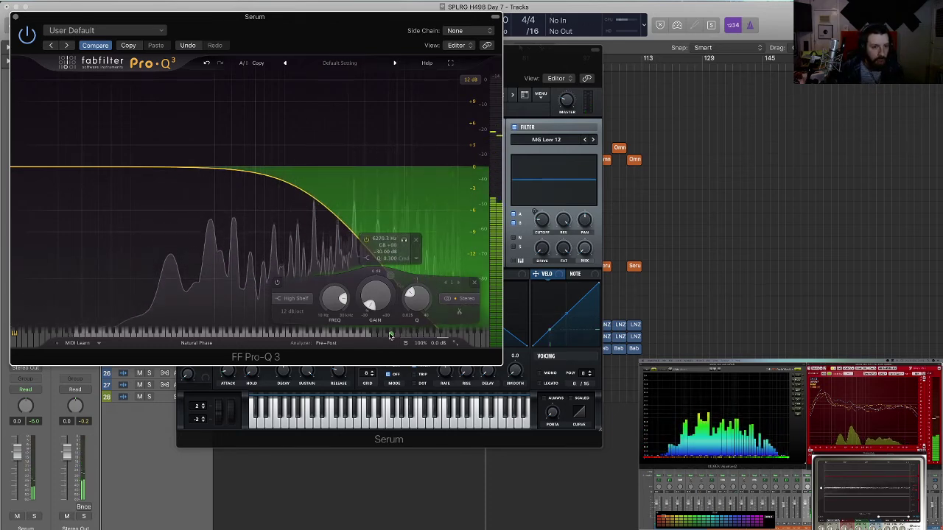
{"action": "left_click_drag", "start_coordinate": [42, 169], "coordinate": [204, 273]}
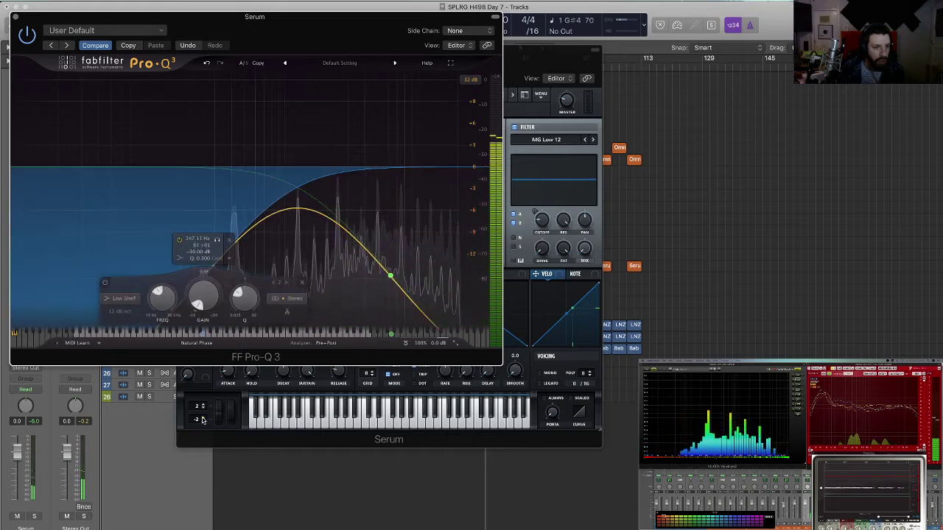
{"action": "left_click", "coordinate": [15, 16]}
{"action": "left_click", "coordinate": [183, 52]}
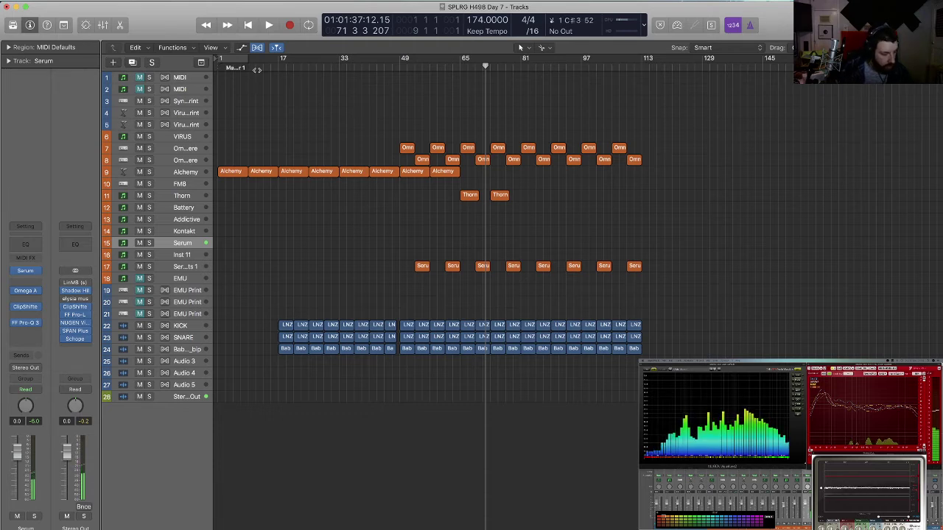
Record a Serum part from bar 81 and extend its region to end at bar 89.
{"action": "left_click", "coordinate": [509, 67]}
{"action": "key", "text": "space"}
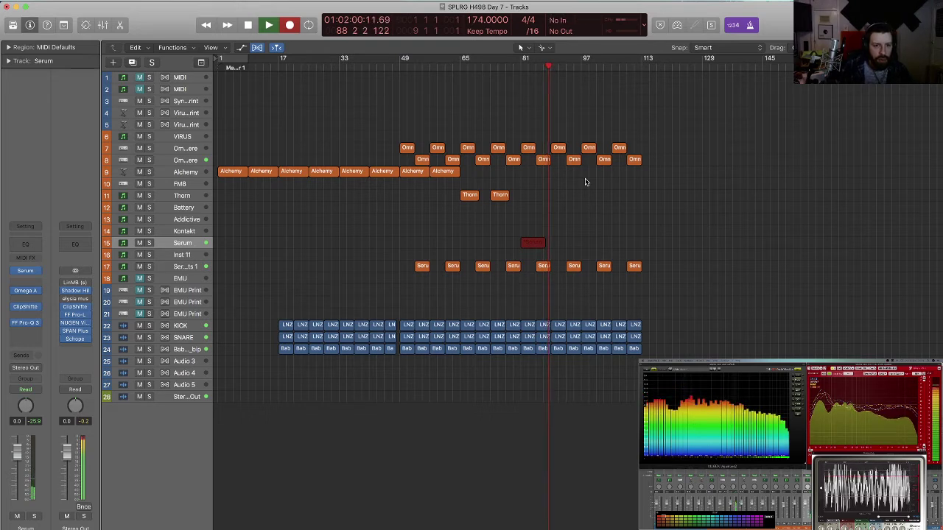
{"action": "key", "text": "space"}
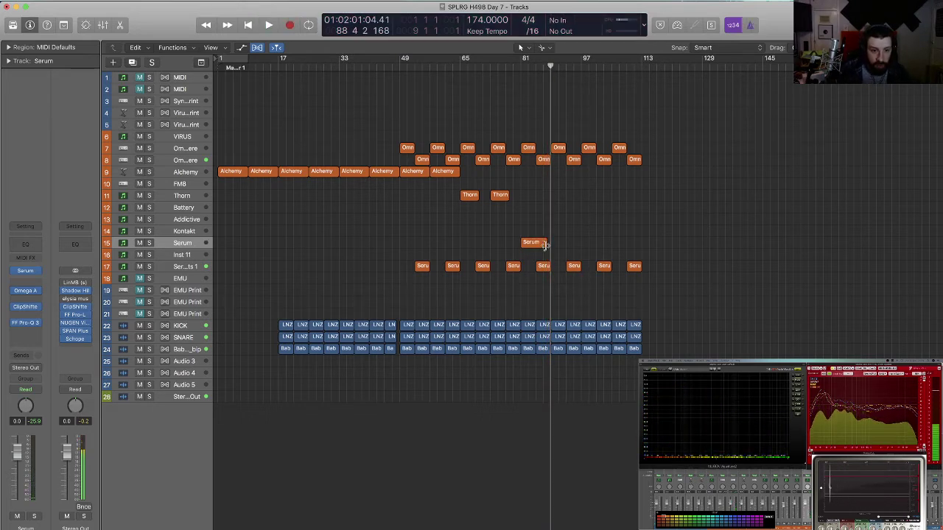
{"action": "left_click_drag", "start_coordinate": [546, 243], "coordinate": [550, 245]}
{"action": "left_click", "coordinate": [490, 175]}
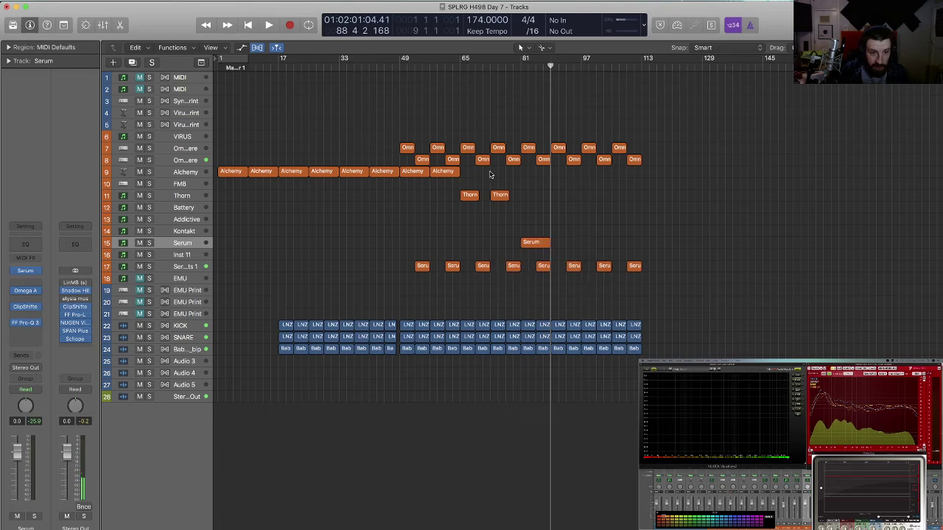
Copy the two Thorn regions and place the copies at bars 97 and 105.
{"action": "left_click_drag", "start_coordinate": [514, 219], "coordinate": [559, 203]}
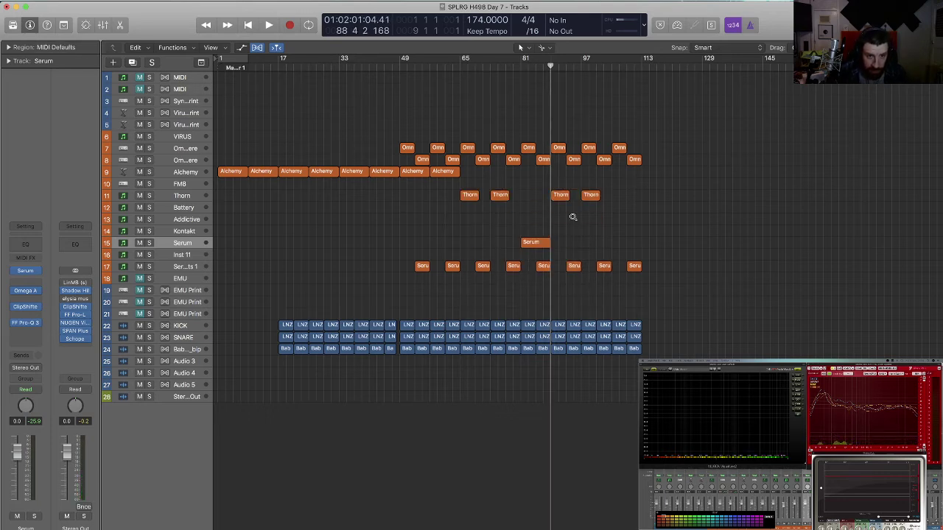
{"action": "key", "text": "super+Right"}
{"action": "scroll", "coordinate": [497, 223], "scroll_direction": "left", "scroll_amount": 5}
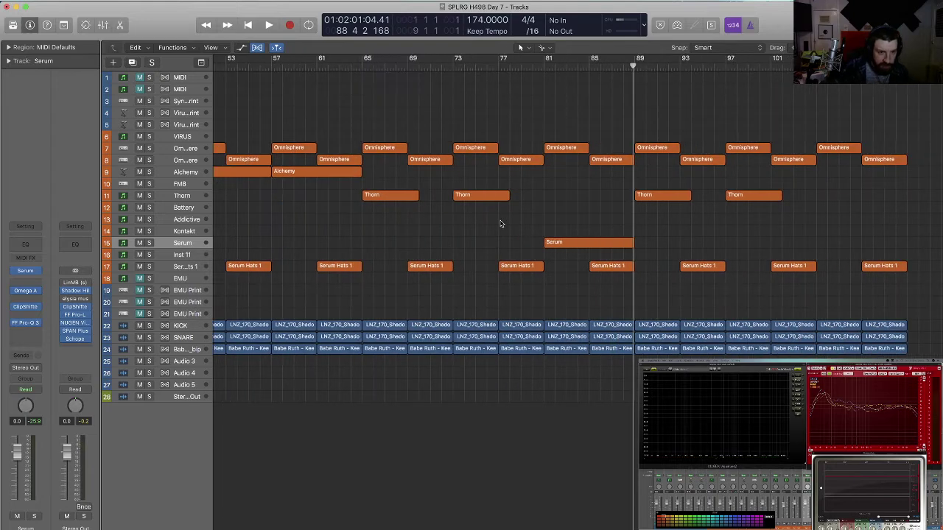
{"action": "key", "text": "super+Left"}
{"action": "key", "text": "super+Up"}
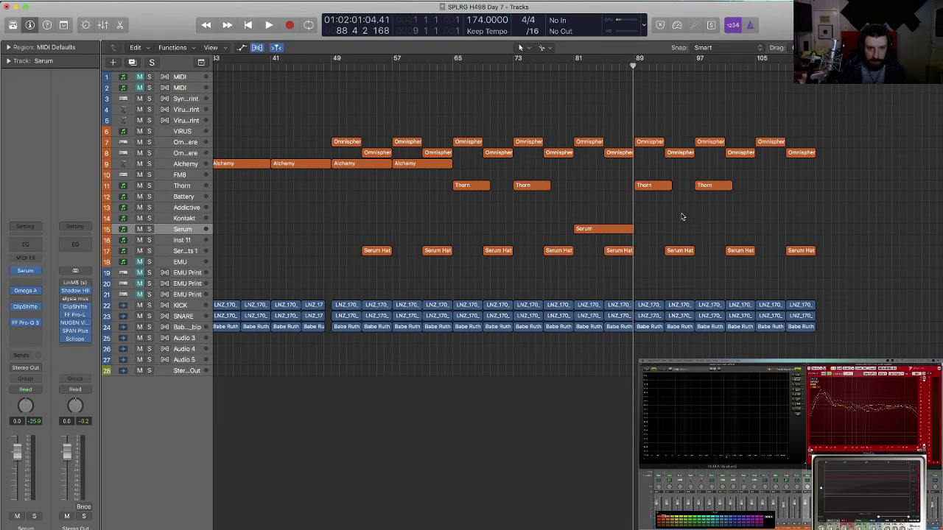
{"action": "left_click_drag", "start_coordinate": [727, 209], "coordinate": [712, 186]}
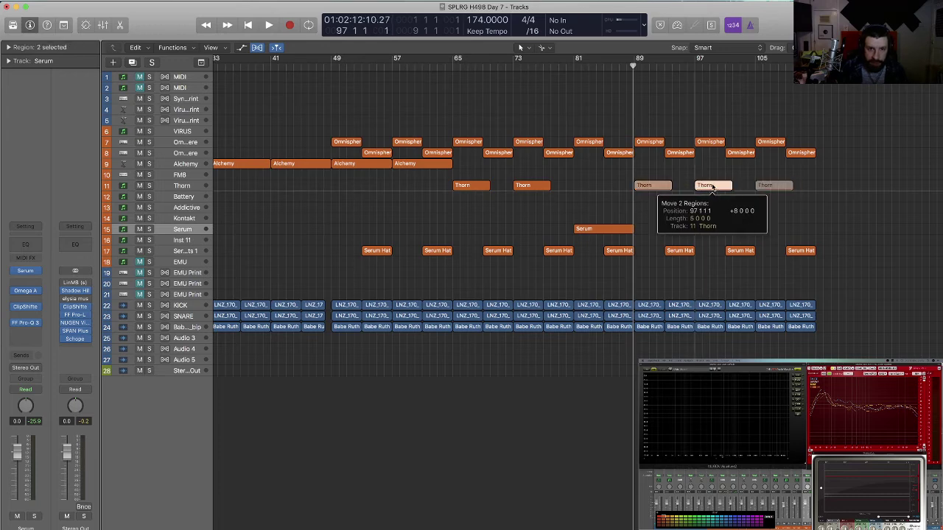
Copy the Serum region to bar 89 and transpose the copy's notes down an octave.
{"action": "left_click_drag", "start_coordinate": [591, 232], "coordinate": [649, 232]}
{"action": "double_click", "coordinate": [648, 230]}
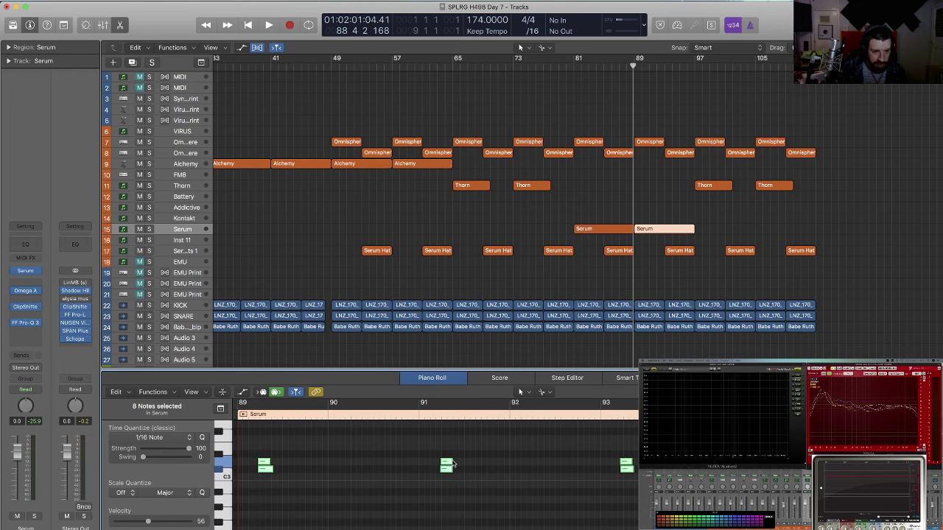
{"action": "key", "text": "alt+shift+Down"}
{"action": "key", "text": "p"}
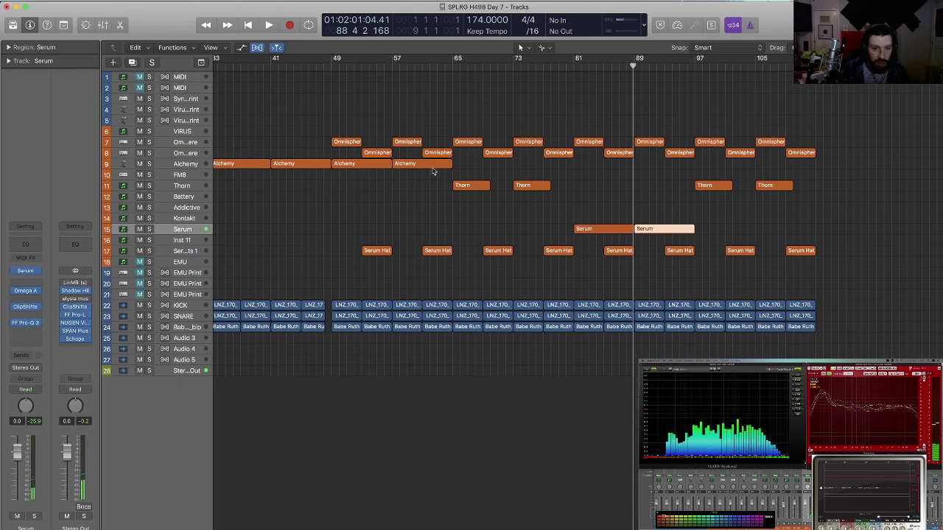
Play the copied Serum part from bar 89 with the whole arrangement in view, and stop playback.
{"action": "key", "text": "space"}
{"action": "key", "text": "super+Left"}
{"action": "key", "text": "super+Left"}
{"action": "key", "text": "super+Up"}
{"action": "key", "text": "super+Up"}
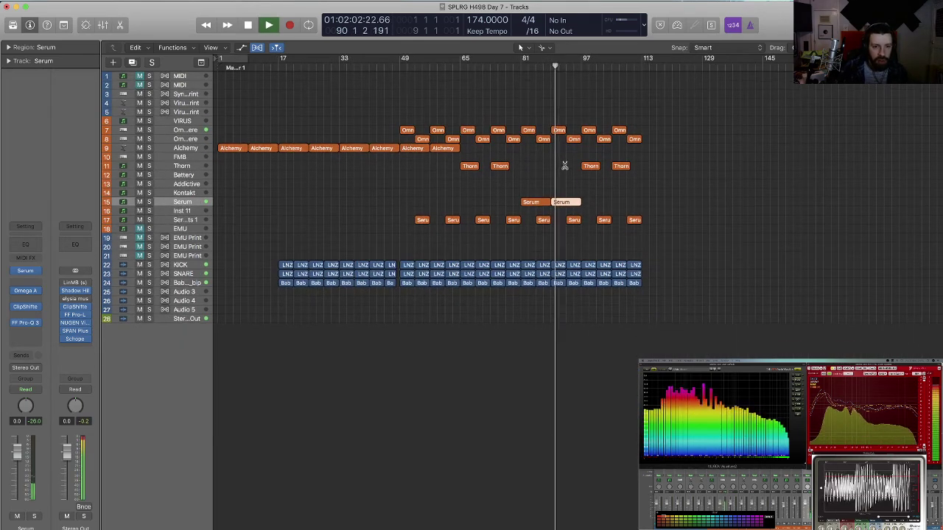
{"action": "key", "text": "space"}
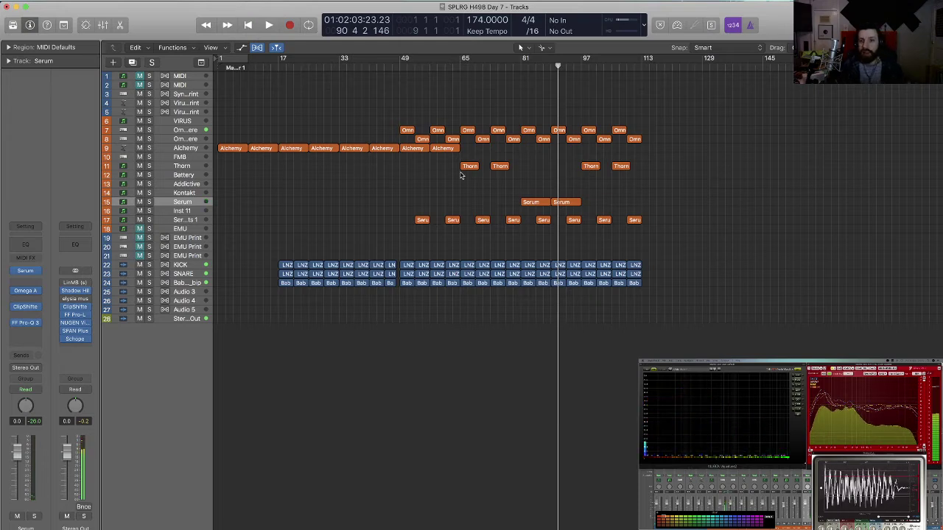
Play the arrangement from around bar 40, lower the Thorn track's volume to -4.7 dB, and stop playback.
{"action": "key", "text": "Return"}
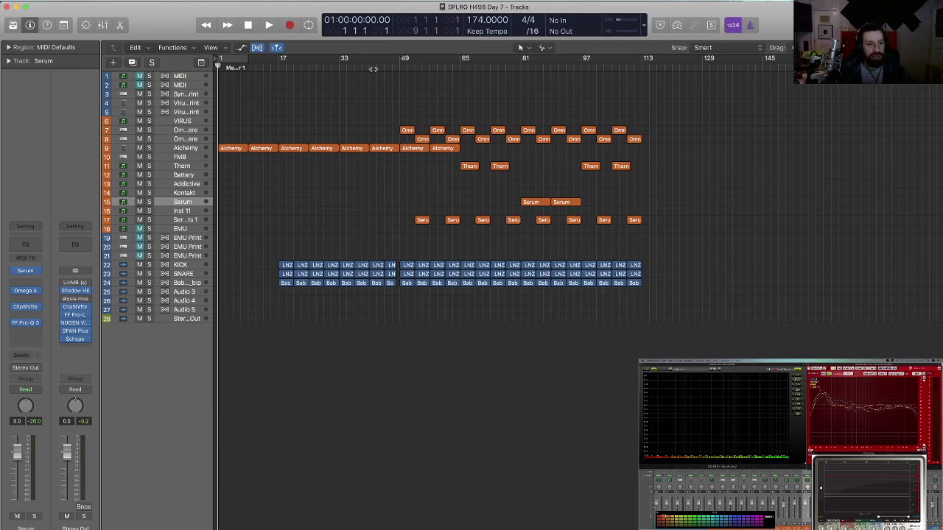
{"action": "double_click", "coordinate": [366, 67]}
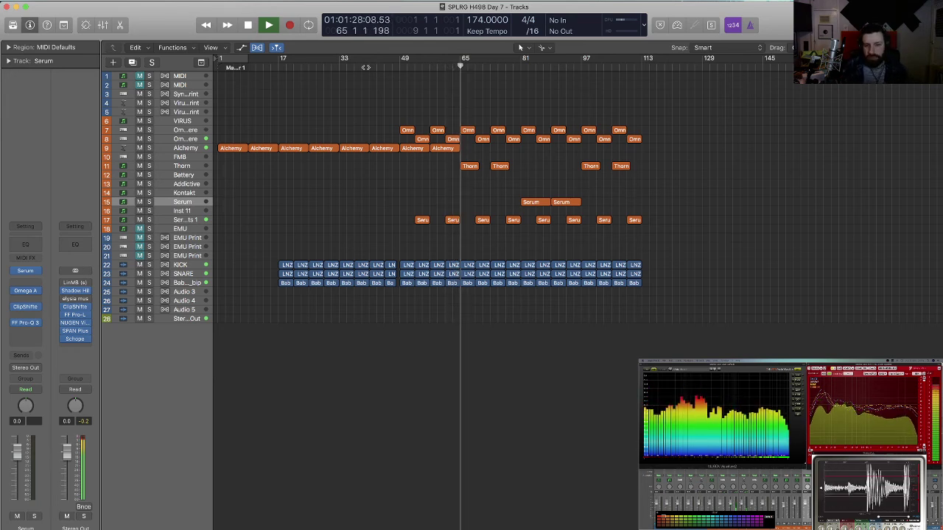
{"action": "left_click", "coordinate": [190, 168]}
{"action": "left_click_drag", "start_coordinate": [16, 449], "coordinate": [17, 466]}
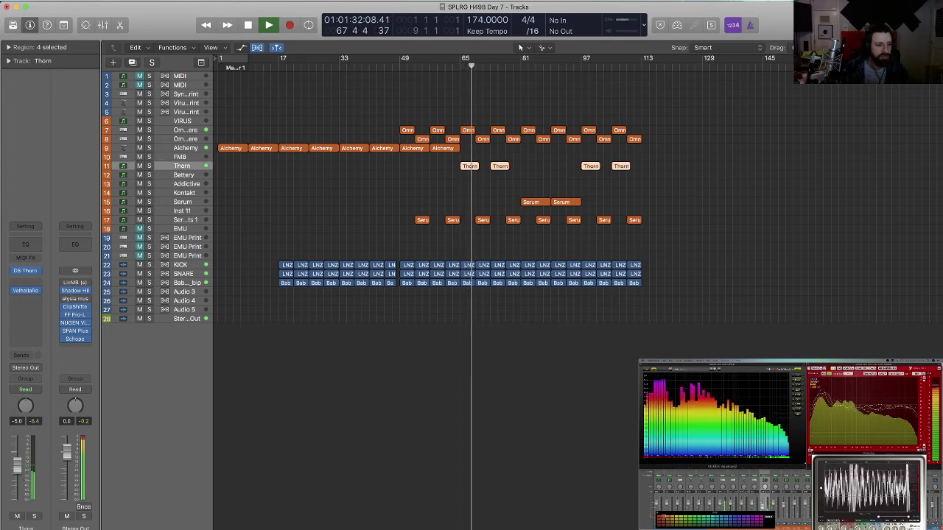
{"action": "left_click", "coordinate": [537, 258]}
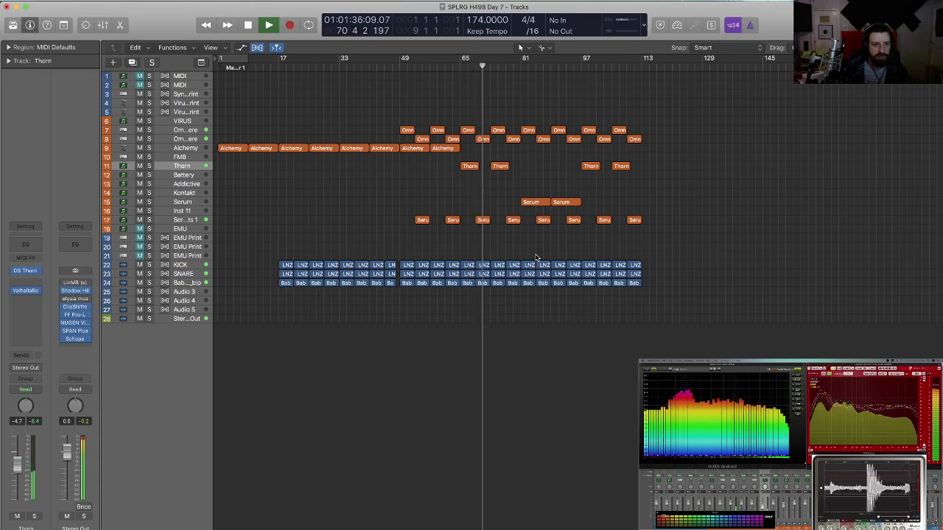
{"action": "key", "text": "space"}
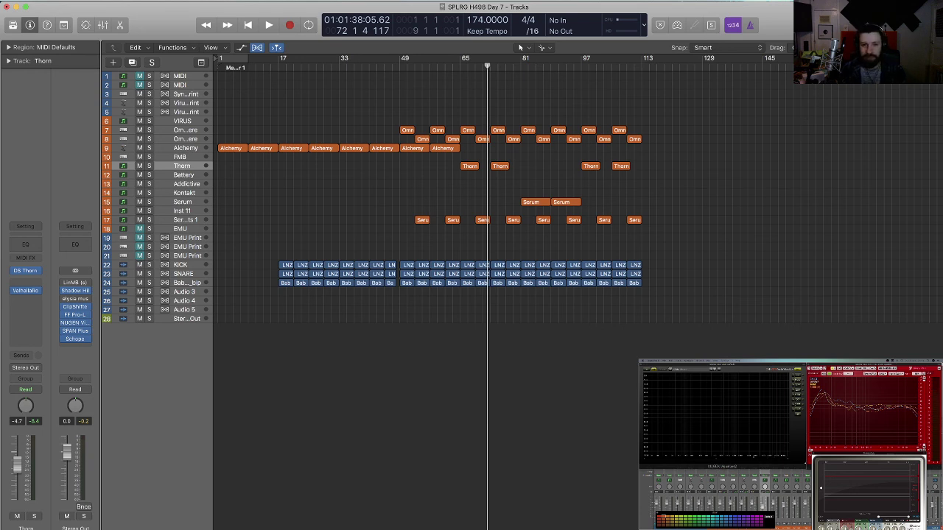
{"action": "key", "text": "super+Tab"}
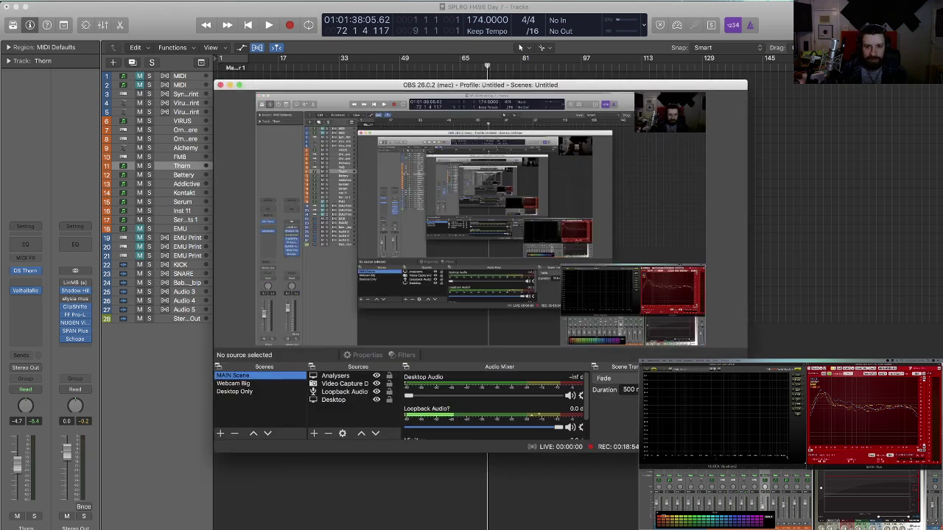
{"action": "key", "text": "super+Tab"}
{"action": "key", "text": "super+Tab"}
{"action": "key", "text": "super+Tab"}
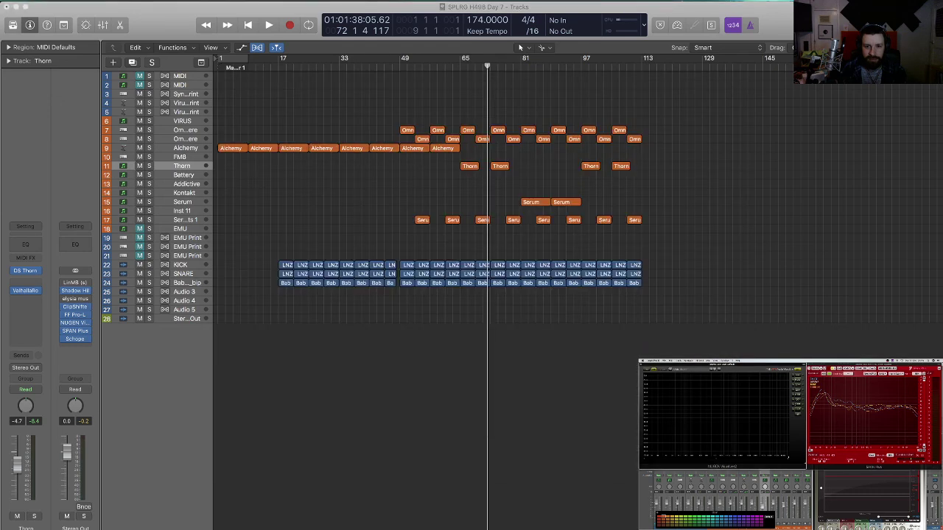
{"action": "key", "text": "super+Tab"}
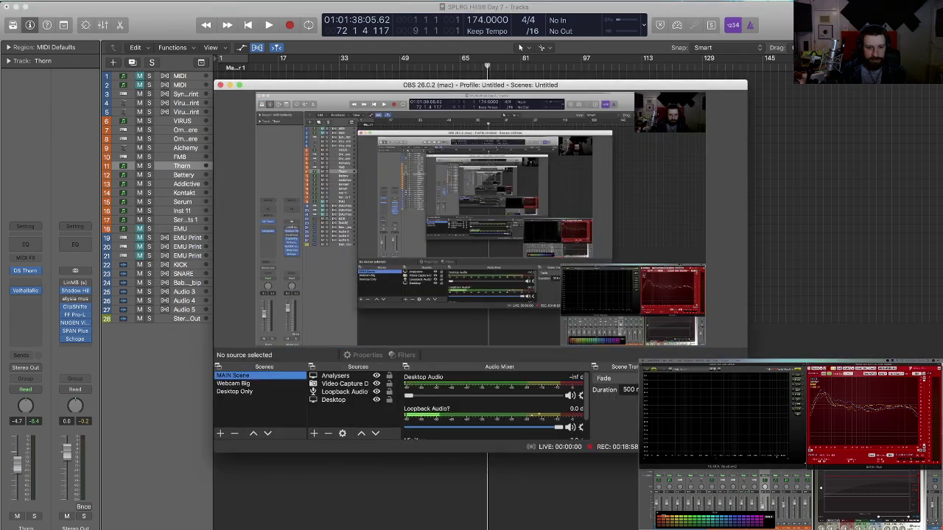